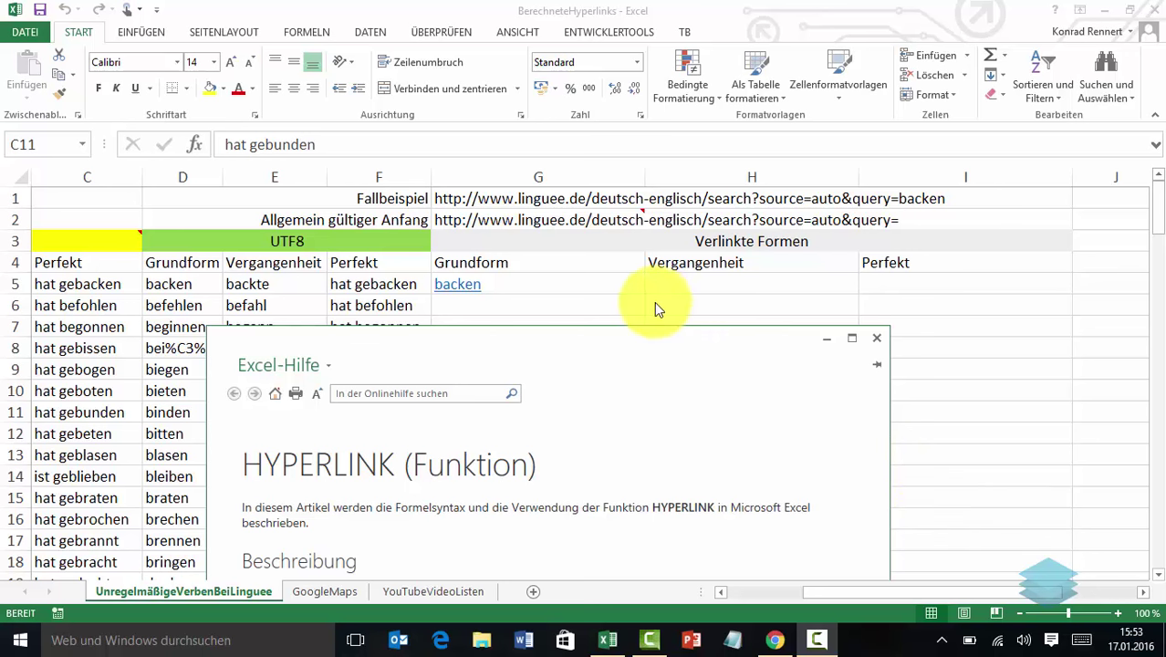
- Look through the GoogleMaps and YouTubeVideoListen sheets, then return to the UnregelmäßigeVerbenBeiLinguee sheet
click(658, 336)
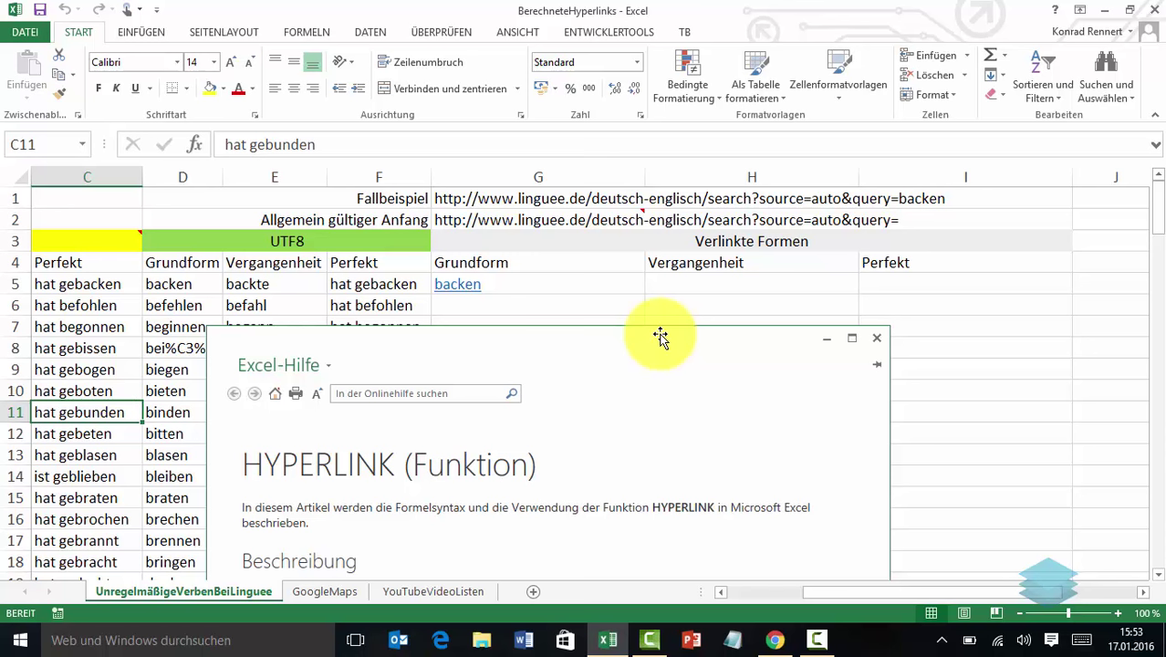
click(702, 305)
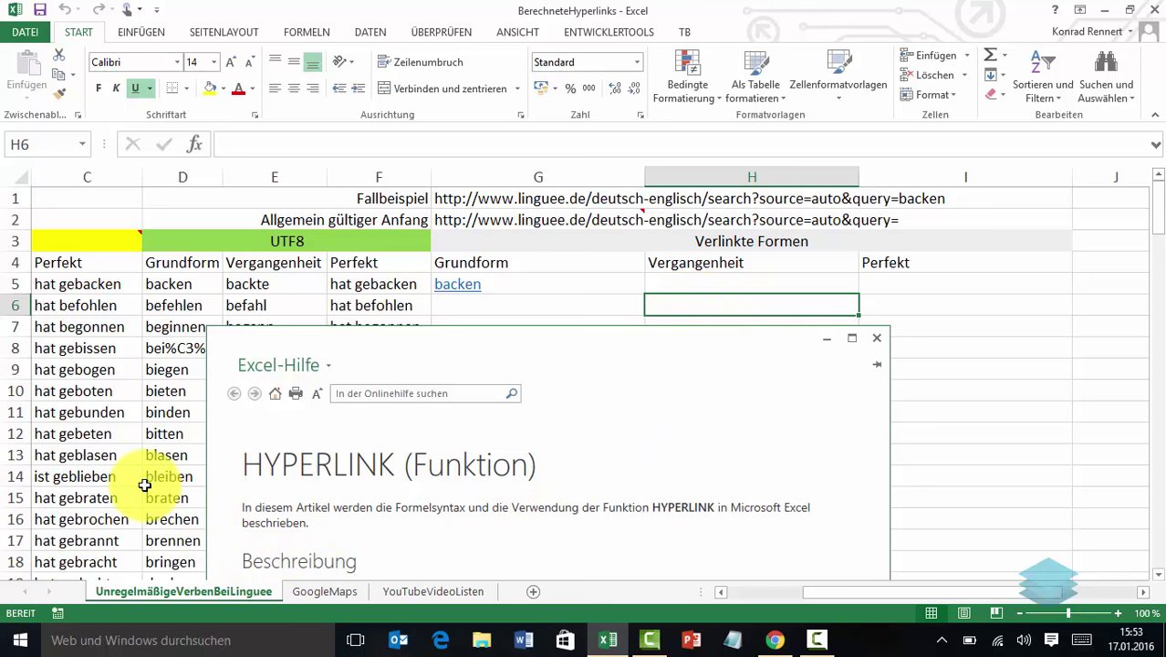
click(179, 594)
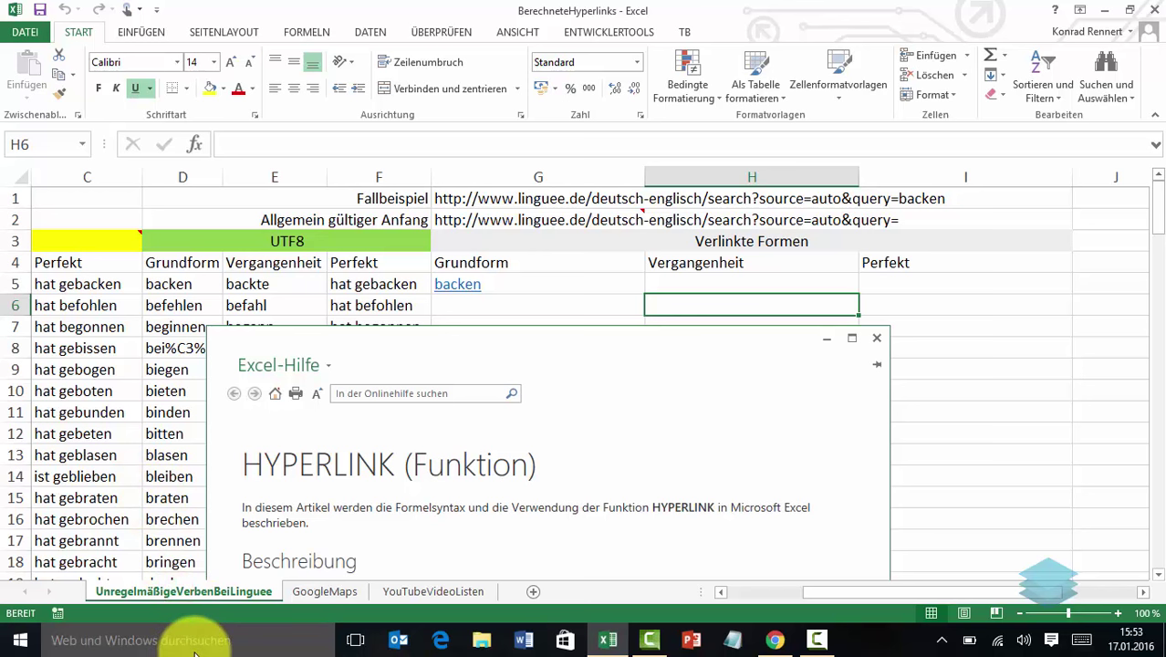
click(200, 588)
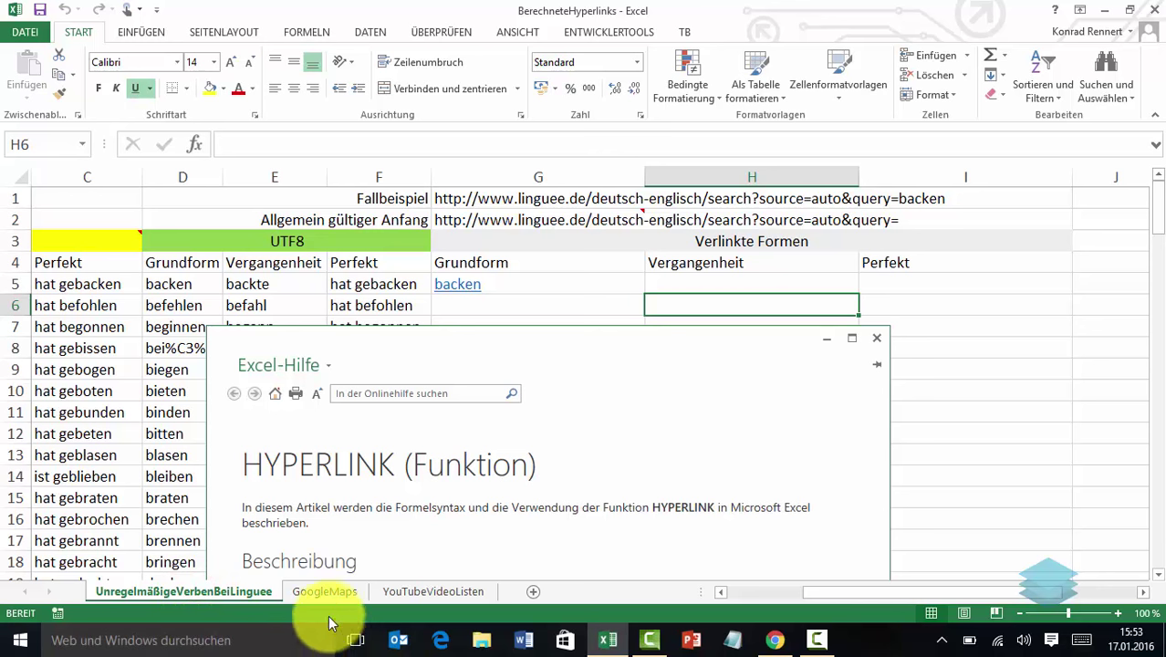
click(330, 591)
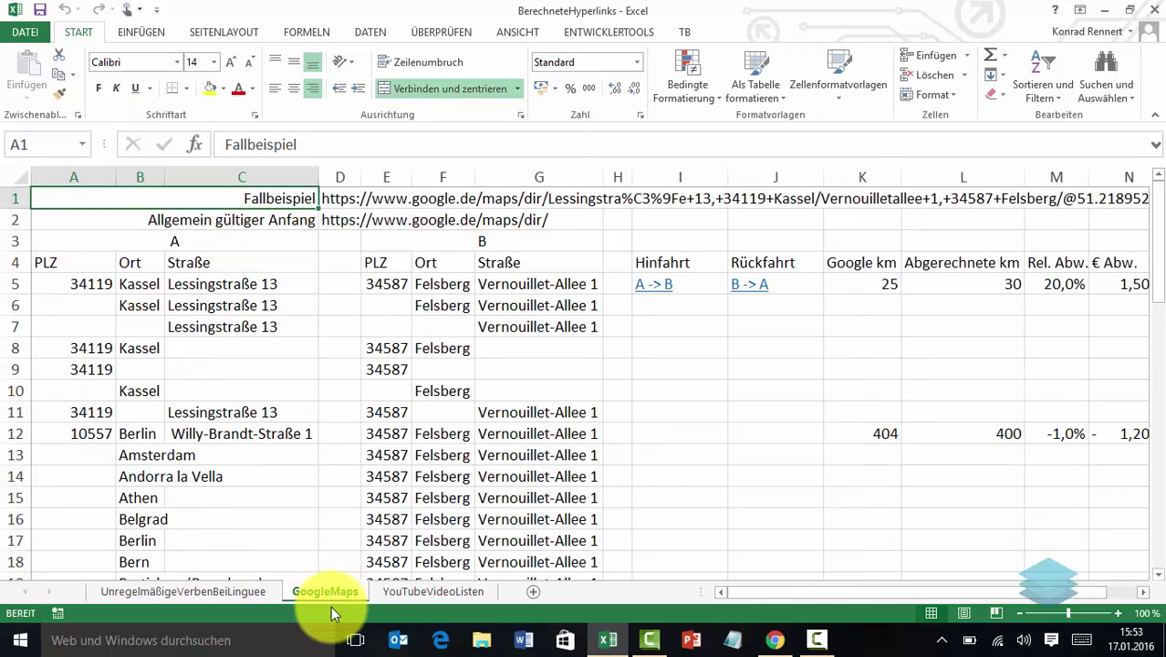
click(454, 590)
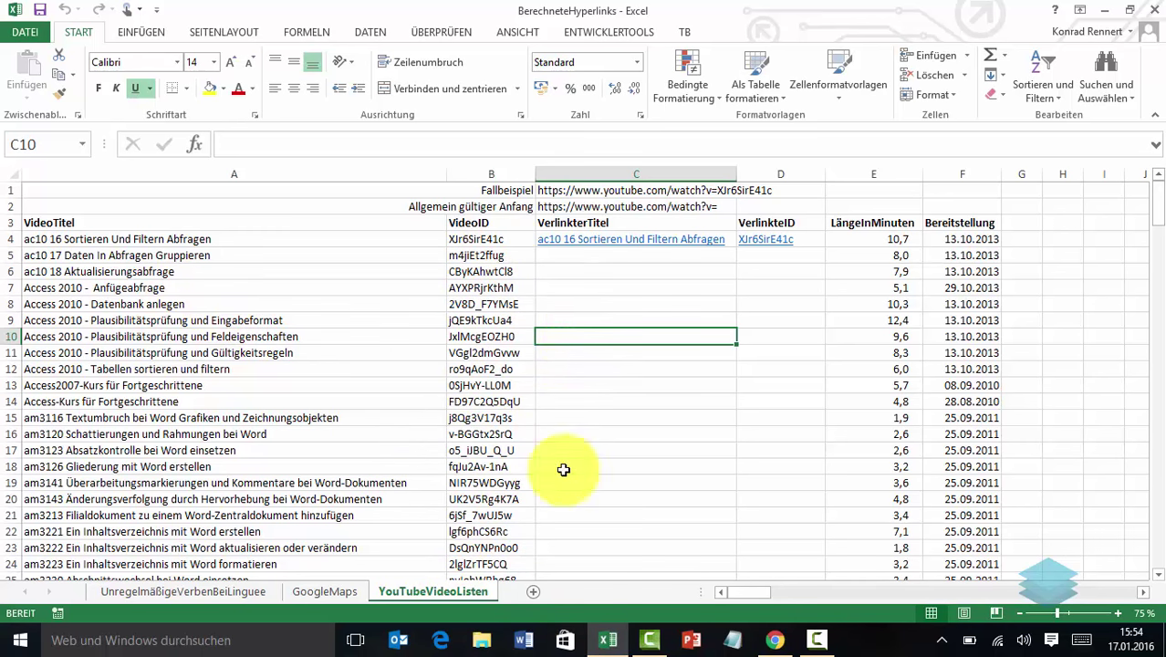
click(173, 591)
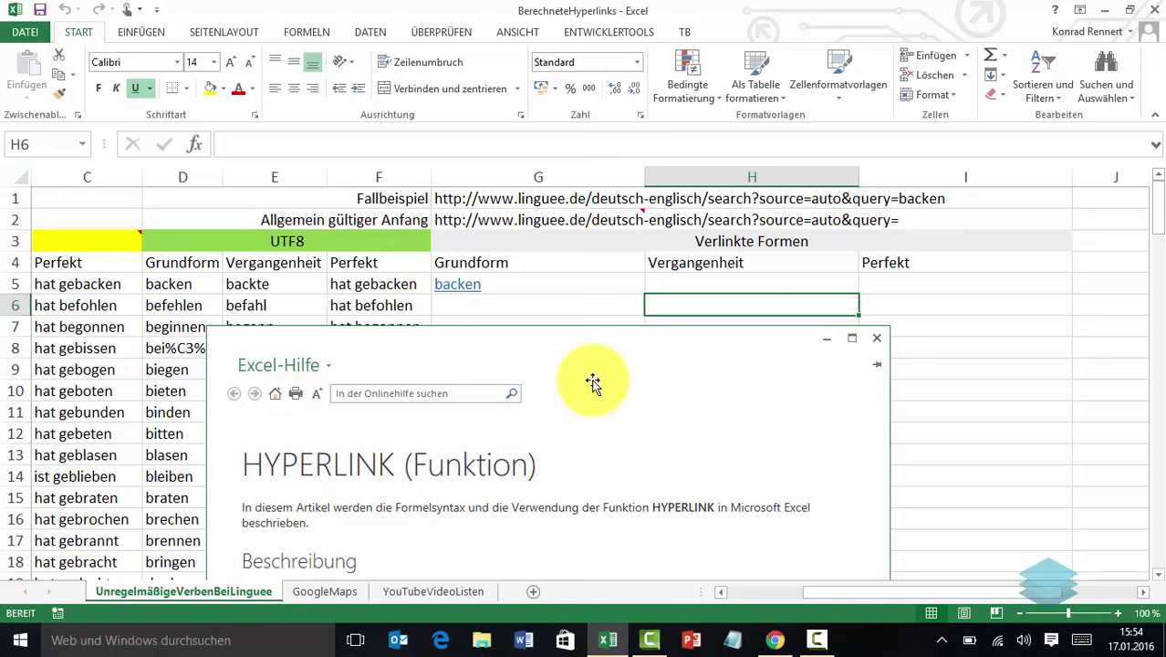
- Move the help window down-right and inspect G5's formula =HYPERLINK($G$2&D5;A5)
mouse_move(607, 383)
mouse_down()
mouse_move(680, 409)
mouse_move(721, 445)
mouse_up()
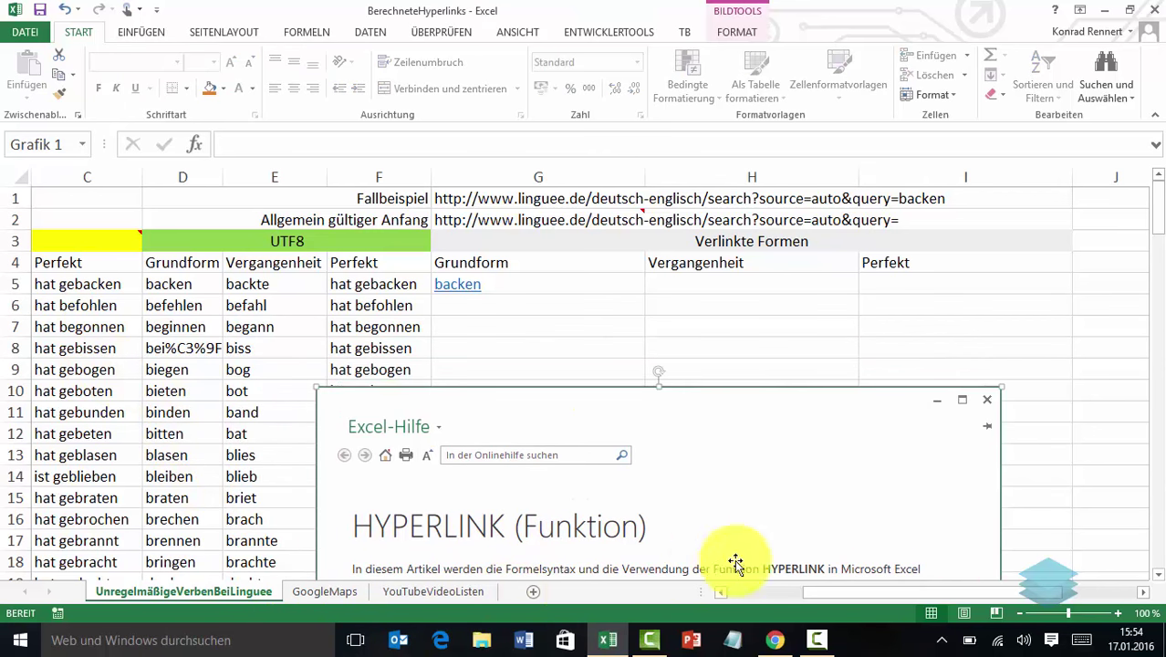
drag(892, 592, 844, 593)
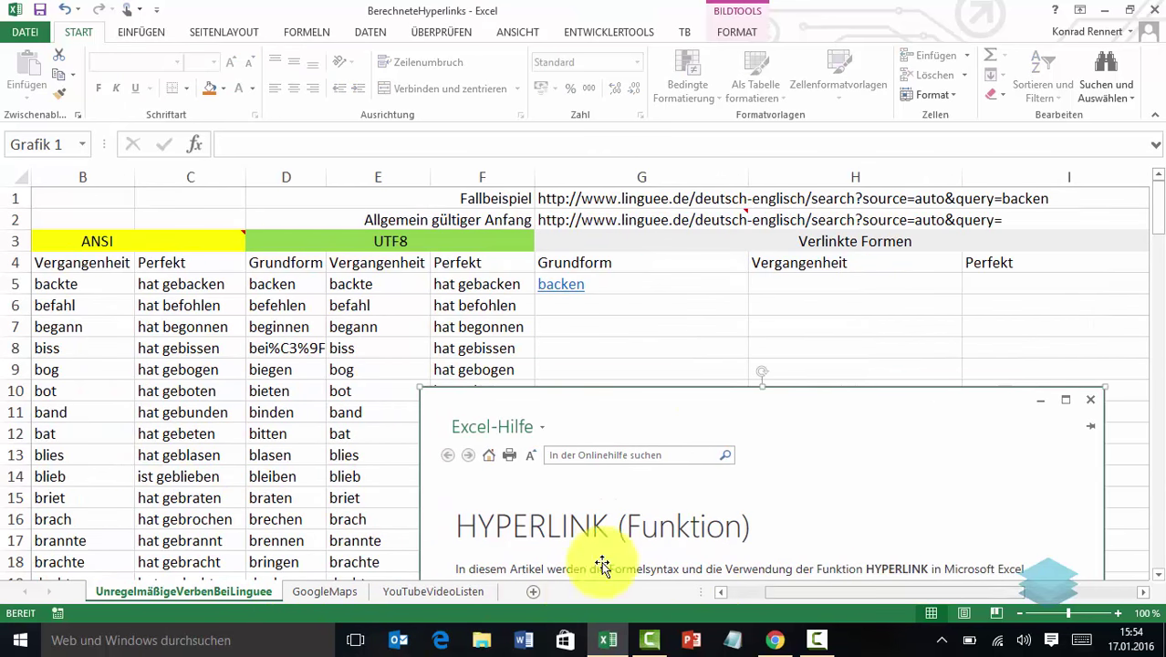
click(286, 349)
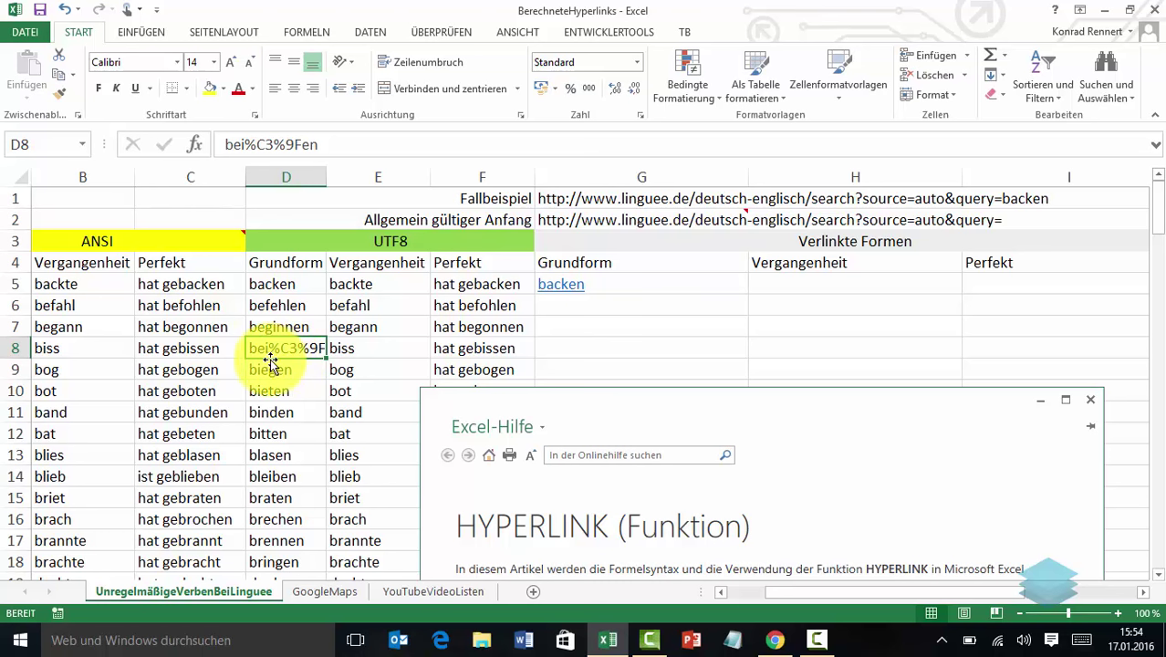
click(587, 306)
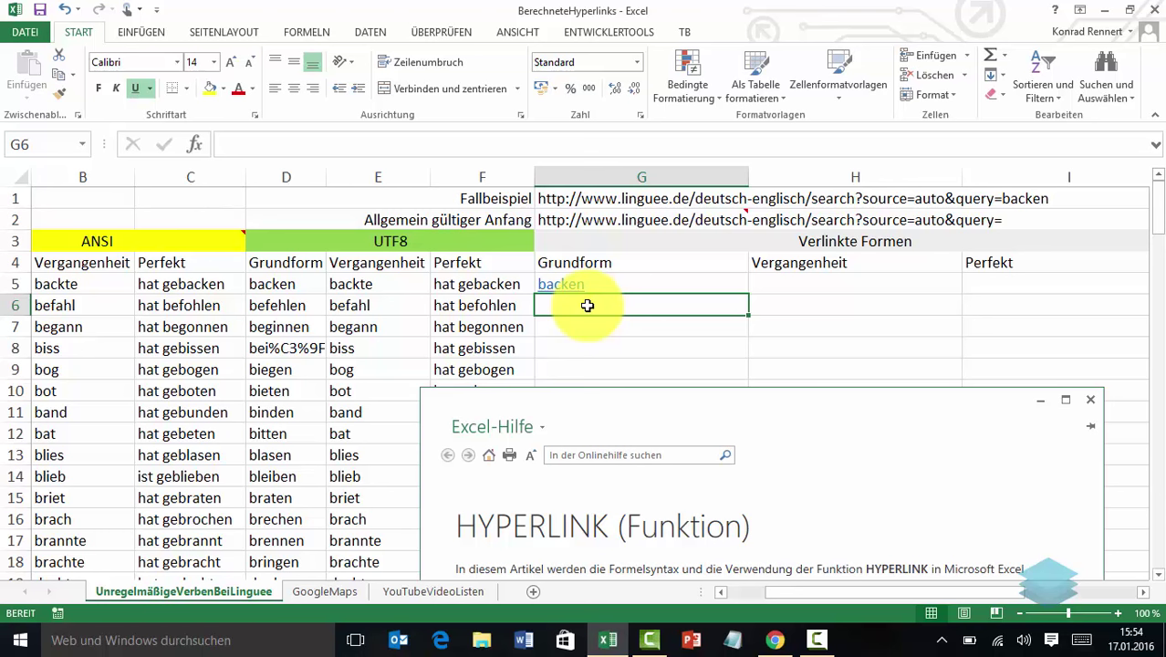
click(565, 284)
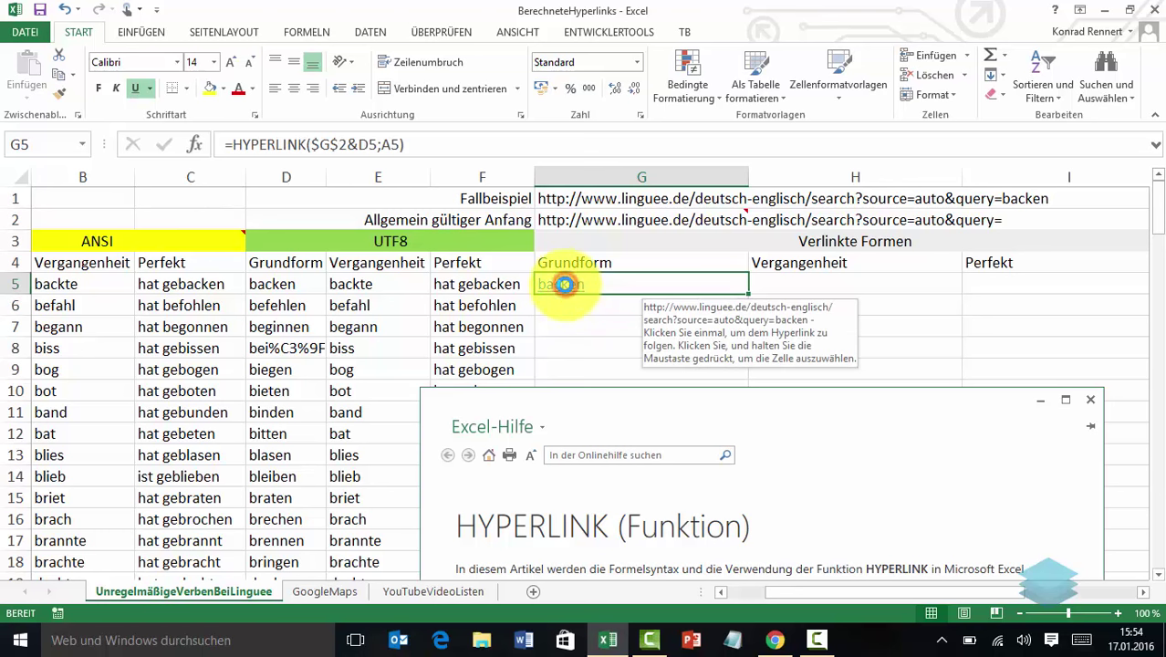
- Follow G5's backen link to Linguee's dictionary page and select its web address
click(565, 284)
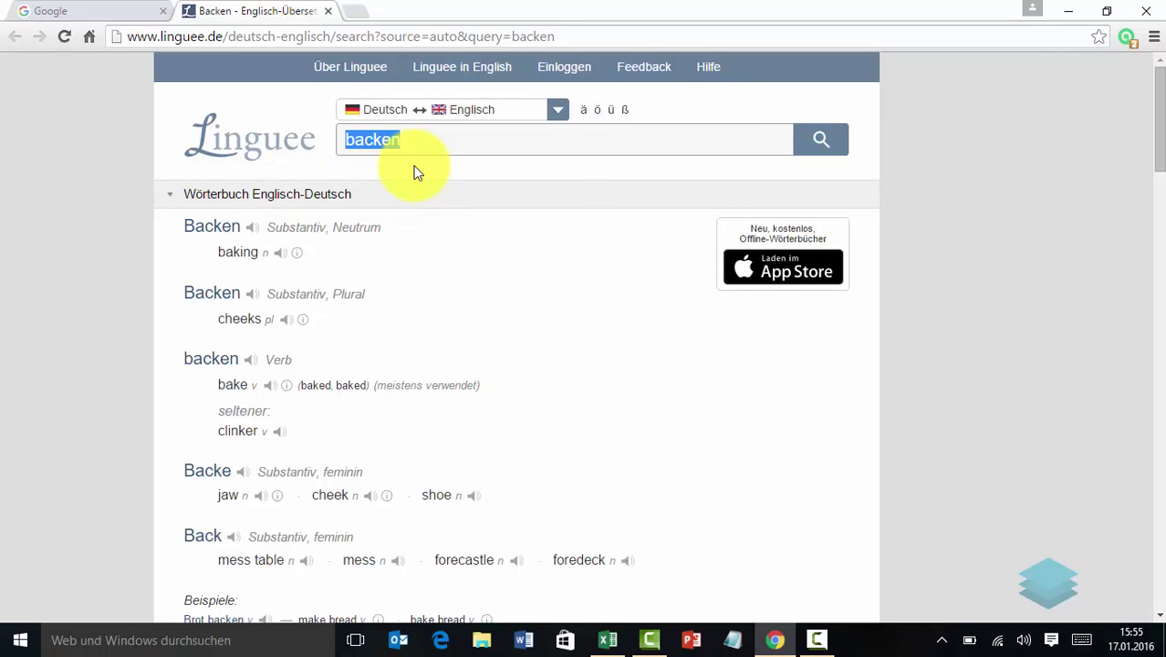
scroll(438, 237, down, 3)
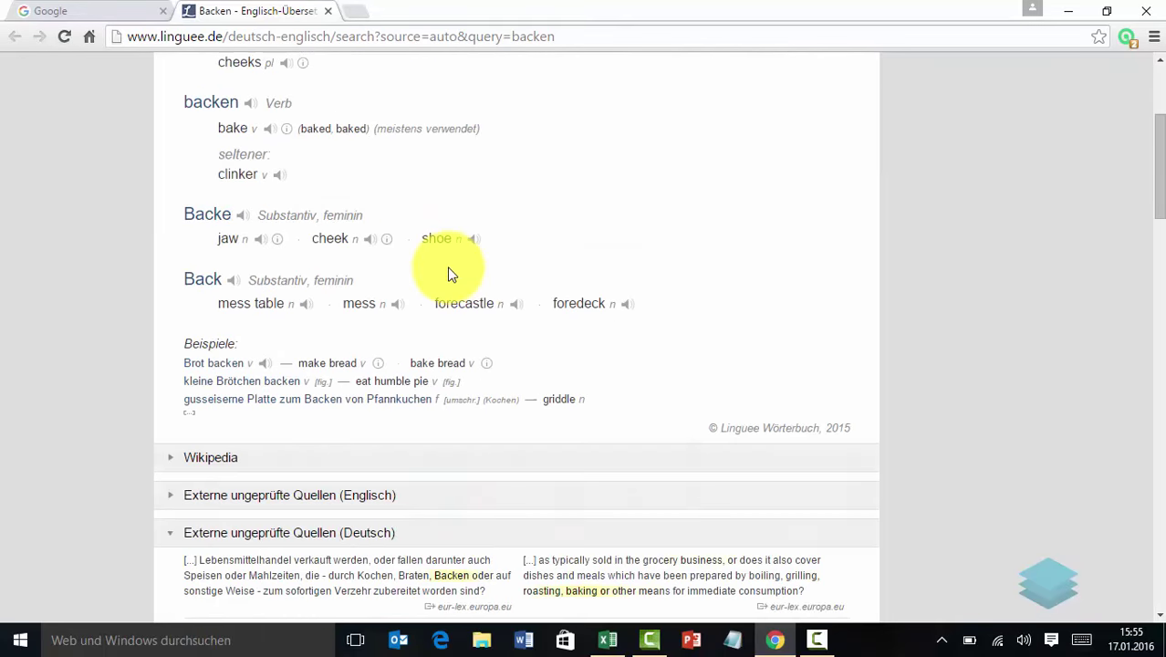
scroll(449, 274, down, 3)
scroll(449, 274, up, 4)
scroll(449, 273, up, 3)
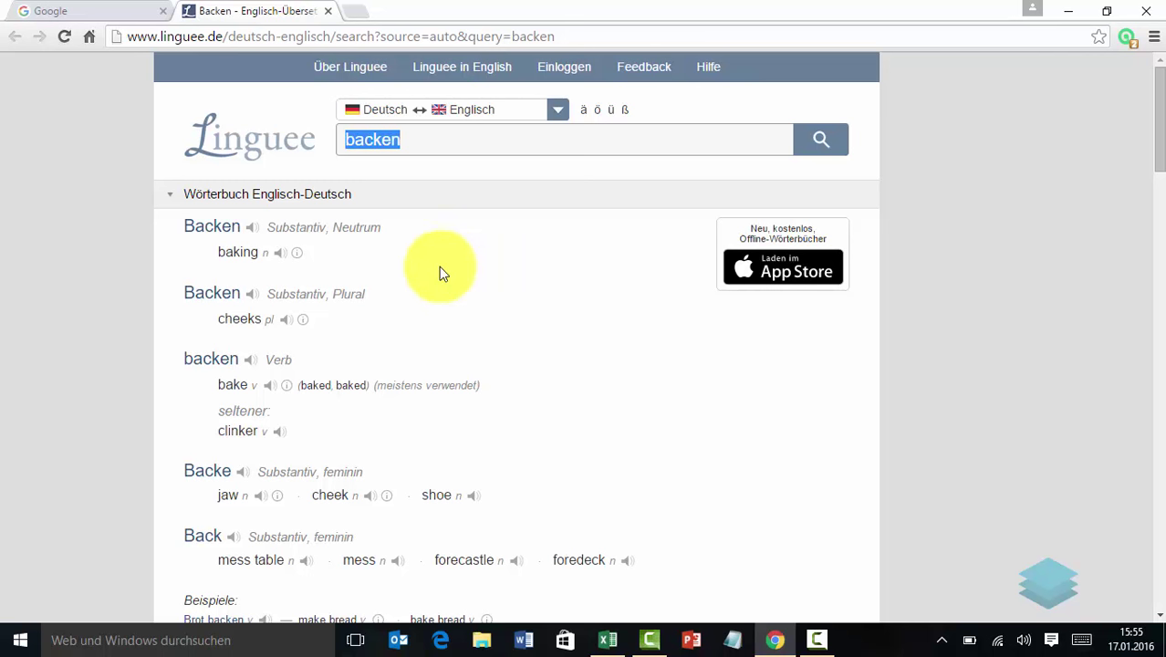
click(557, 34)
drag(558, 35, 127, 69)
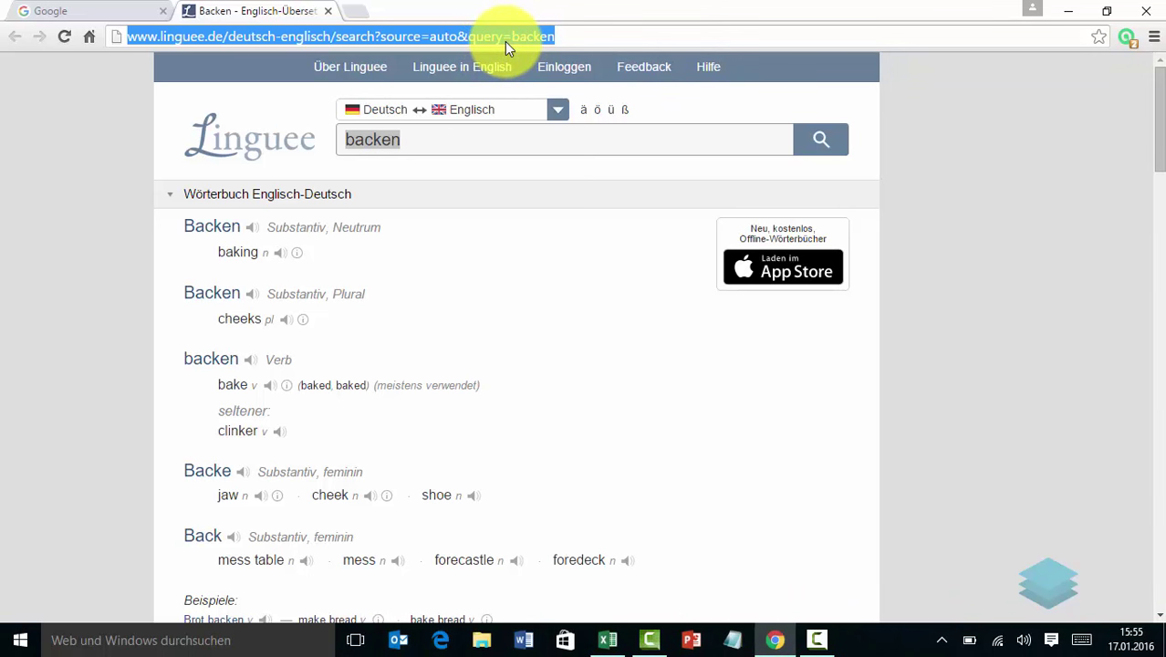
- Look up kochen on Linguee by replacing backen in the address
click(541, 37)
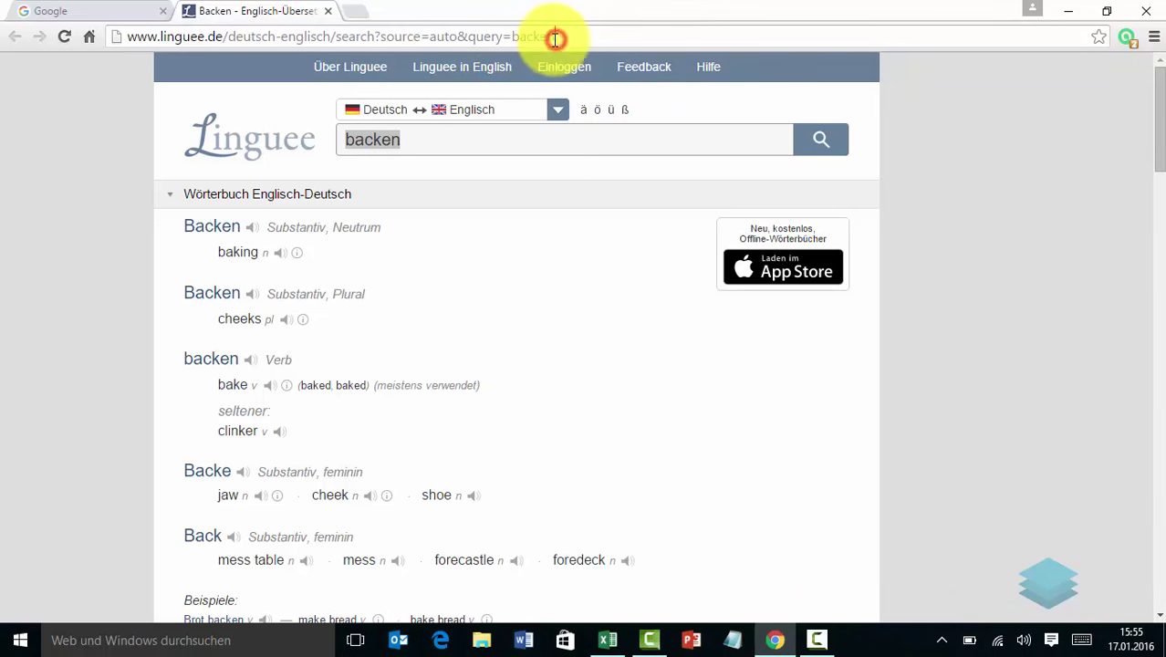
double_click(541, 37)
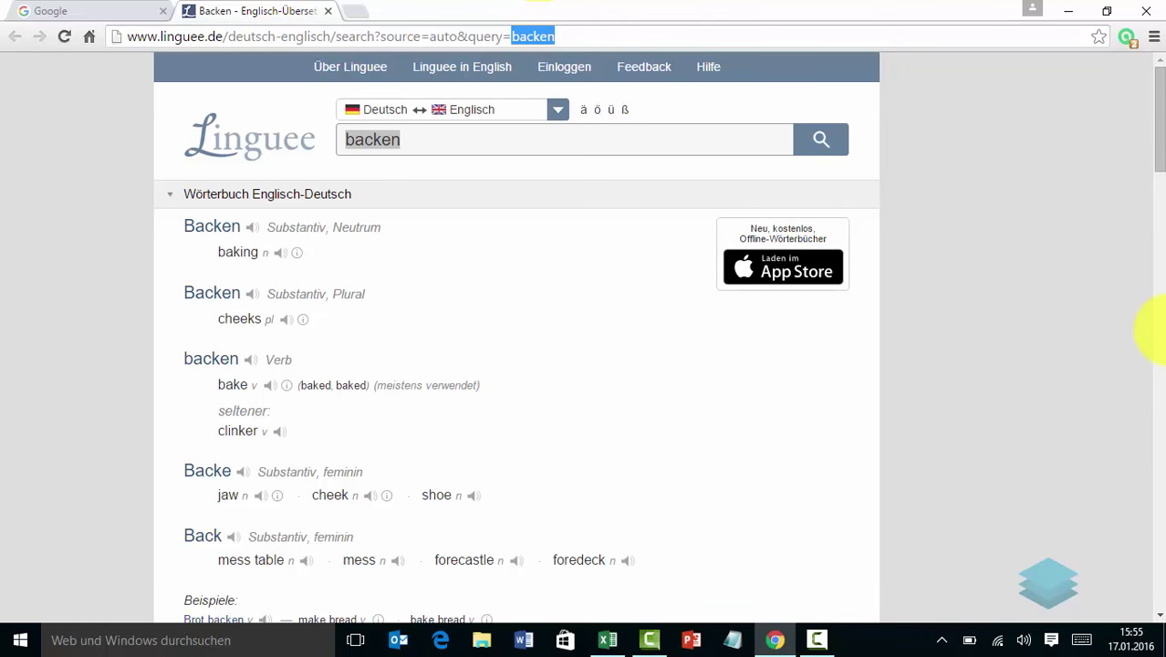
text(koche)
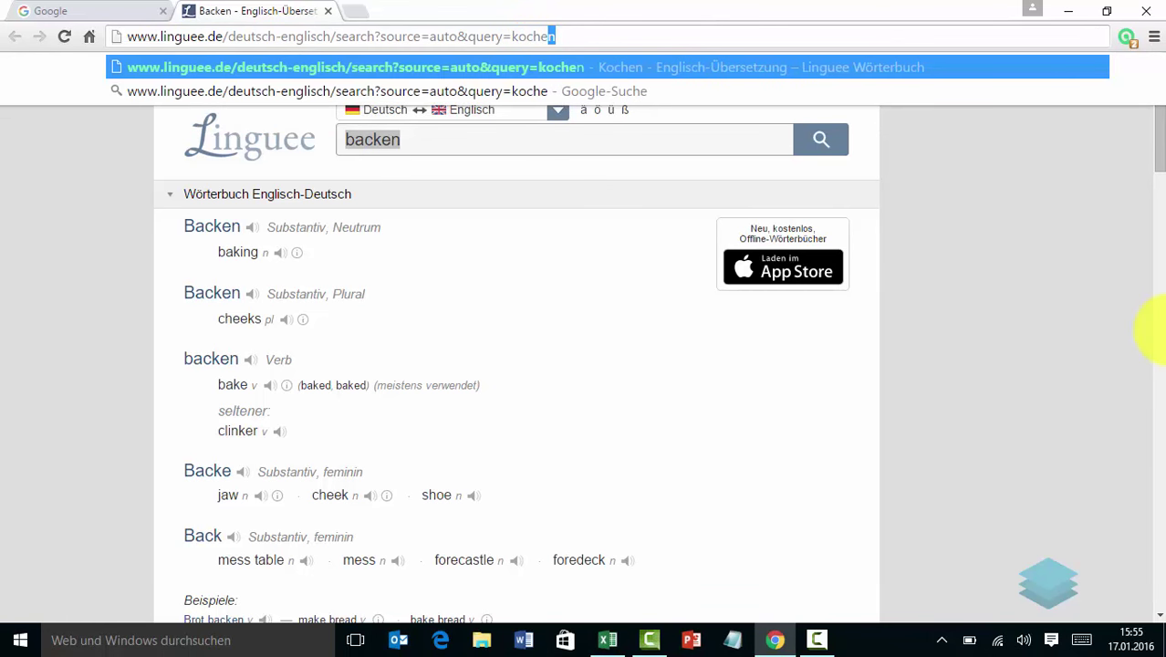
text(n)
key(Return)
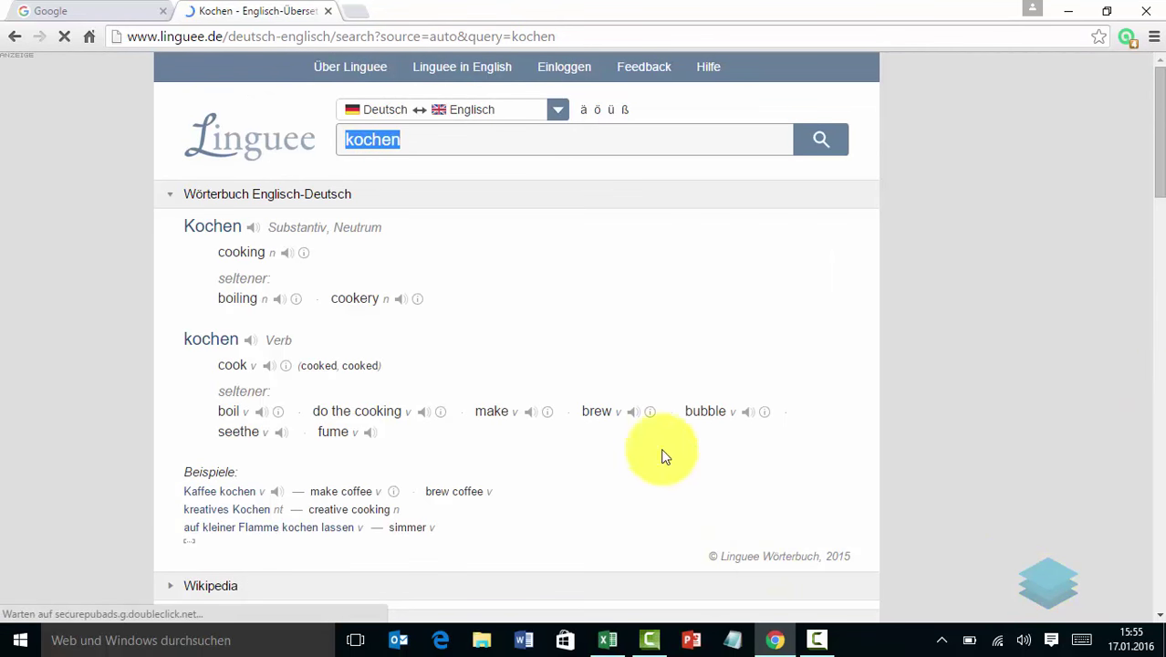
scroll(663, 456, down, 1)
scroll(630, 437, down, 2)
scroll(629, 493, down, 5)
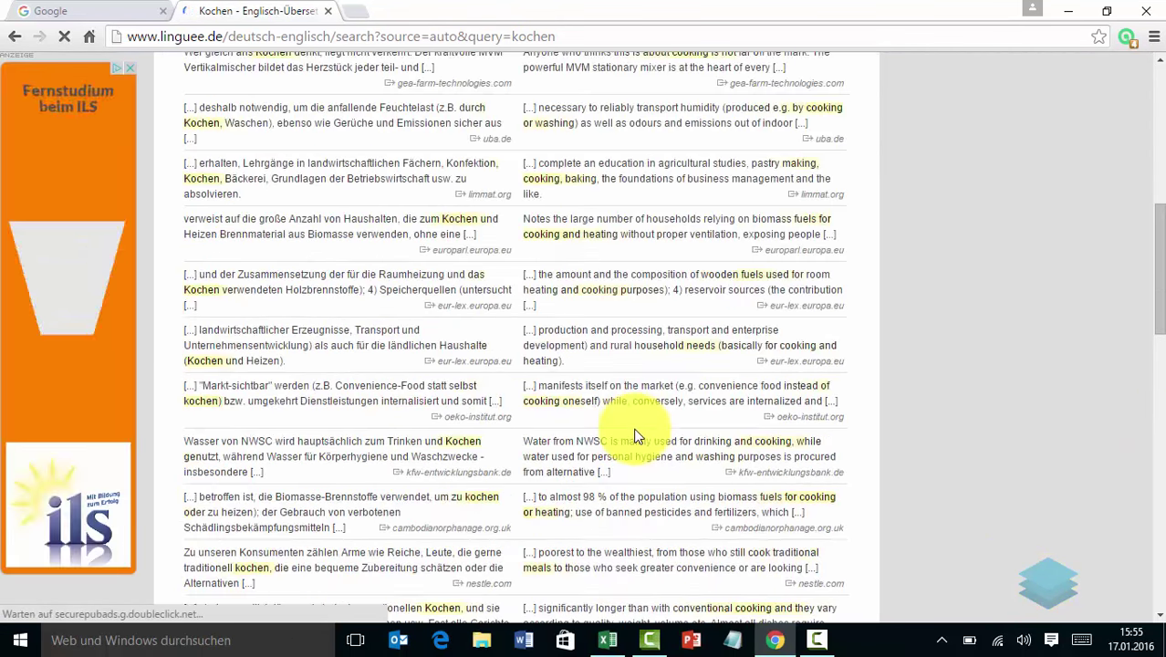
scroll(636, 437, up, 5)
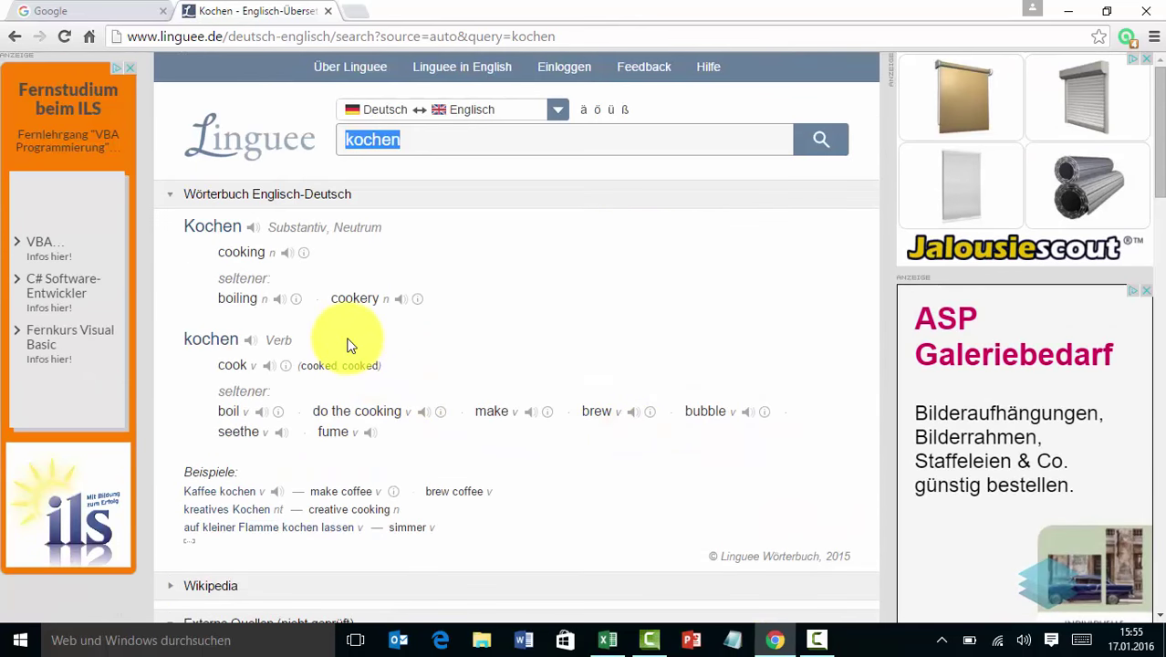
scroll(347, 342, down, 2)
scroll(347, 339, down, 1)
- Look up braten the same way, then close the browser
double_click(533, 36)
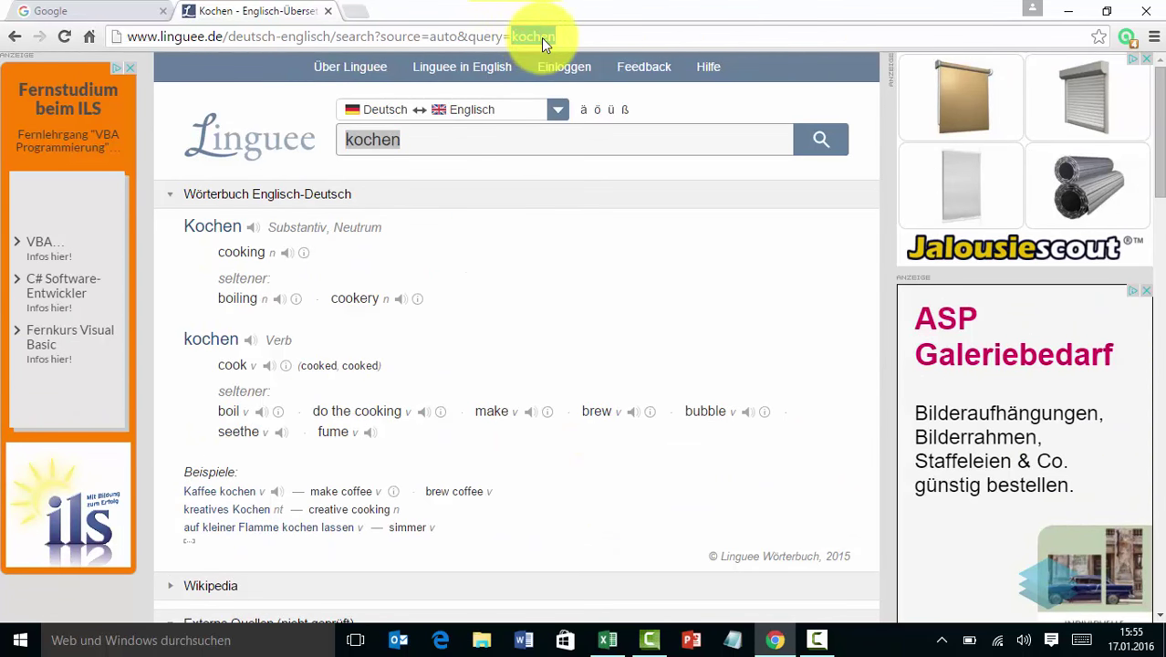
text(braten)
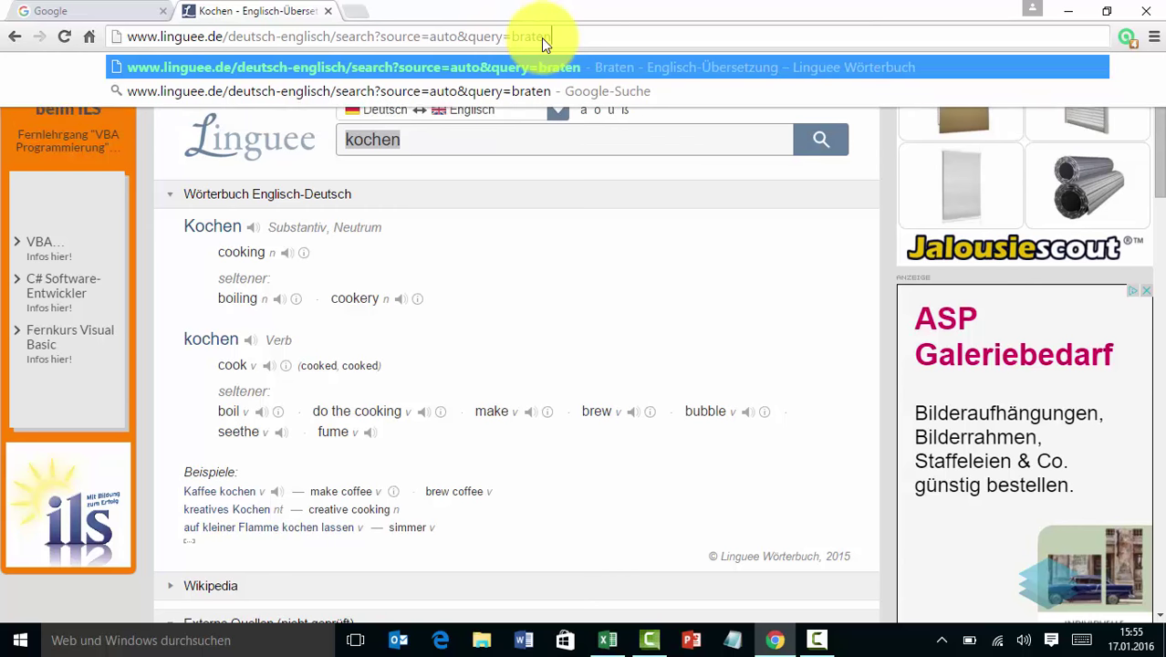
key(Return)
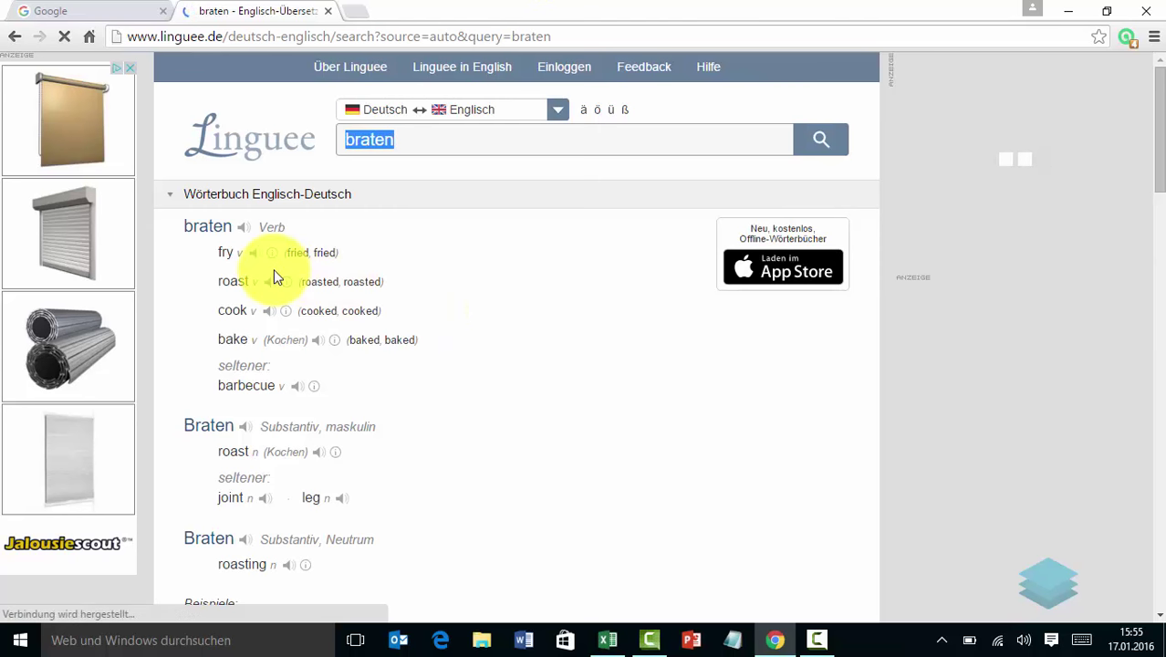
scroll(275, 270, down, 5)
scroll(274, 271, up, 5)
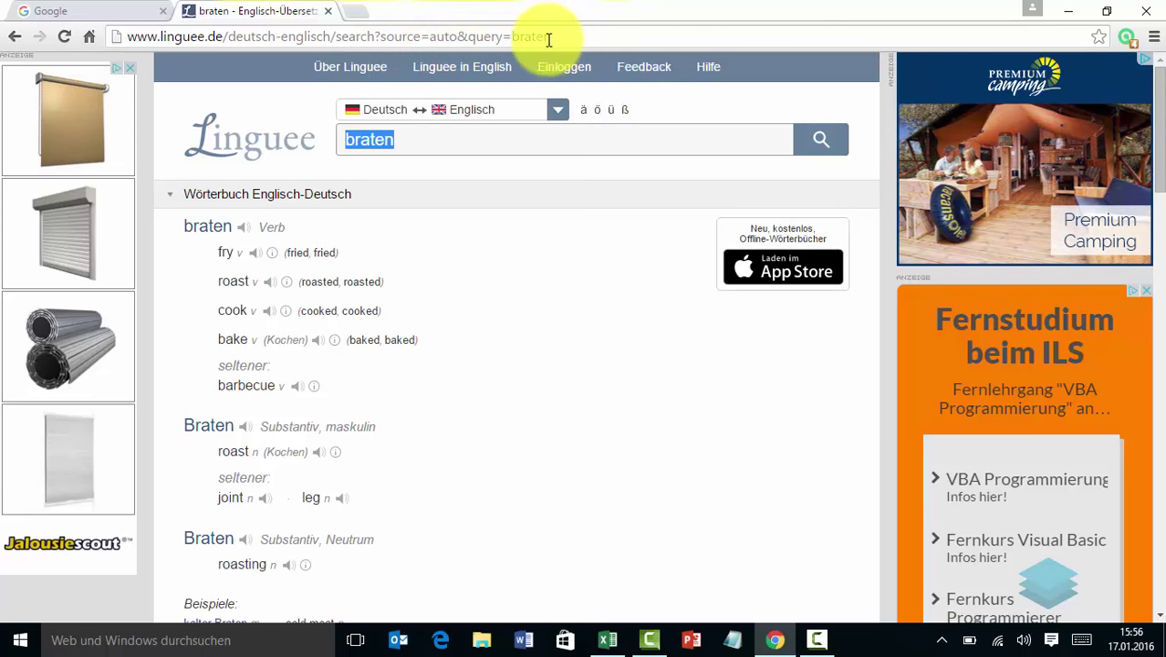
drag(512, 36, 548, 36)
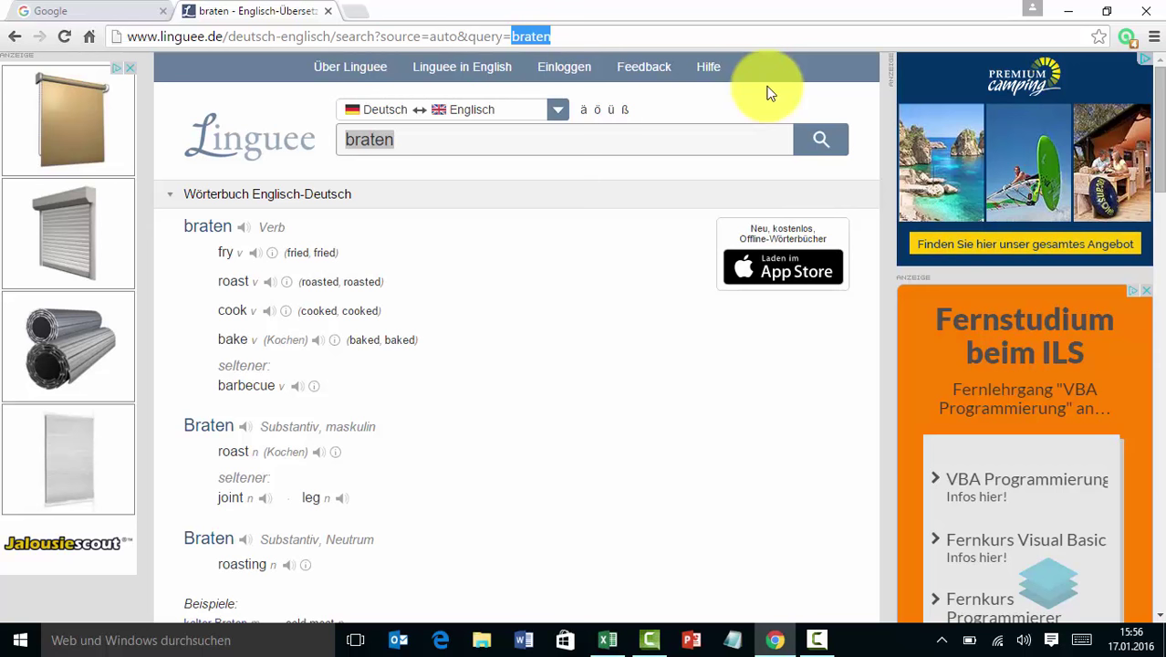
click(1156, 13)
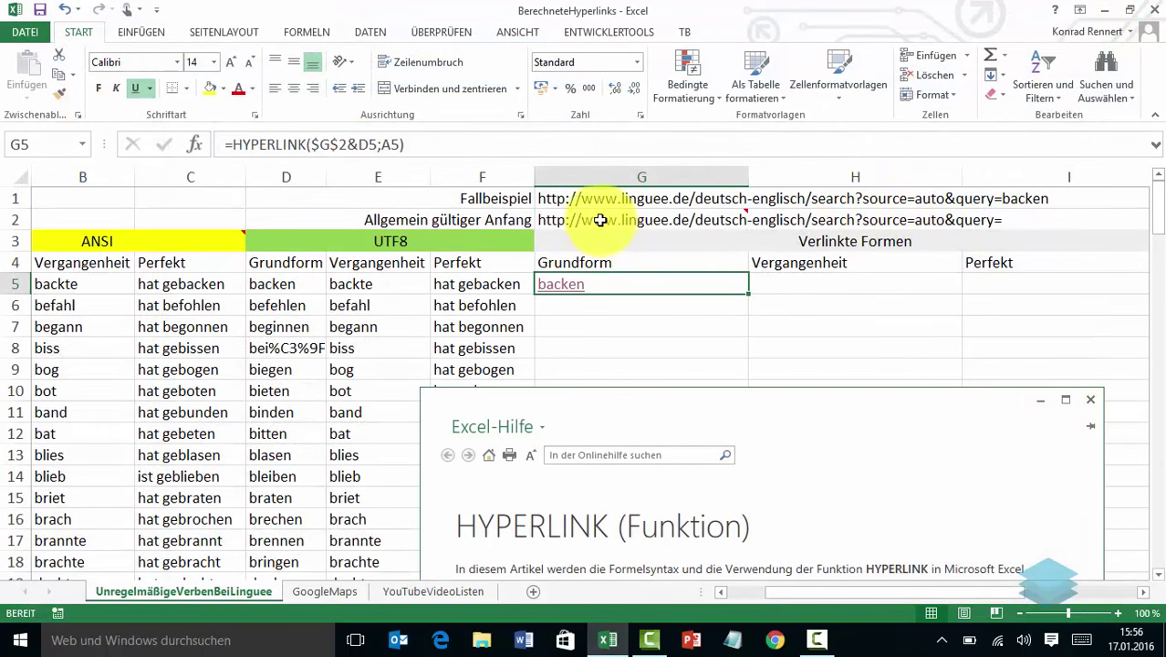
- Check G1's example URL and G2's general Linguee URL start, then select G6
click(579, 200)
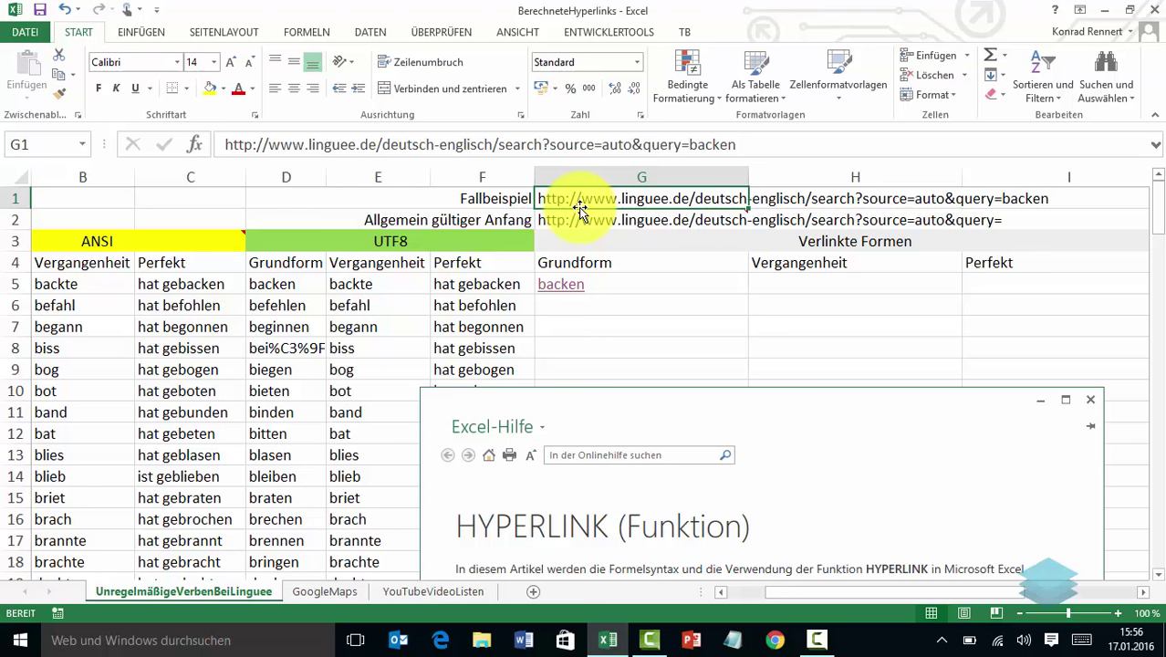
click(580, 220)
mouse_move(642, 220)
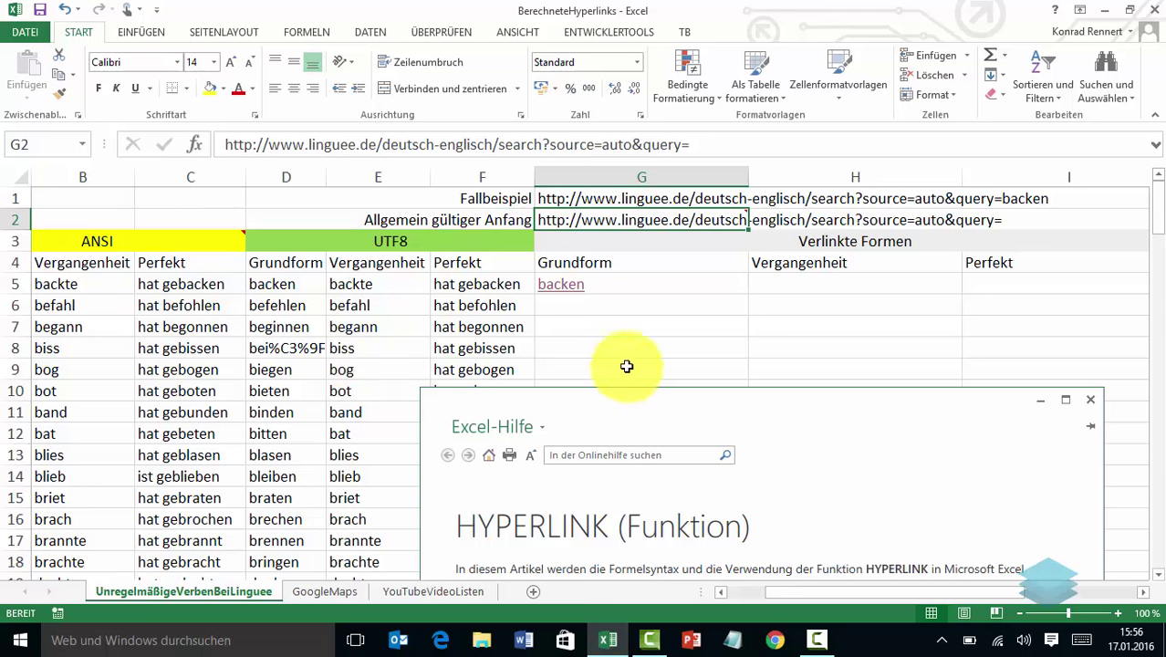
click(605, 308)
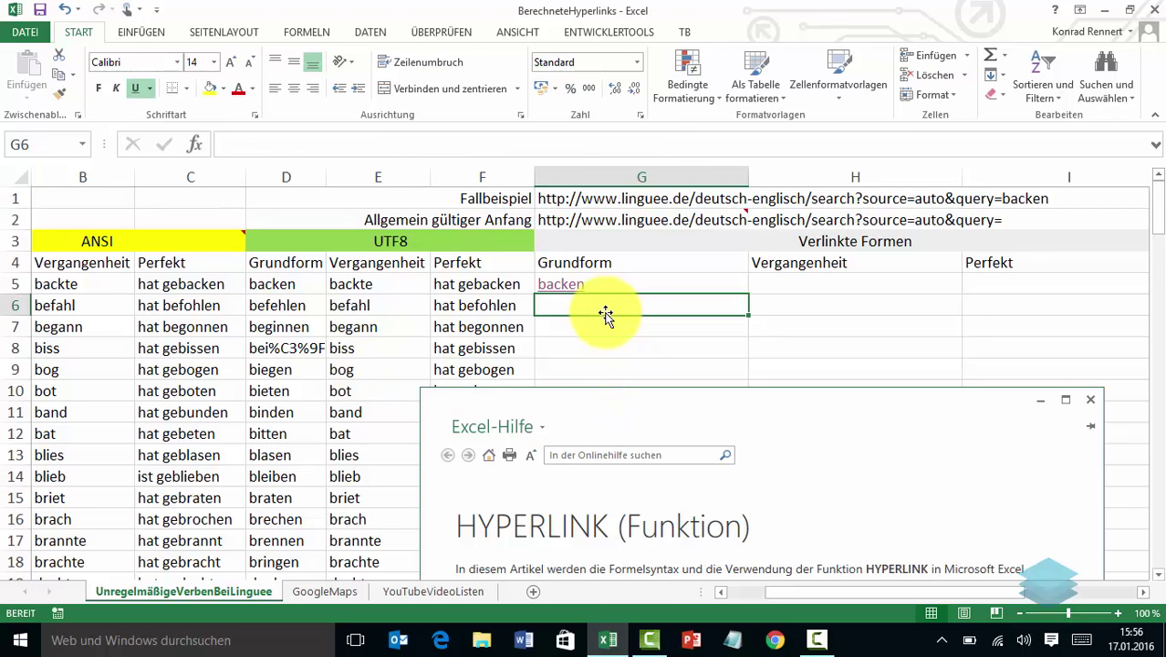
scroll(416, 396, down, 2)
scroll(397, 399, down, 2)
scroll(397, 400, down, 1)
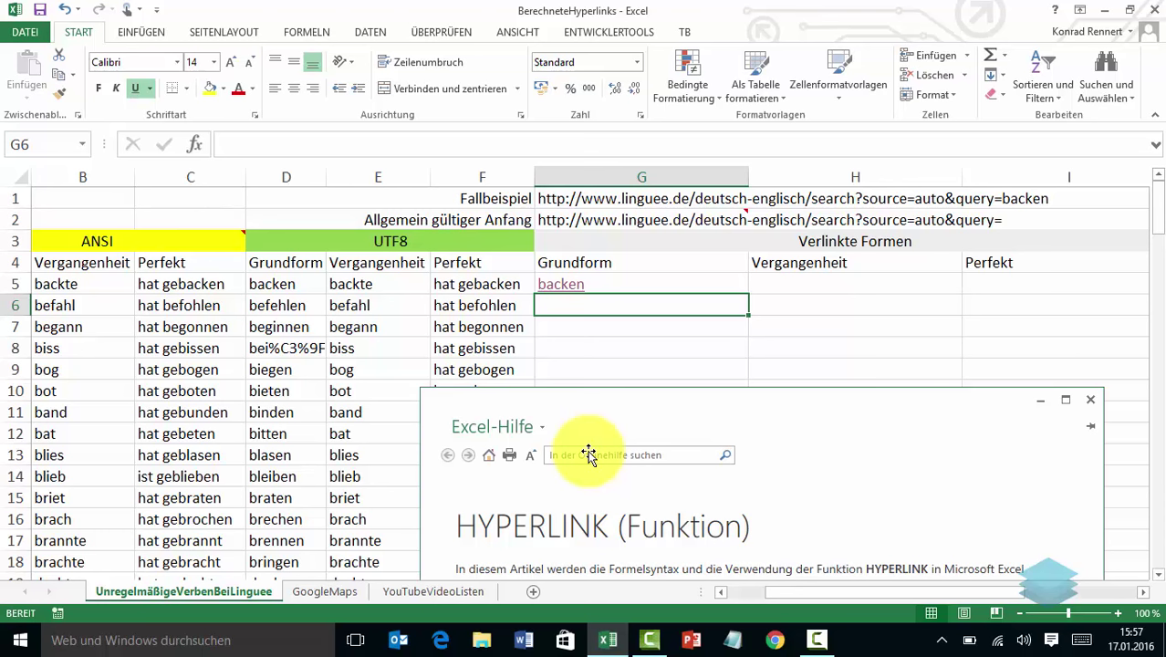
- Begin G6's formula as =HYPERLINK($G$2& with an absolute reference to G2
text(=)
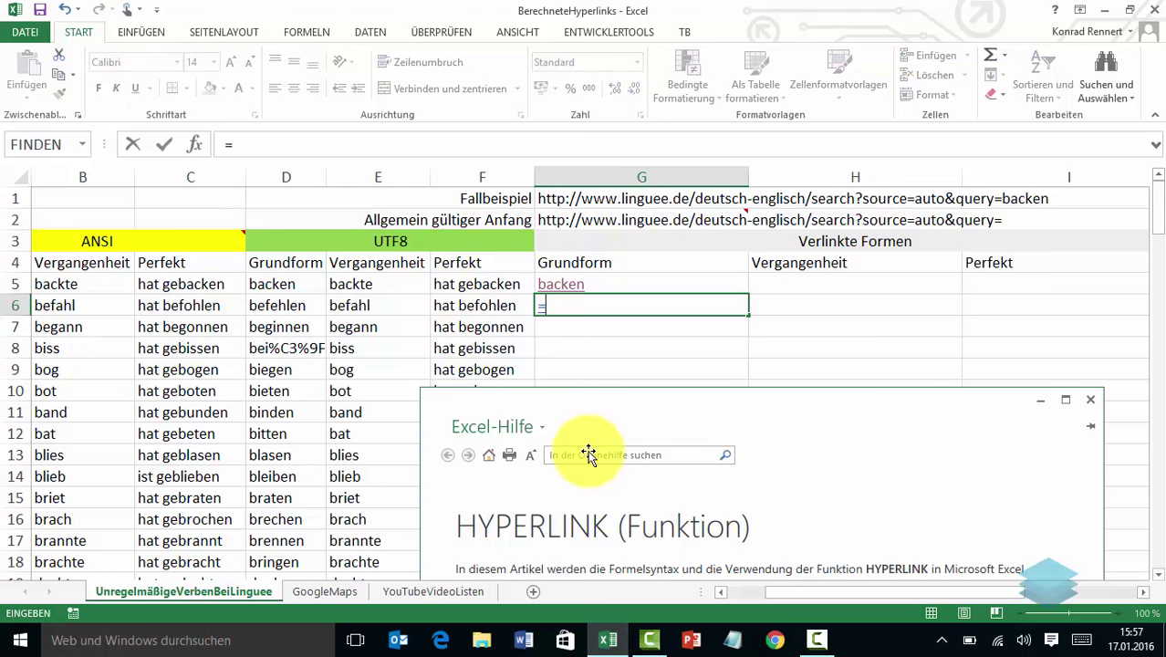
text(hy)
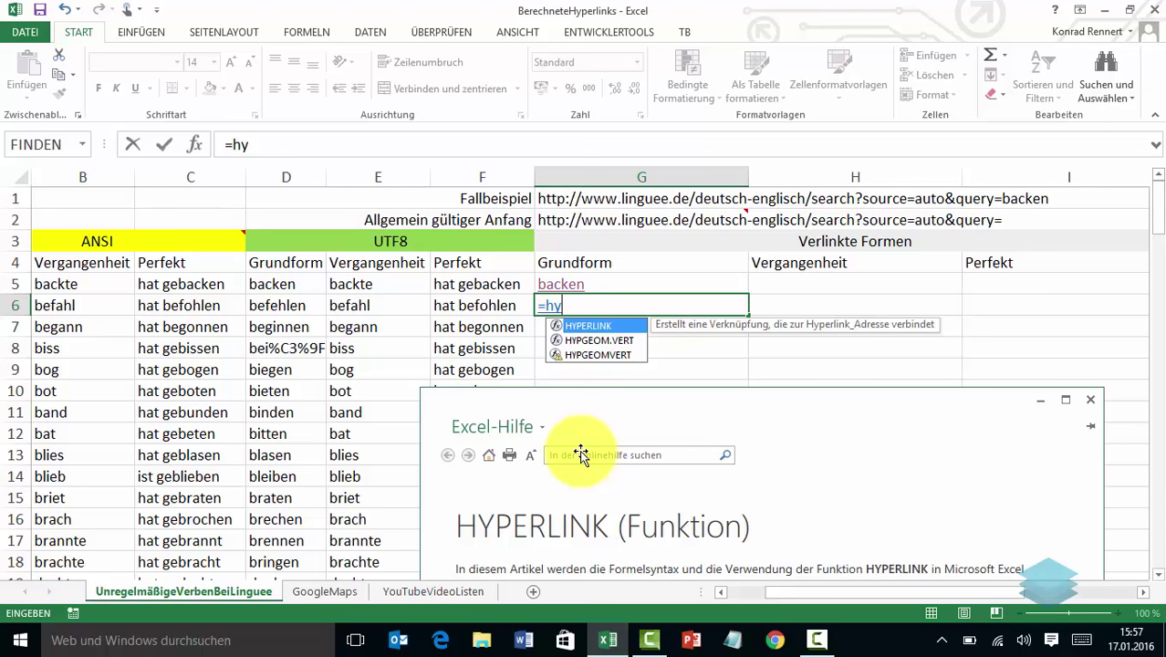
double_click(591, 325)
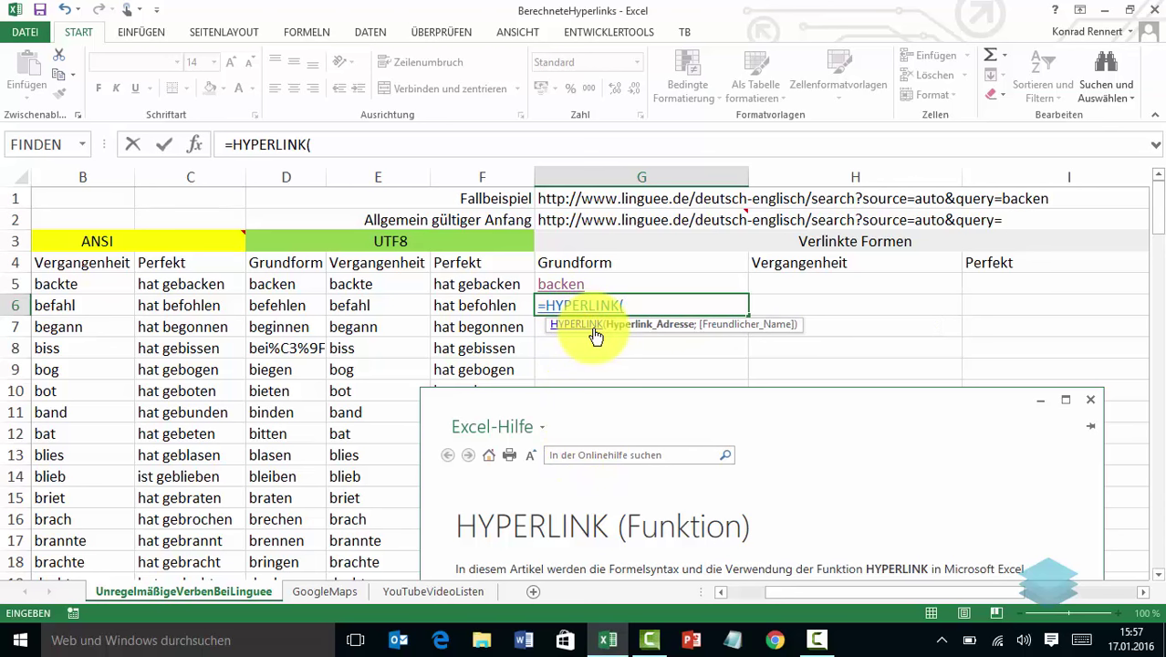
click(585, 220)
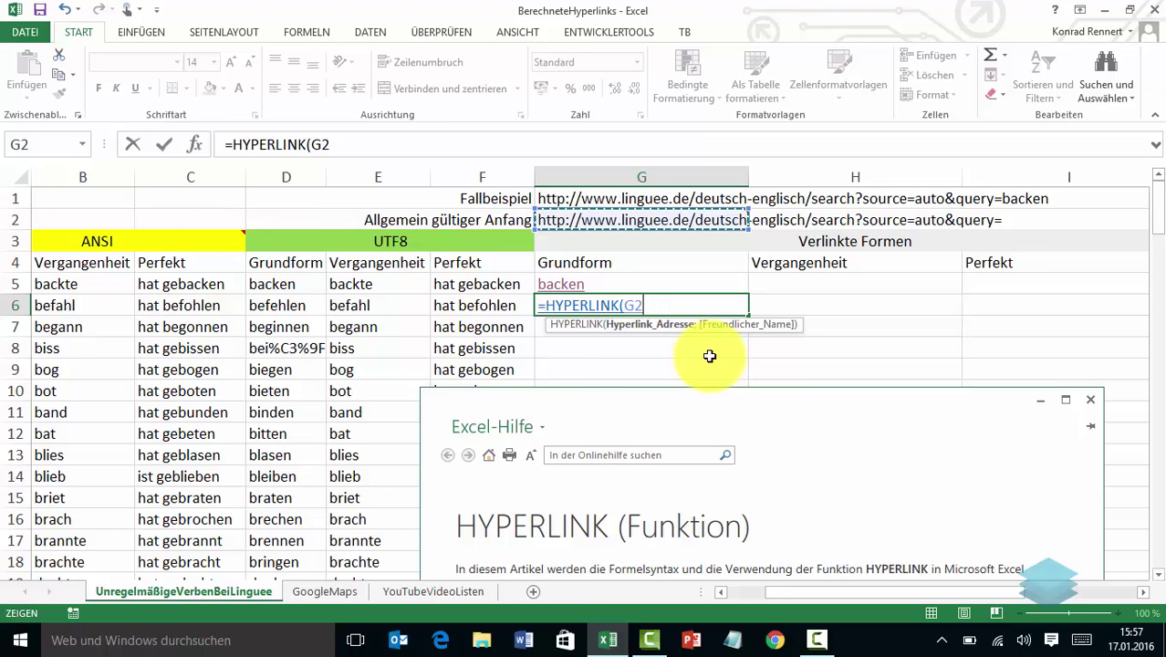
key(F4)
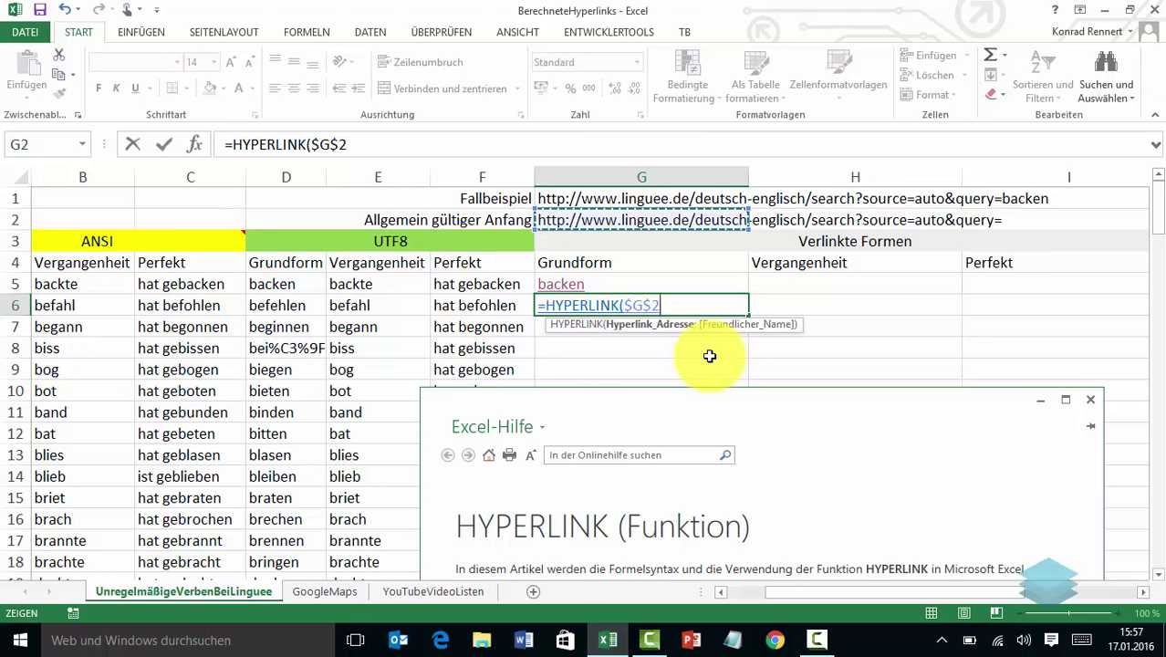
text(&)
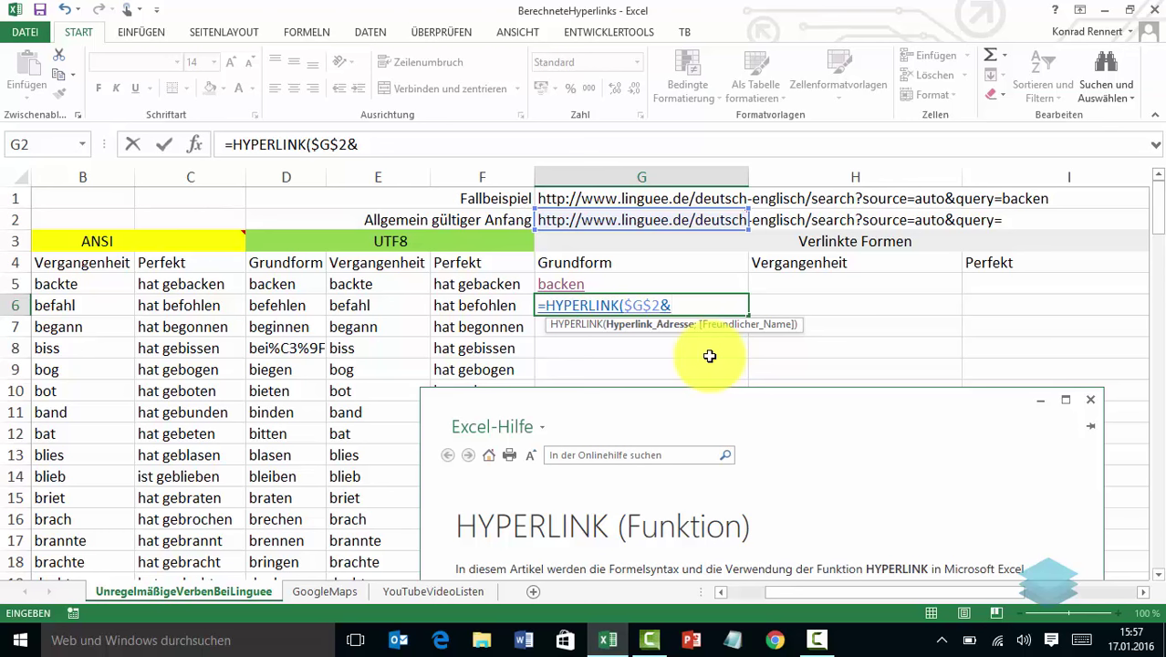
- Complete G6 as =HYPERLINK($G$2&D6;A6) so it links befehlen
key(Left)
key(Left)
key(Left)
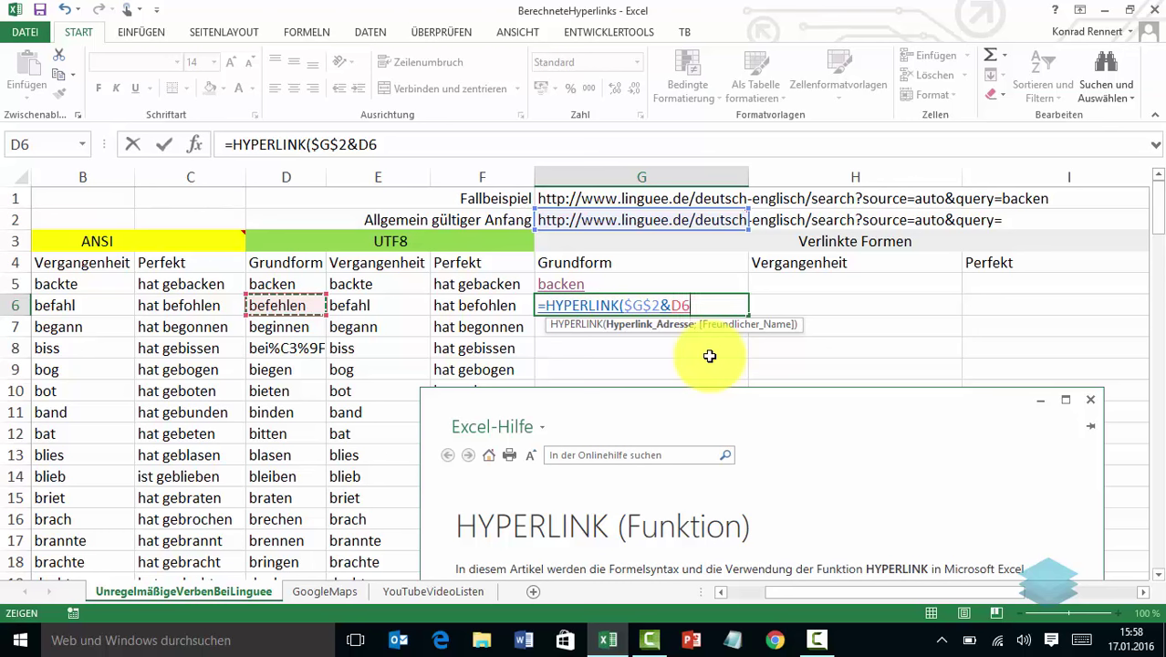
text(;)
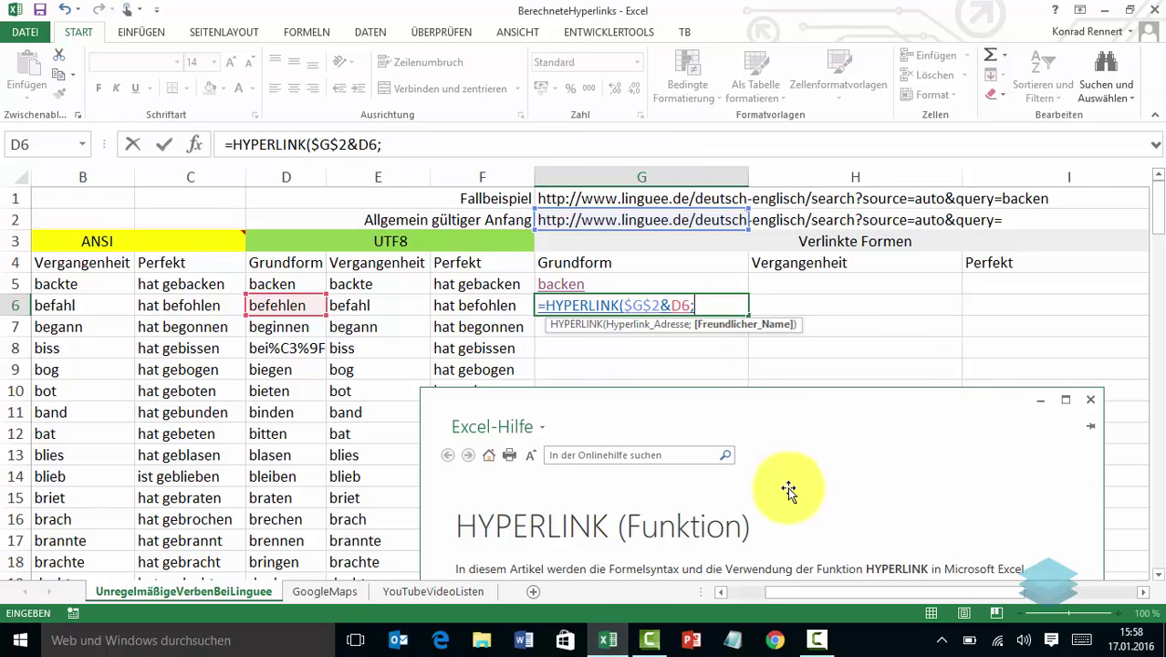
click(720, 591)
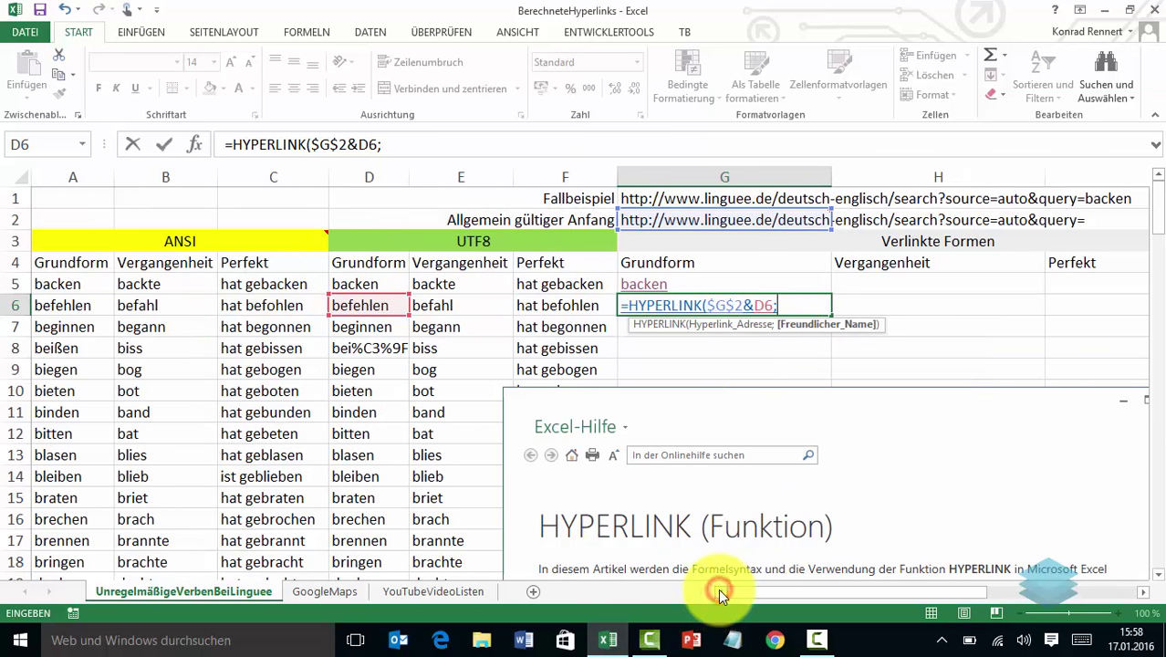
click(66, 306)
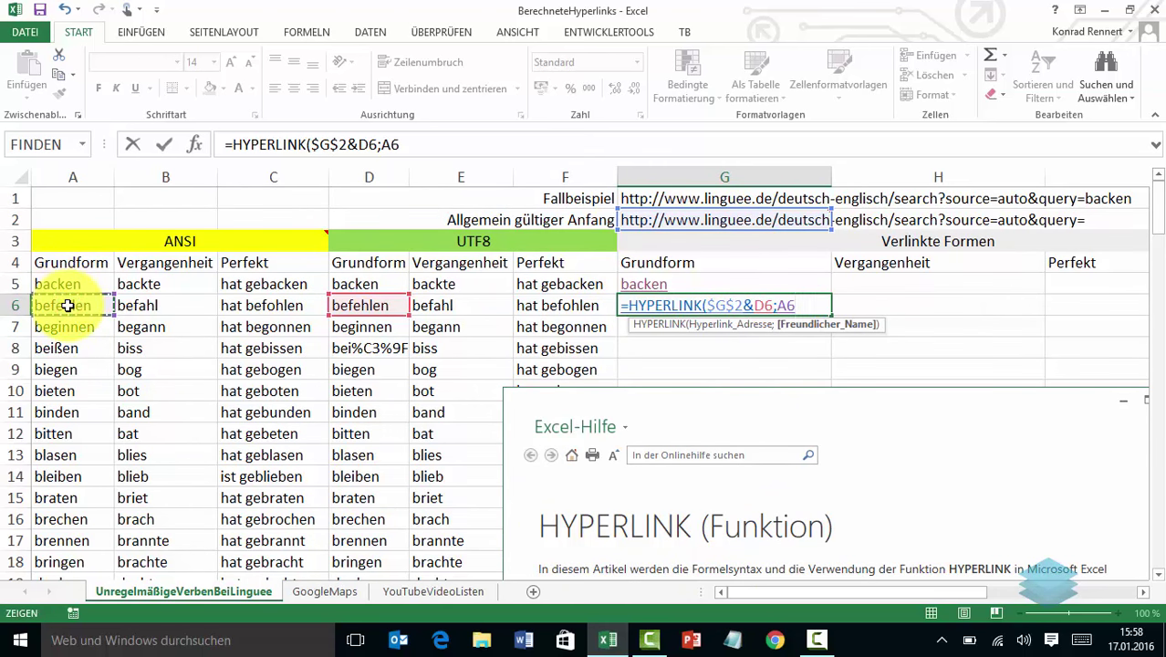
text())
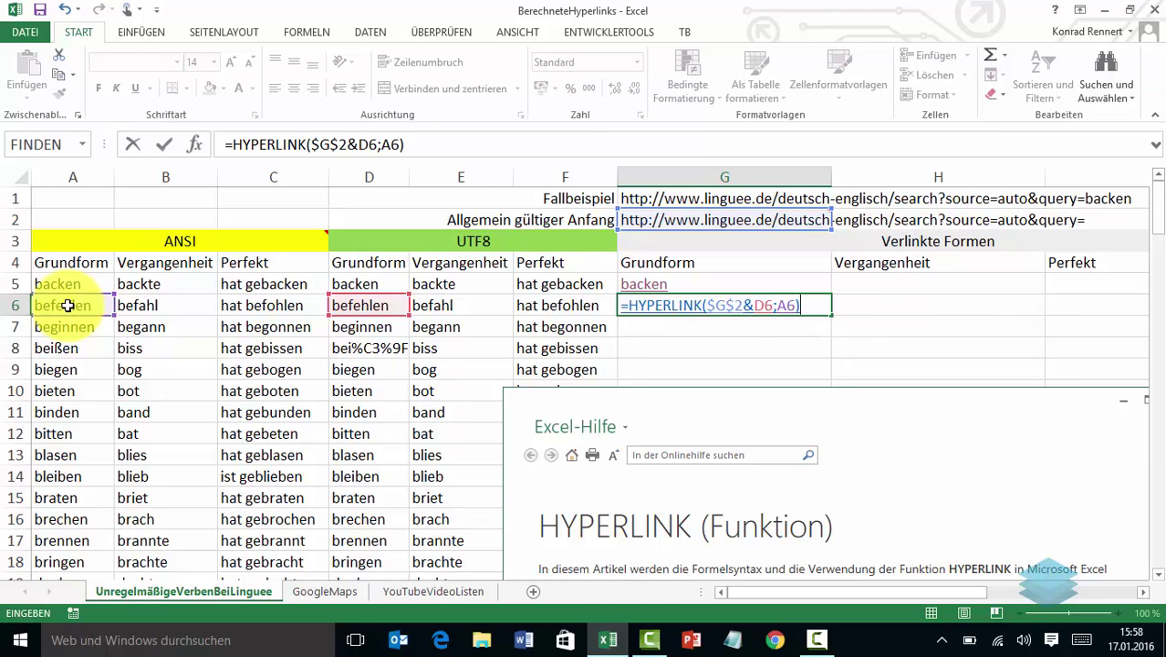
key(Return)
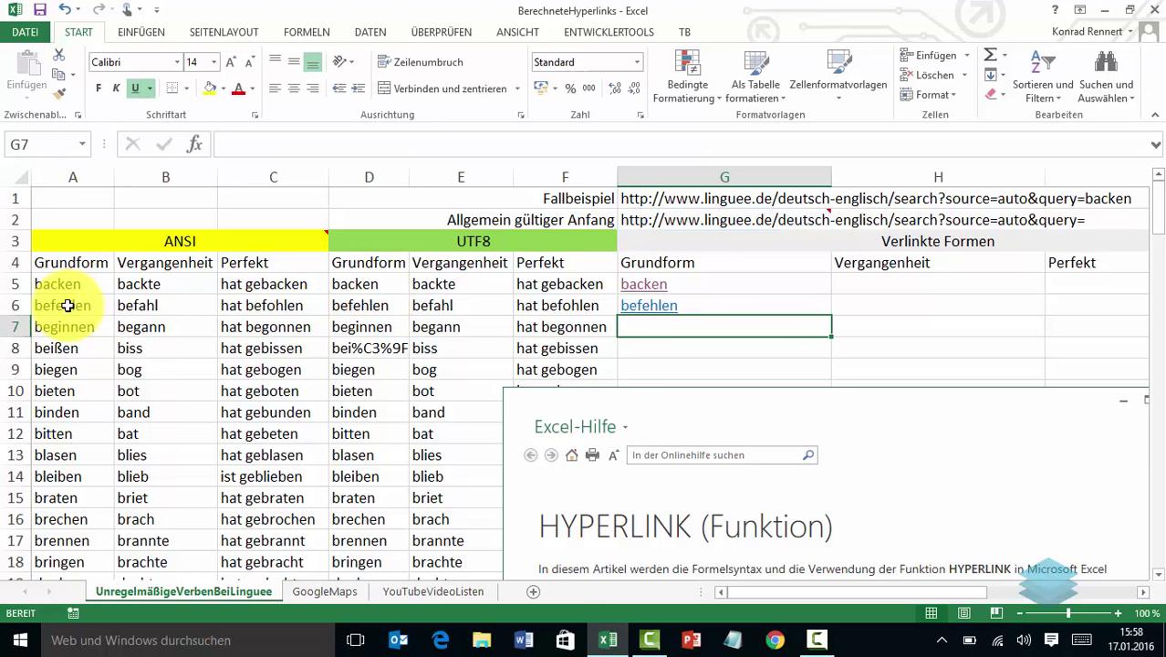
- Follow G6's befehlen link to Linguee, browse the results, and return to Excel
click(652, 309)
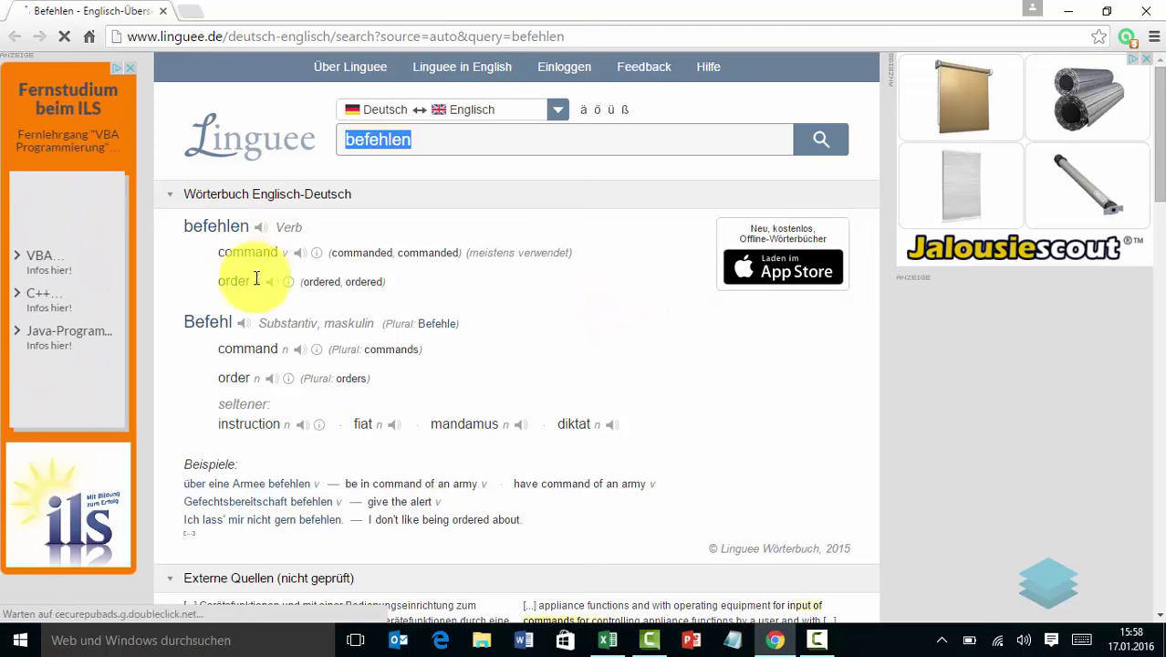
scroll(264, 401, down, 2)
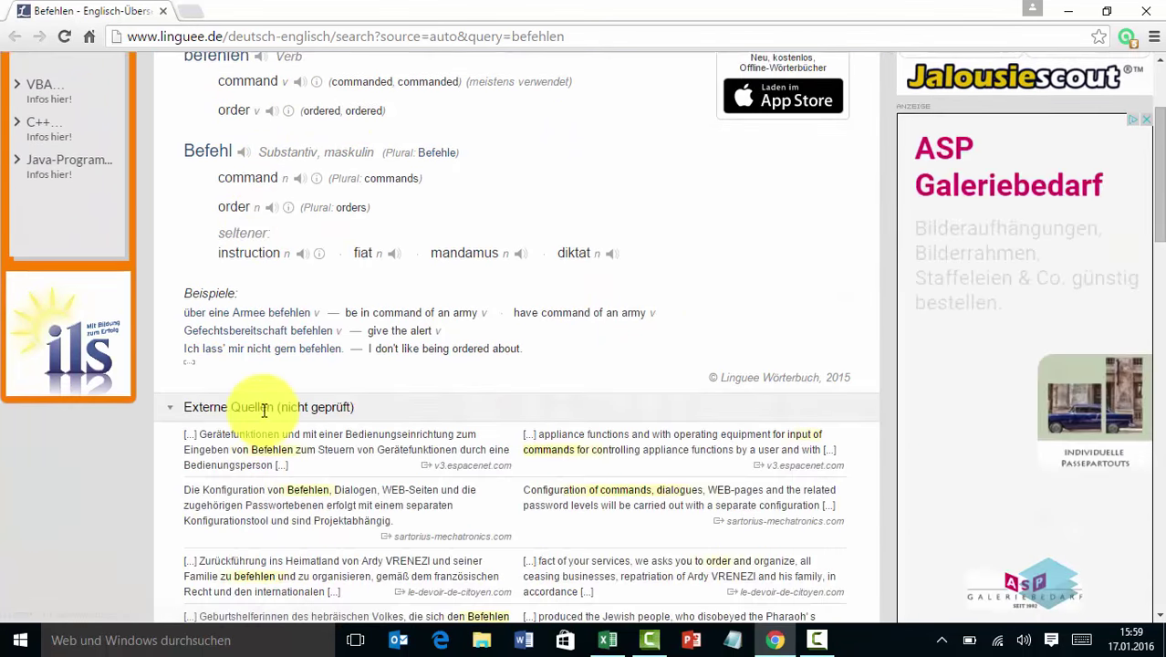
scroll(266, 405, down, 2)
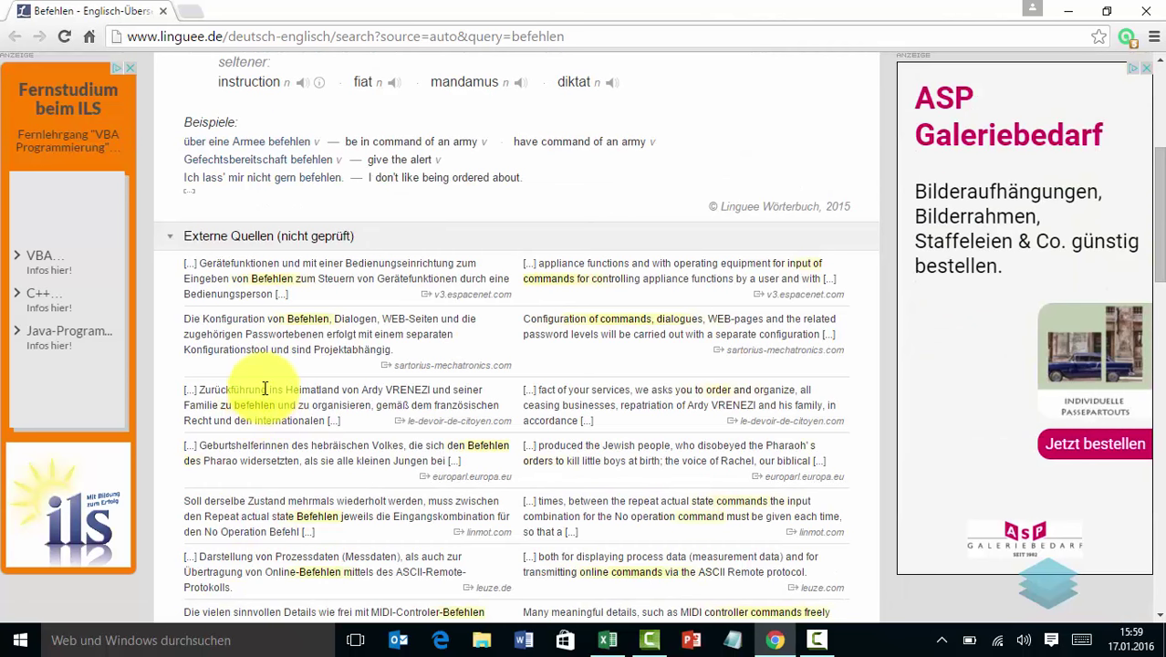
scroll(265, 402, down, 3)
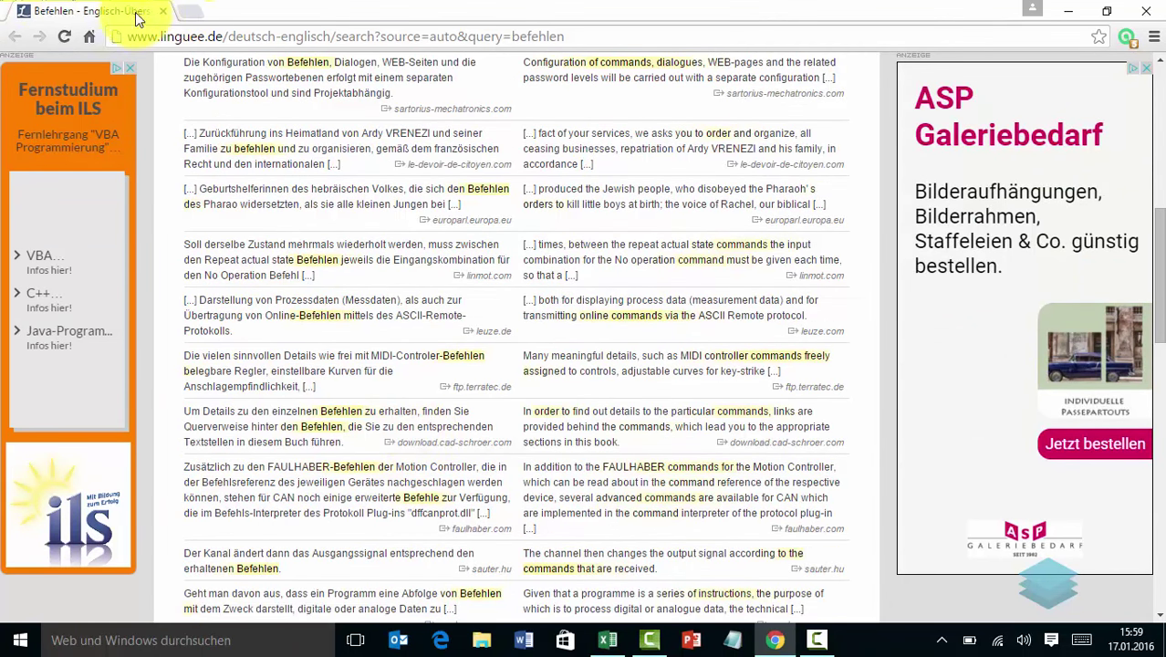
key(alt+Tab)
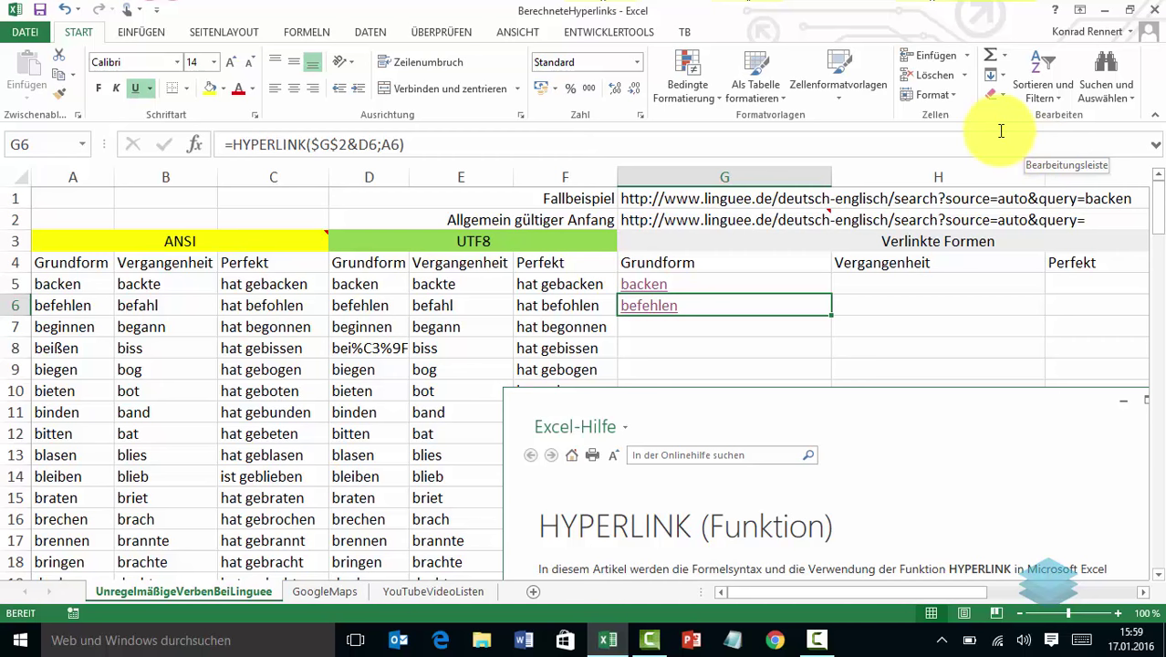
- Fill the link formula down to row 129, delete the help picture, and select G5:G129
double_click(831, 316)
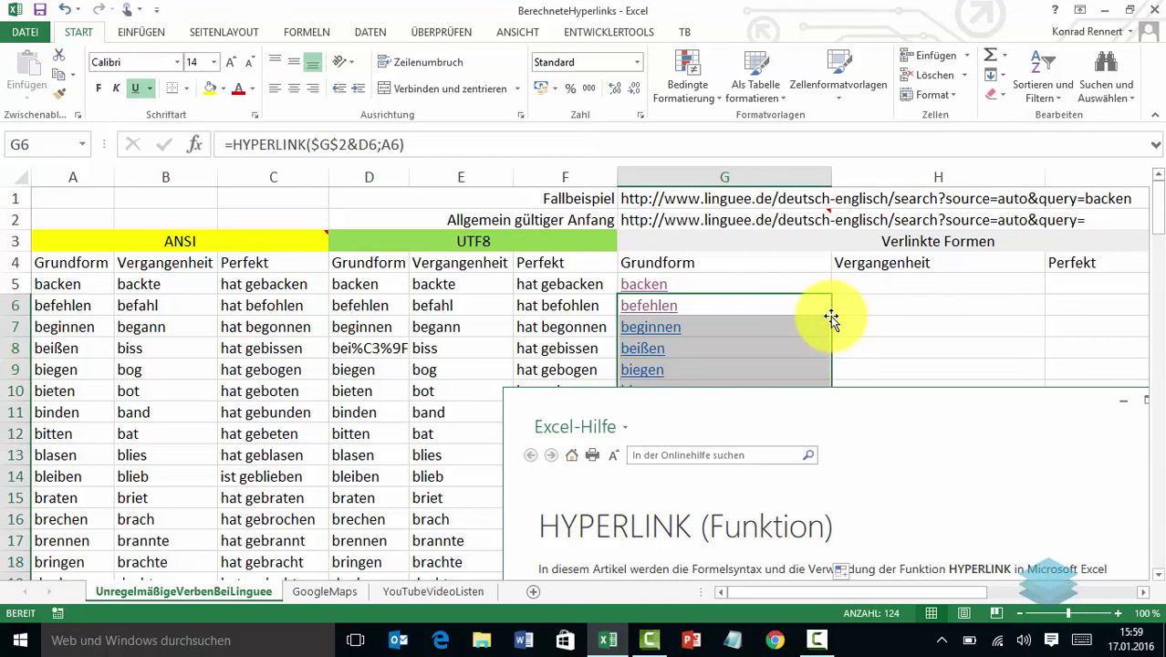
click(843, 448)
key(Delete)
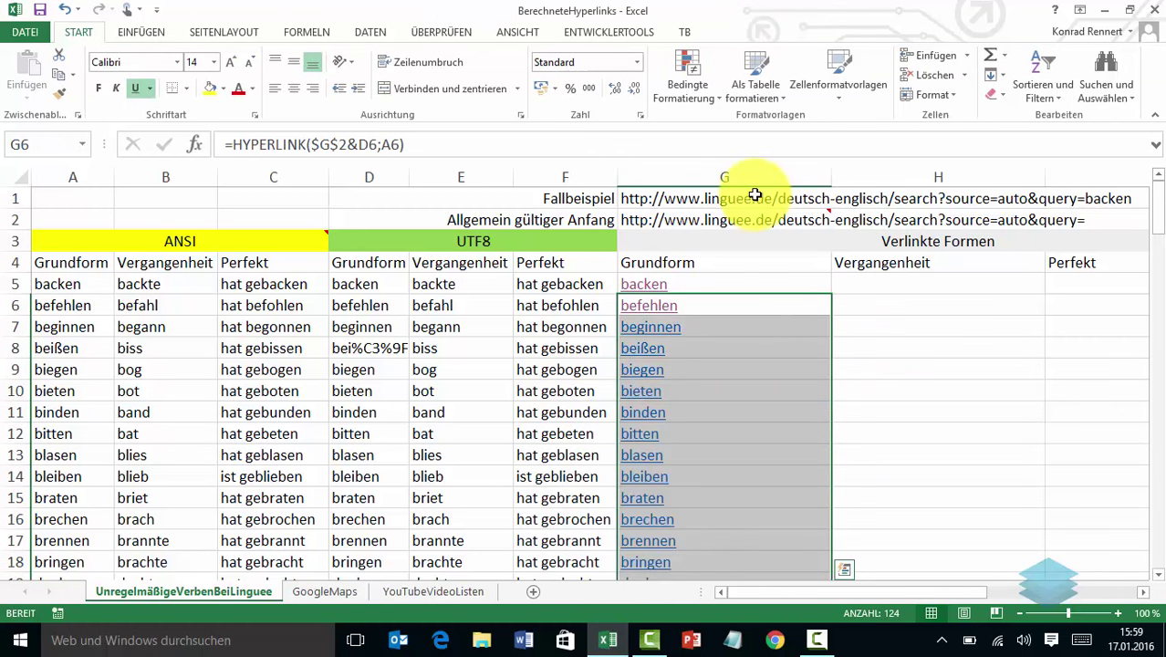
key(ctrl+Down)
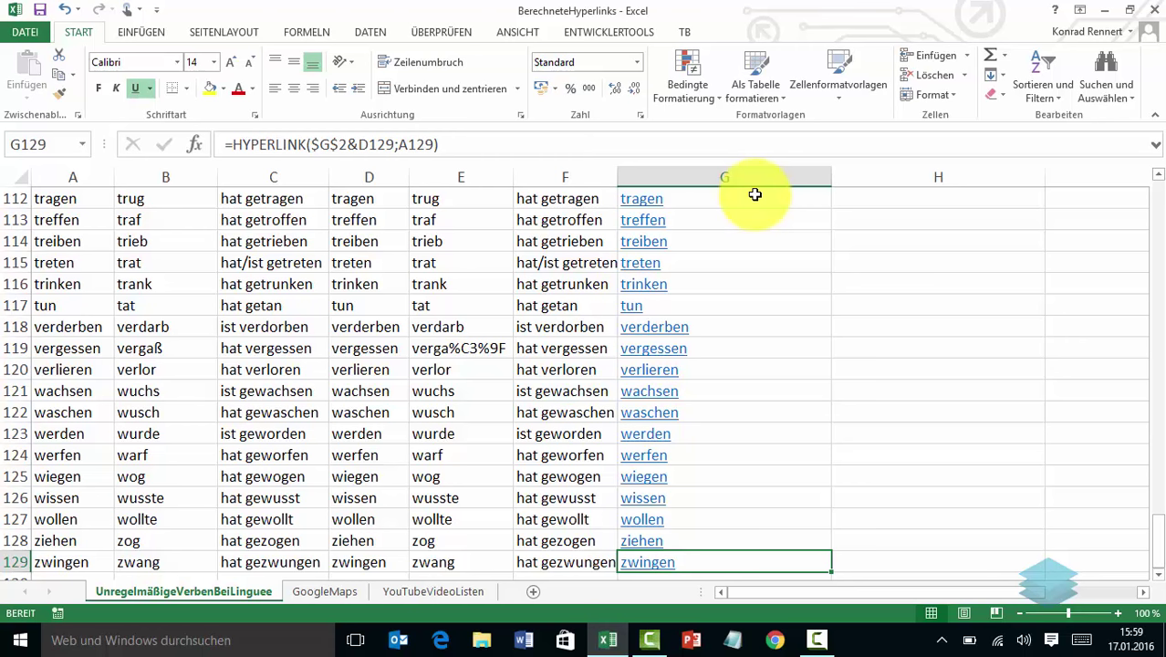
key(ctrl+shift+Up)
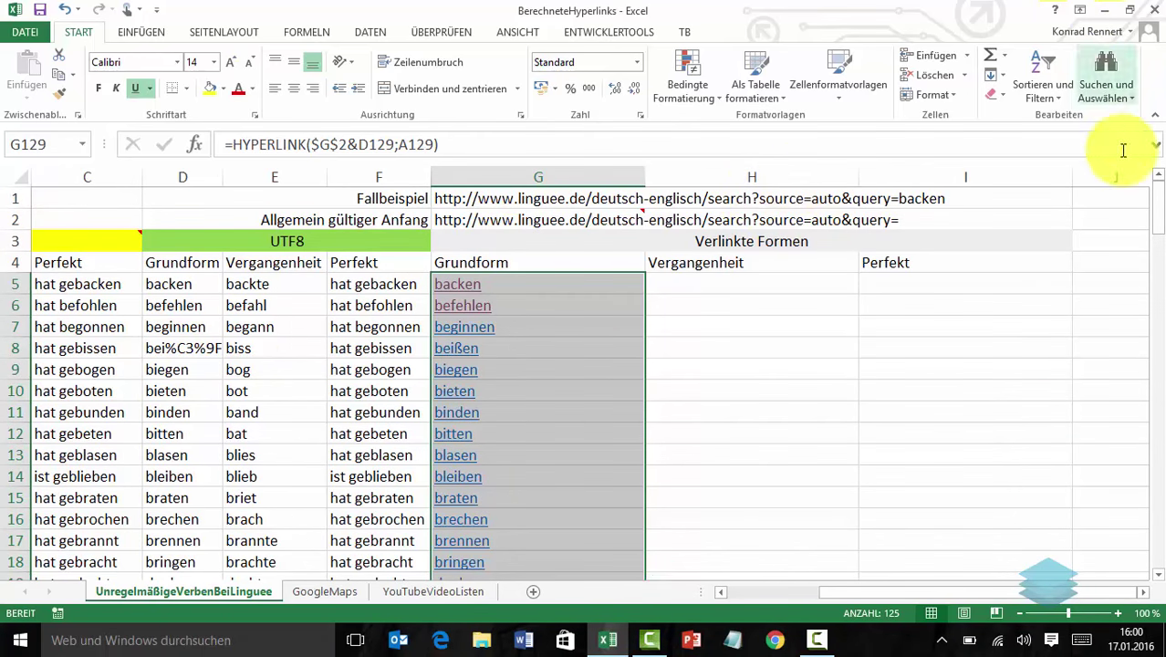
- Copy the G5:G129 link formulas across into columns H and I
mouse_move(1157, 219)
mouse_down()
mouse_move(1154, 430)
mouse_move(1137, 481)
mouse_move(1145, 549)
mouse_up()
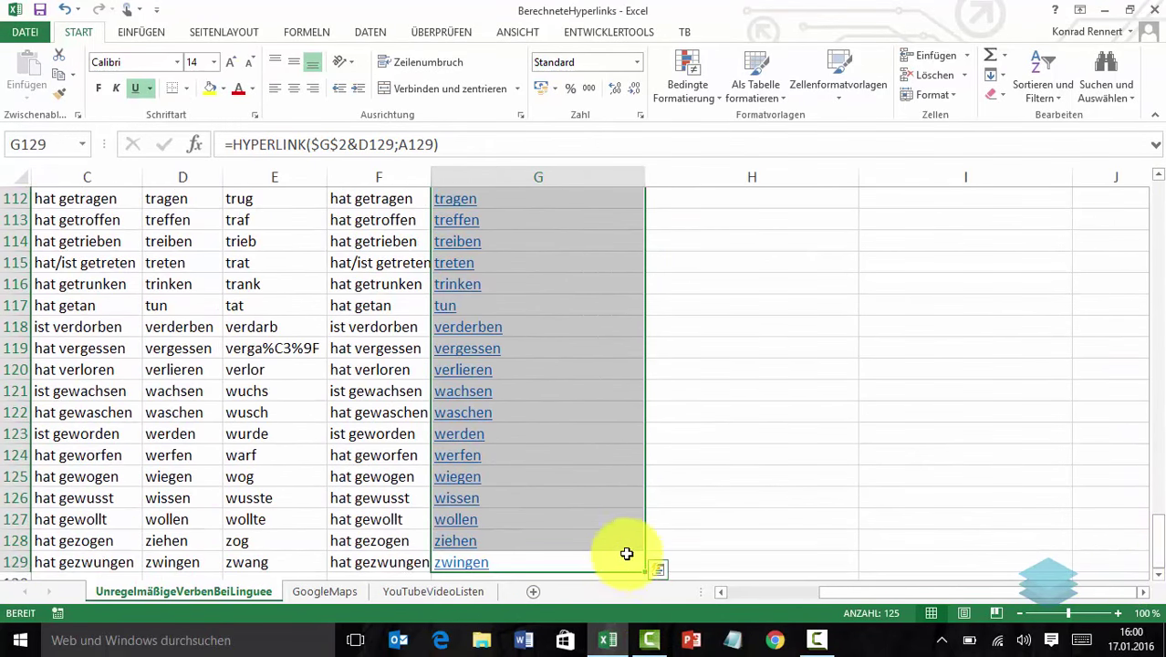
drag(644, 570, 971, 567)
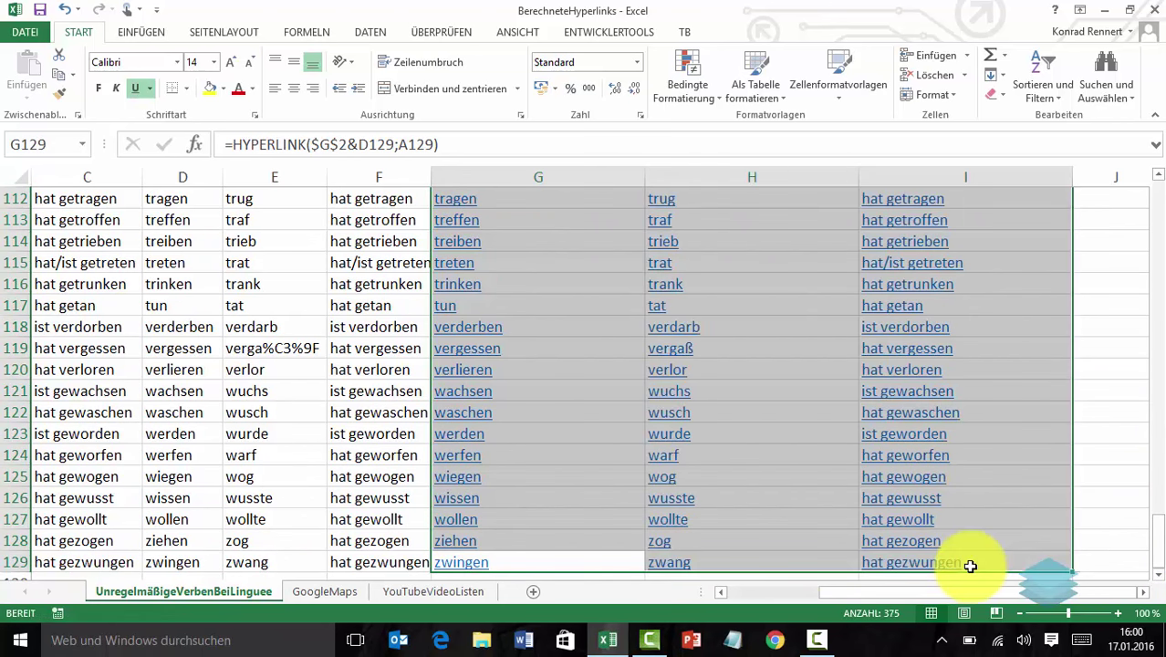
scroll(971, 566, up, 6)
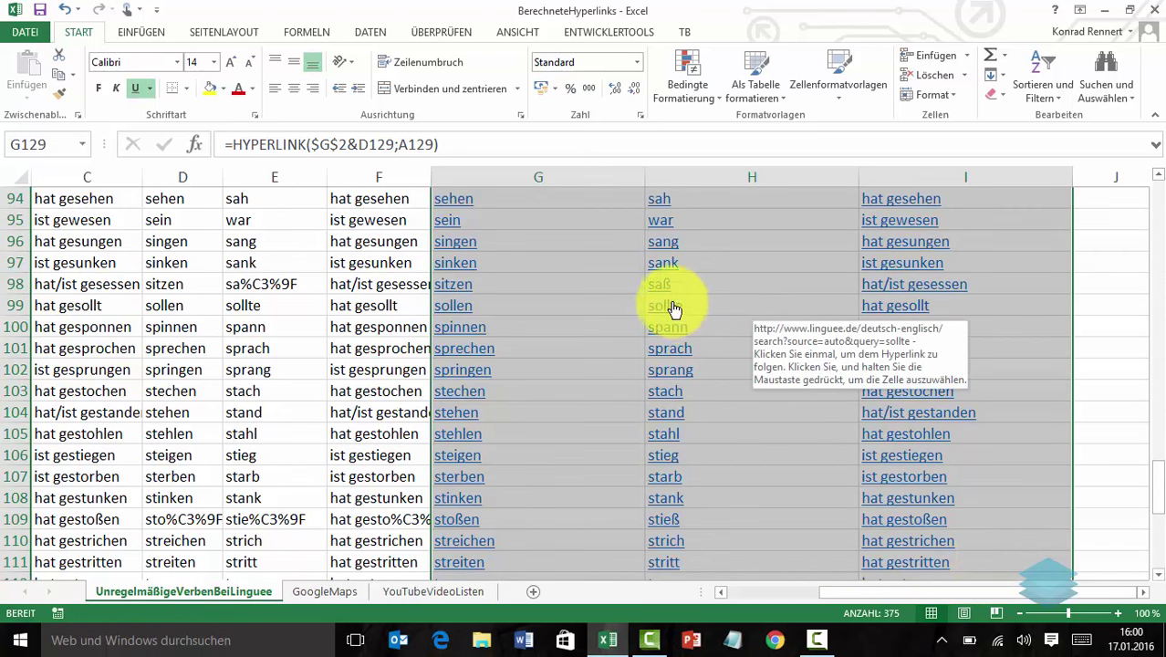
- Follow H98's saß link to Linguee's sitzen entry, then close the browser
click(761, 286)
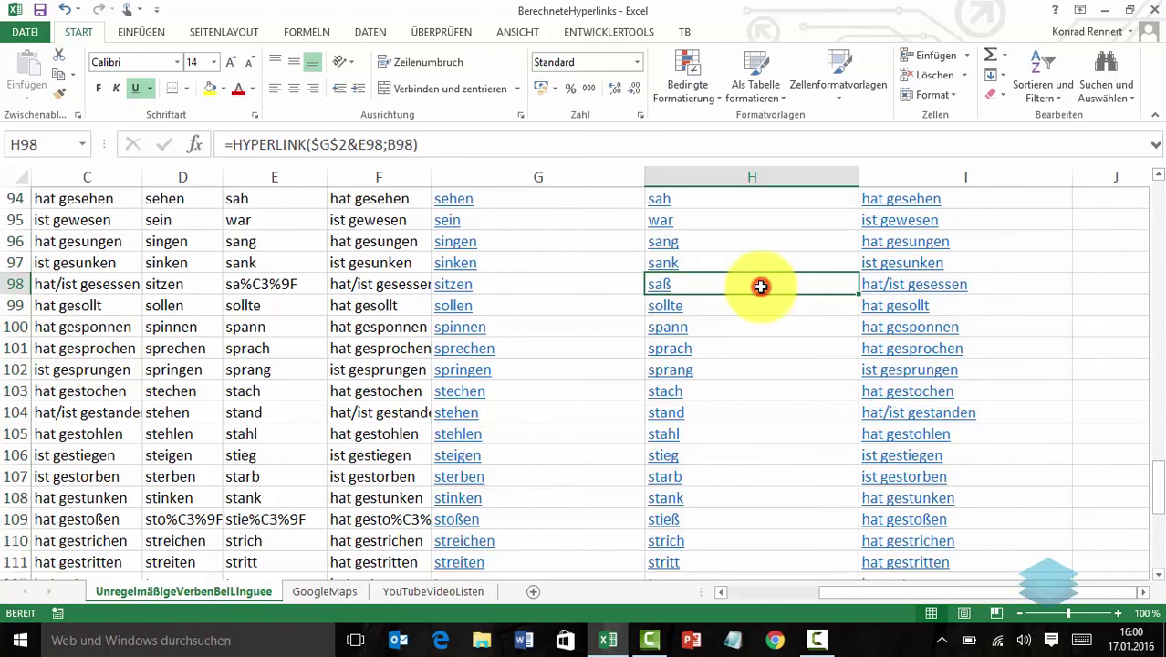
click(664, 292)
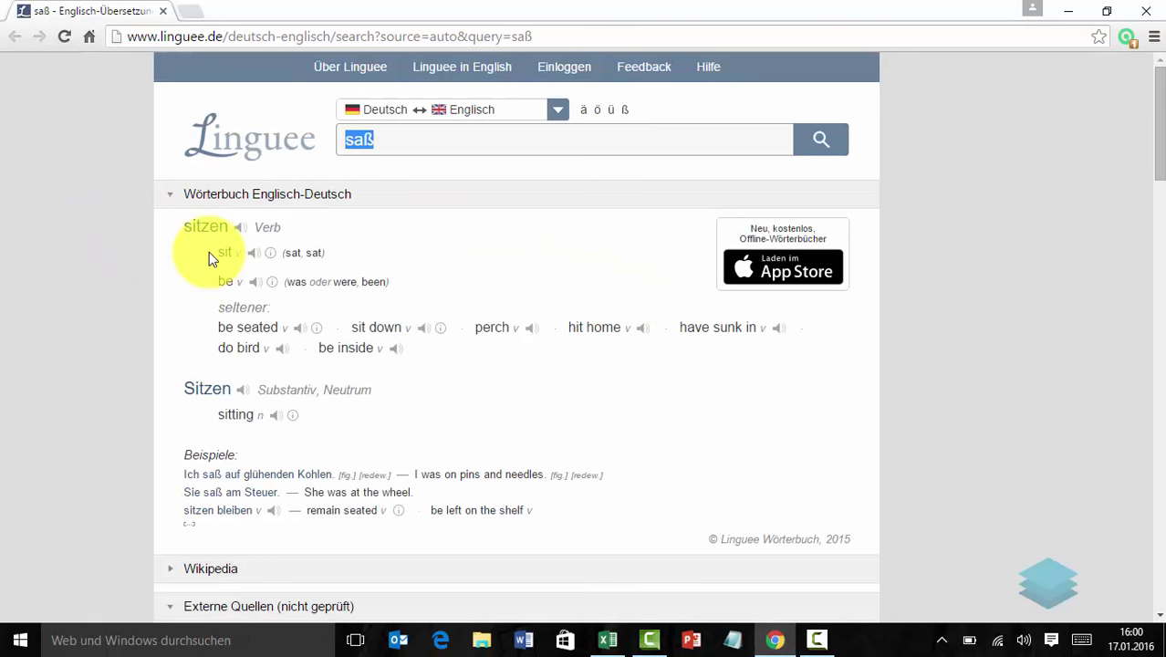
scroll(221, 309, down, 2)
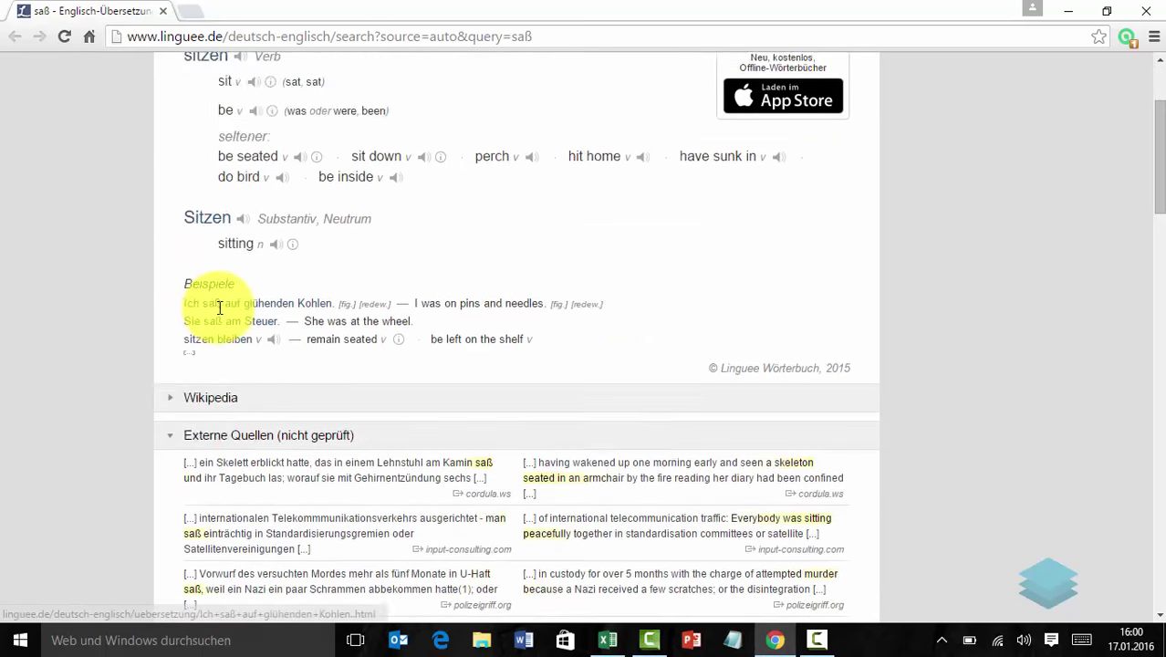
scroll(221, 309, down, 5)
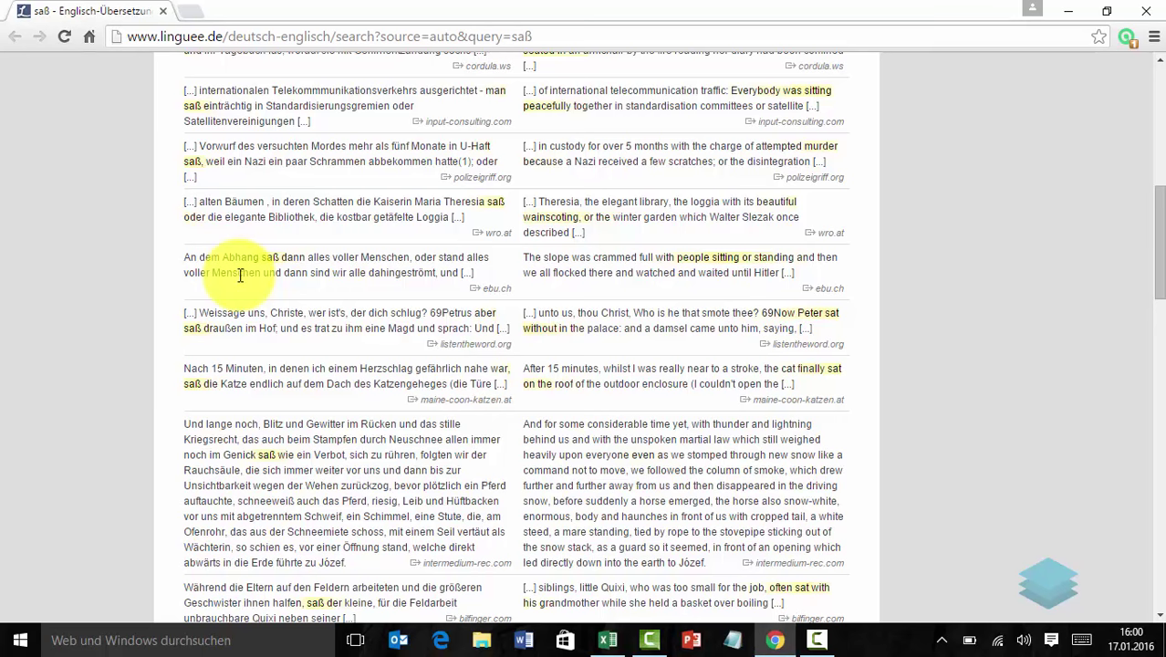
scroll(292, 274, up, 2)
scroll(293, 278, up, 3)
scroll(293, 280, up, 2)
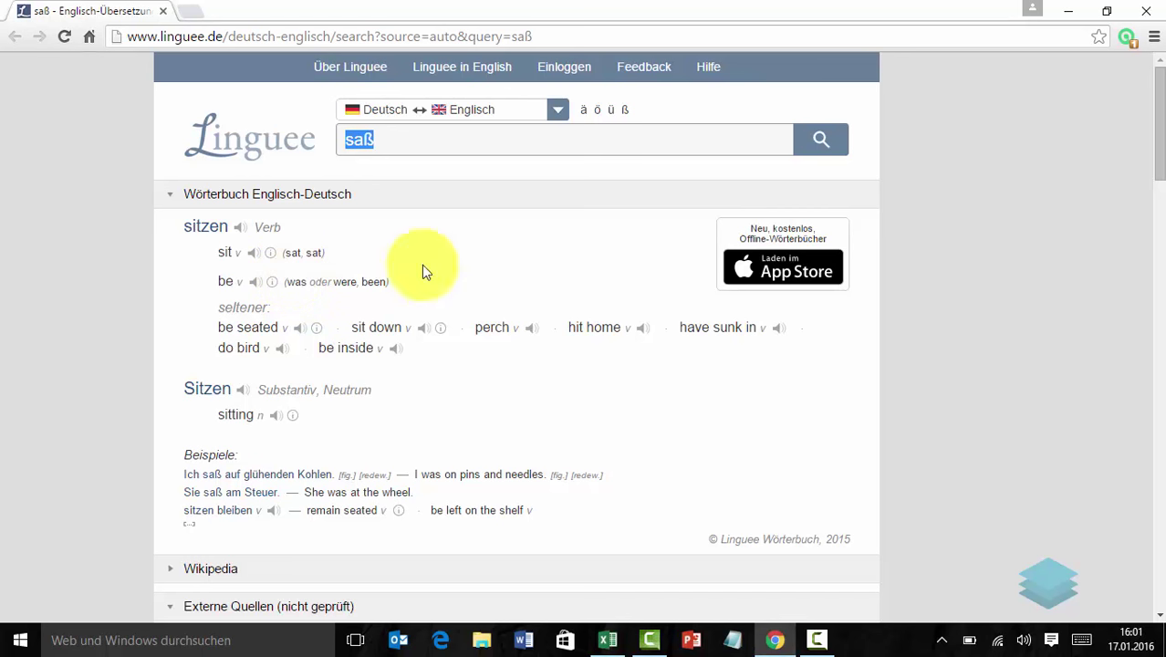
click(1145, 15)
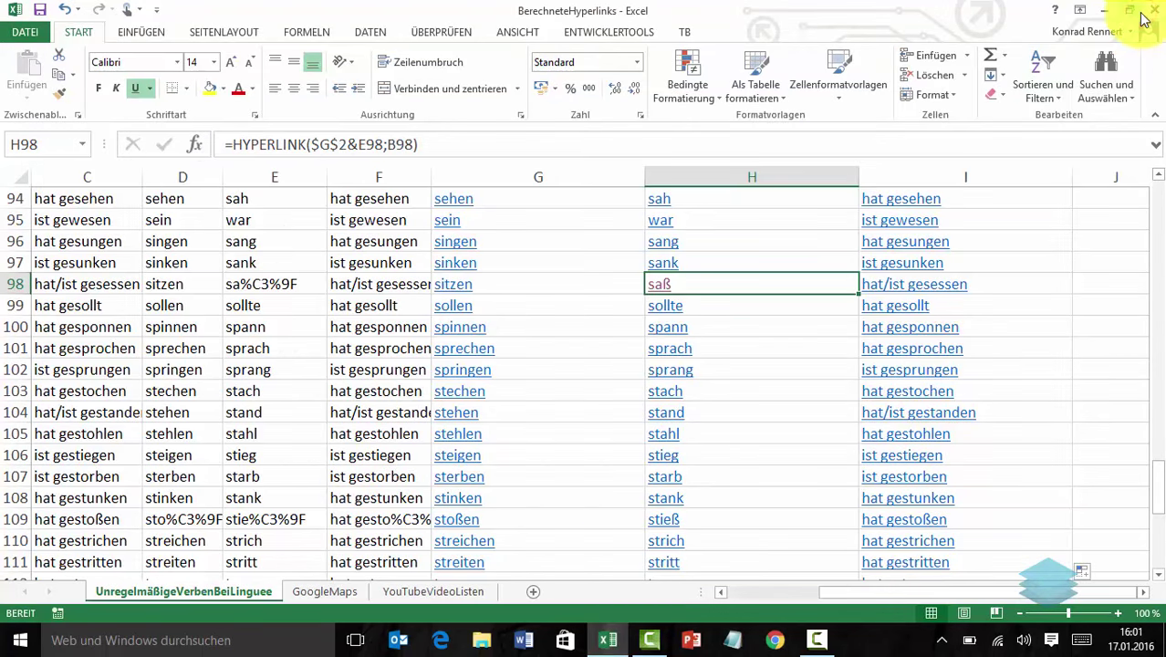
scroll(620, 341, up, 5)
scroll(617, 343, up, 1)
scroll(617, 343, up, 4)
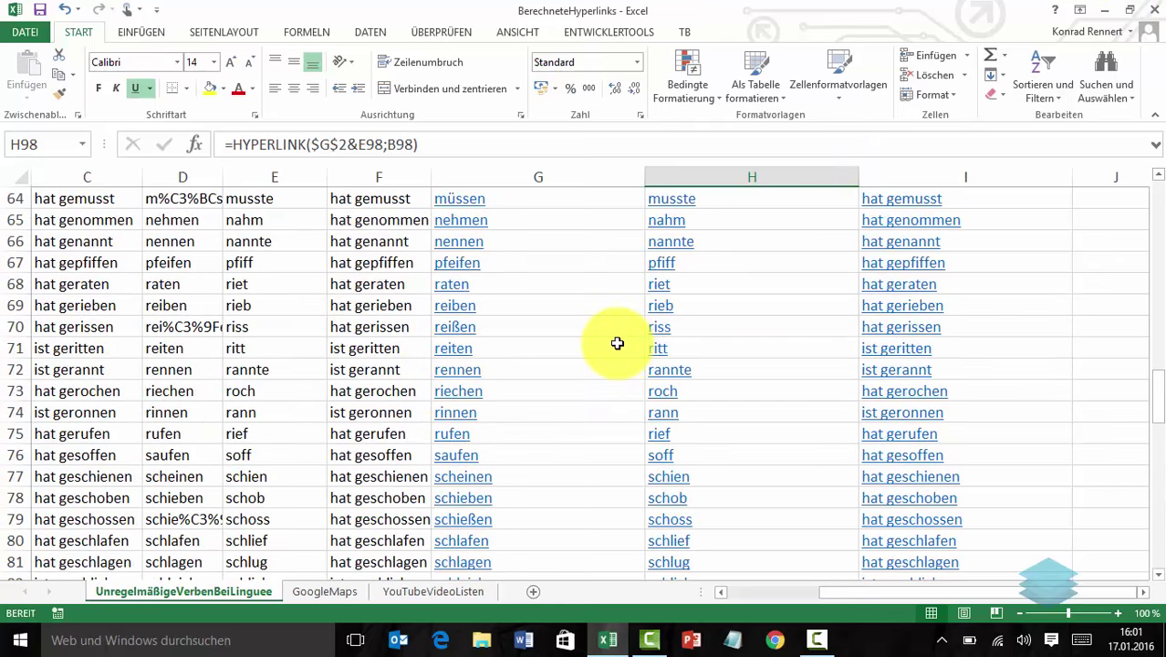
scroll(617, 343, up, 6)
scroll(616, 343, up, 6)
scroll(616, 343, up, 8)
scroll(616, 343, up, 1)
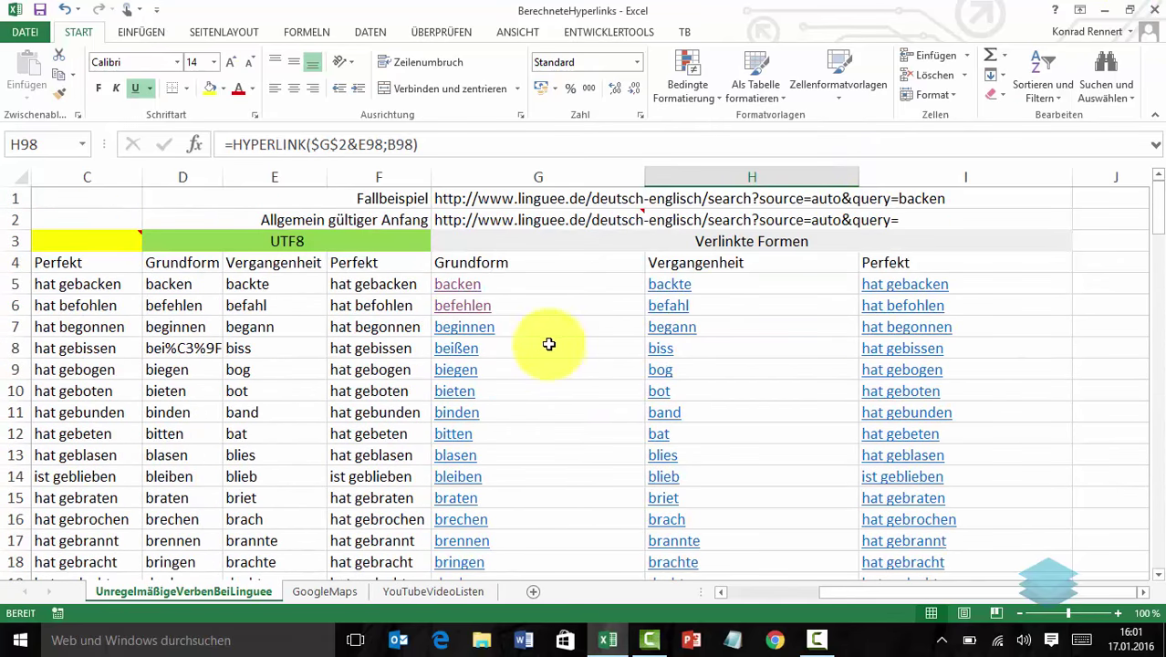
click(516, 290)
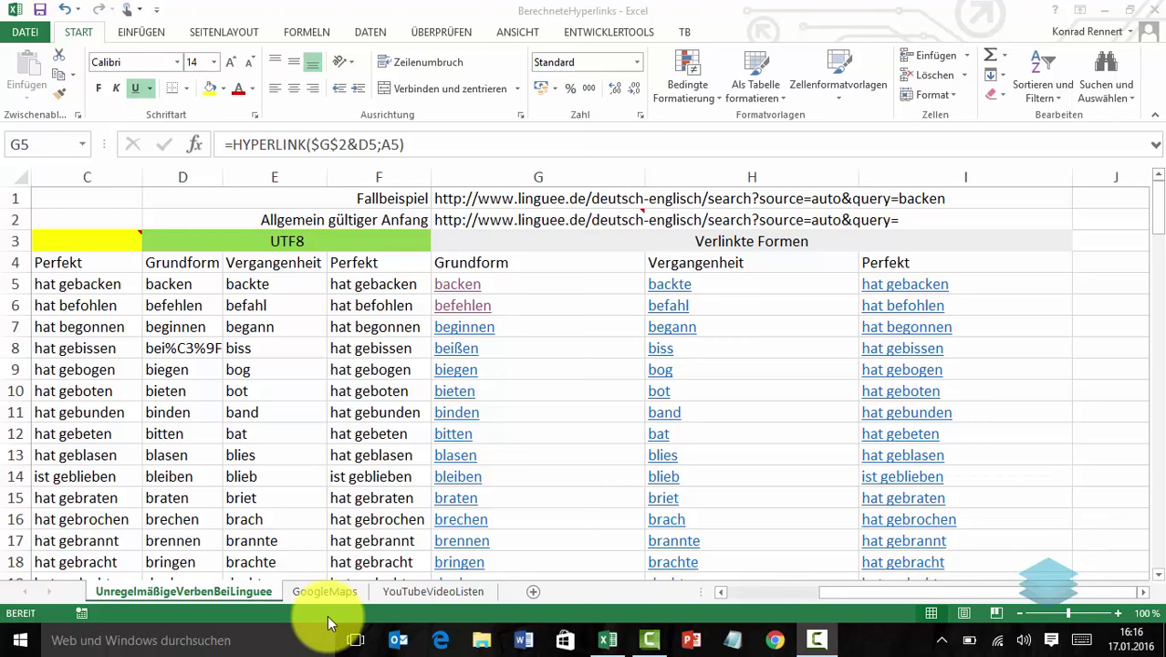
- Switch to the GoogleMaps sheet and inspect the link-address part of I5's HYPERLINK formula
click(322, 590)
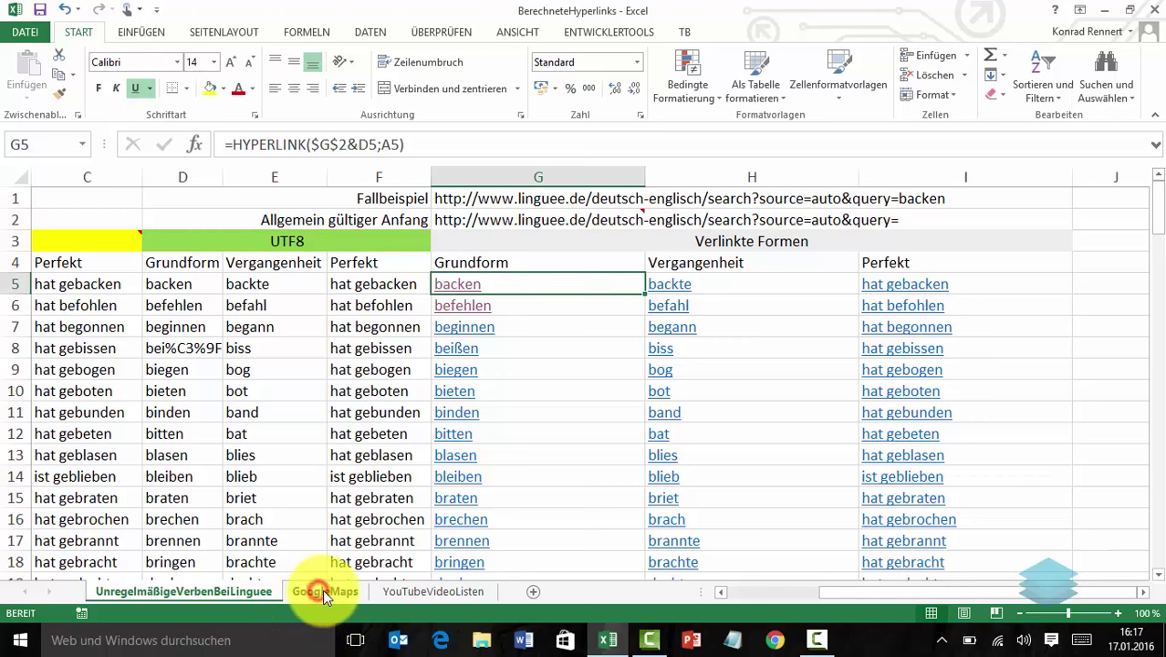
click(322, 589)
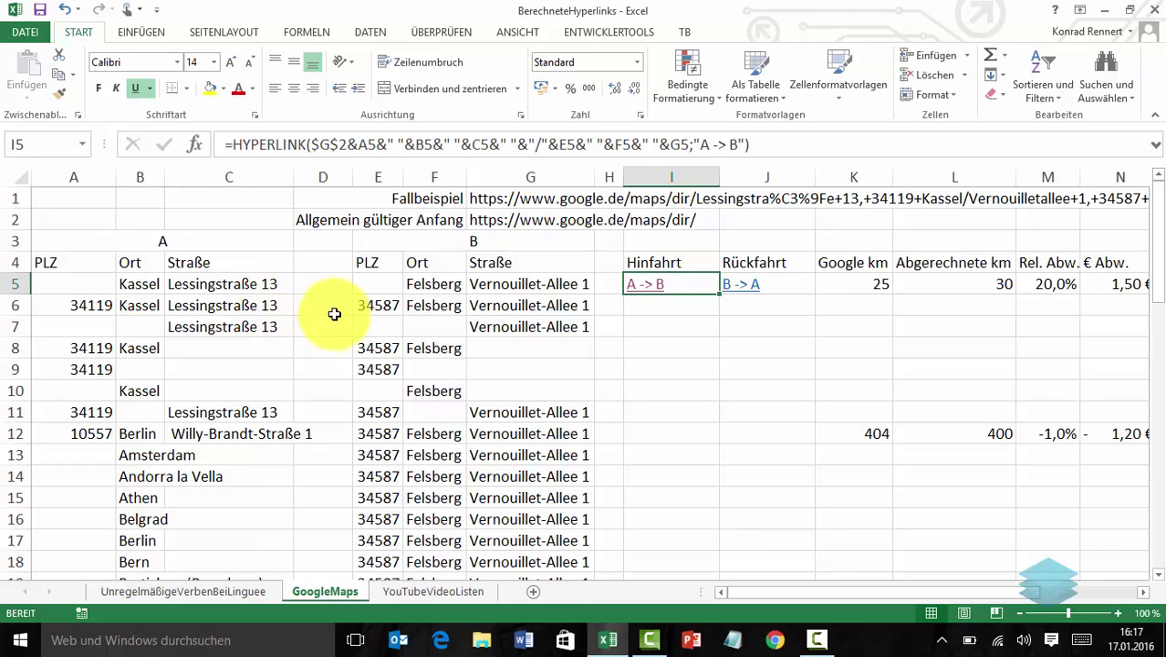
double_click(318, 144)
drag(409, 143, 775, 172)
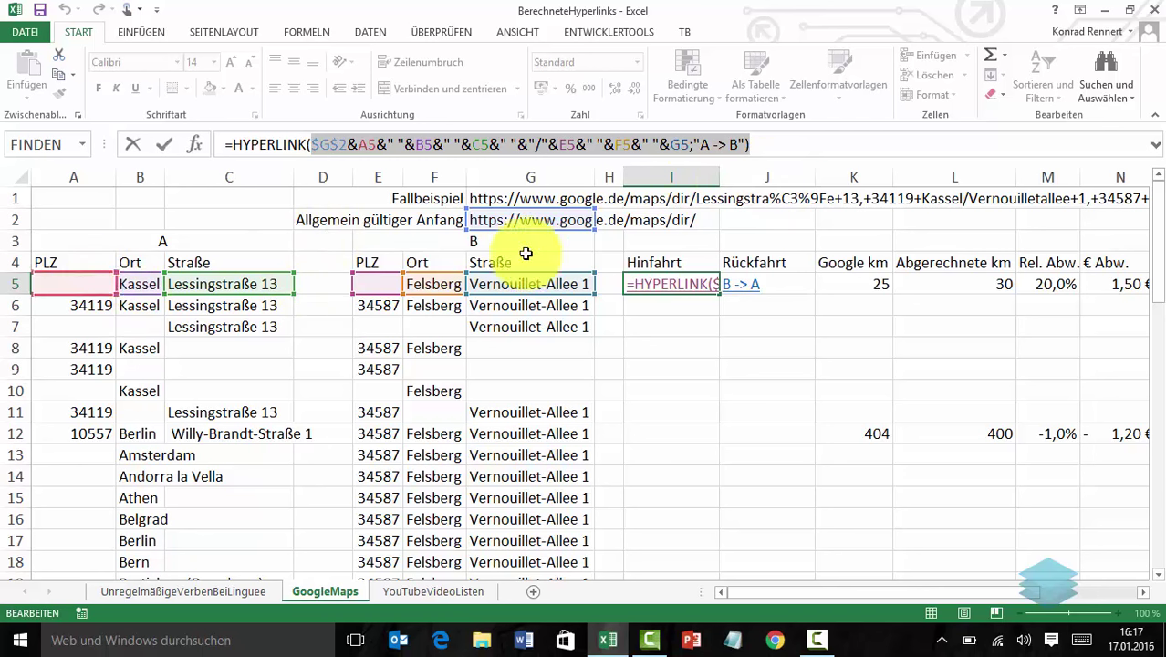
key(ctrl+Return)
- Follow I5's A -> B link to open the Kassel–Felsberg route in Google Maps
click(647, 340)
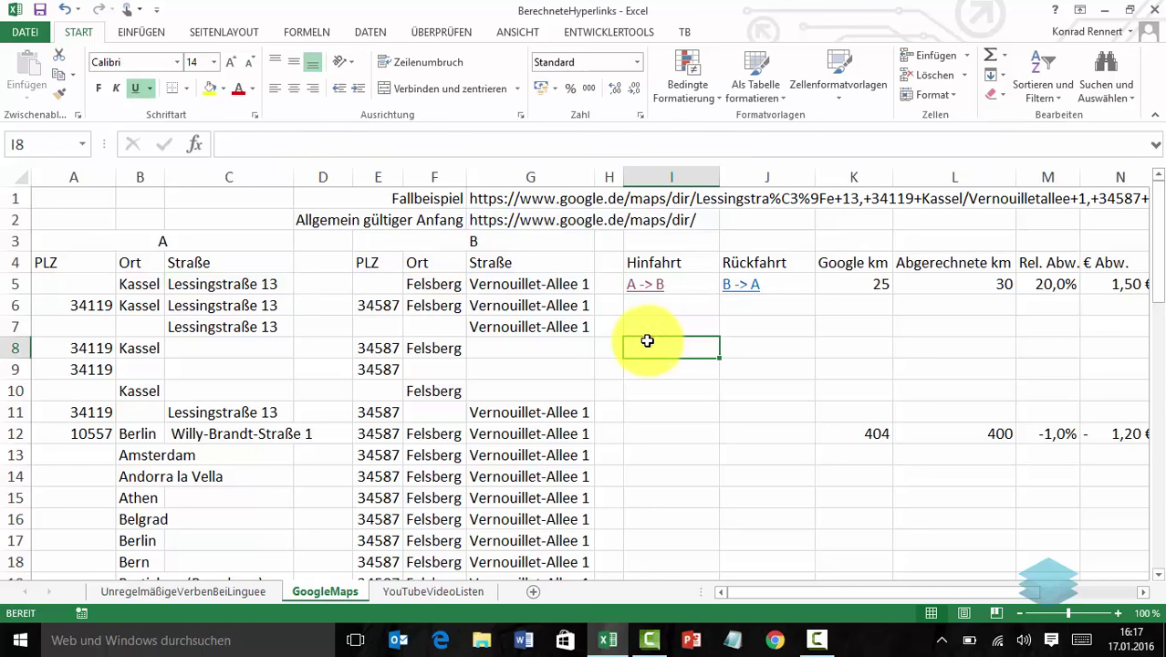
click(654, 289)
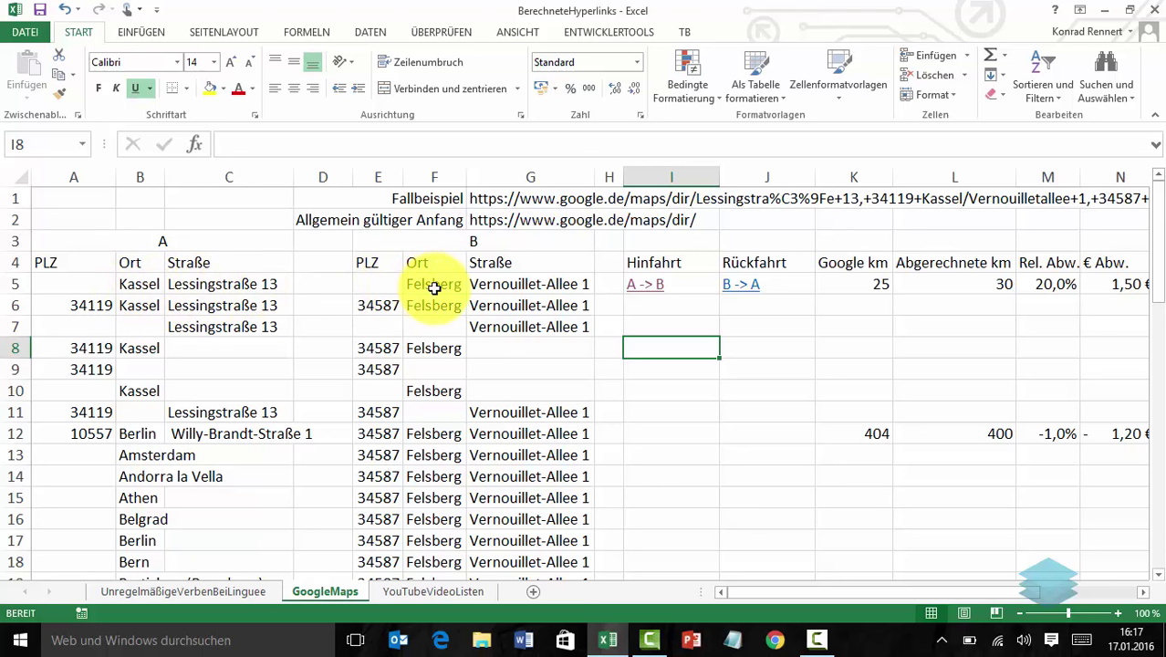
click(642, 290)
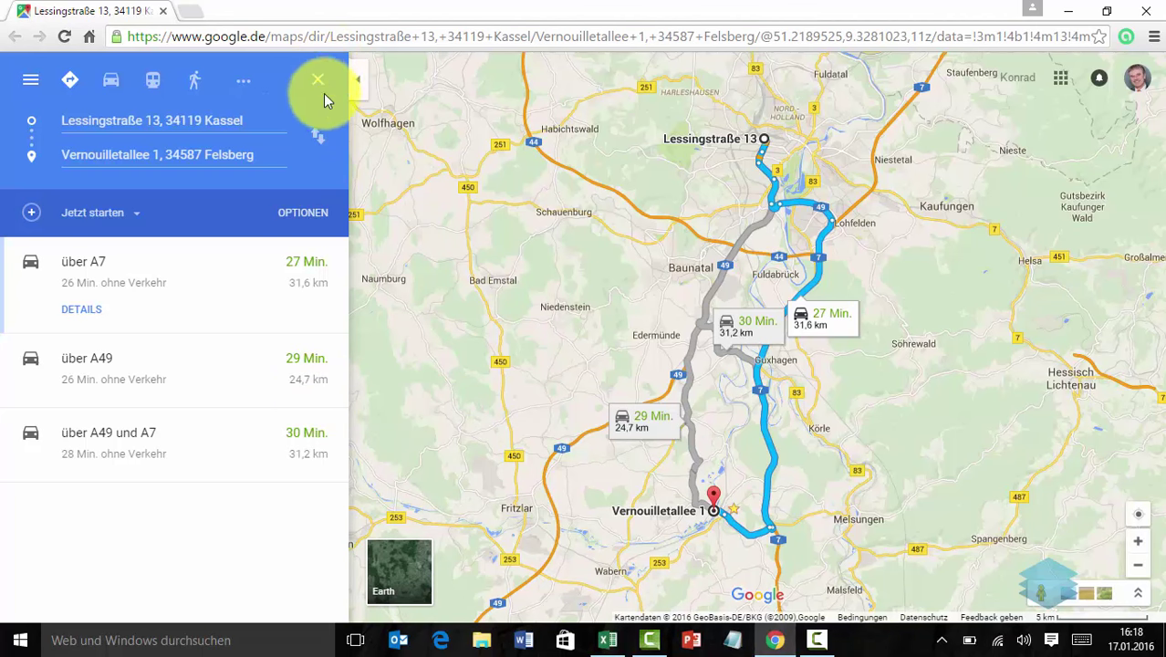
- Swap start and destination to compare the route both ways (31,6 km vs 32,5 km), then close the browser
click(321, 140)
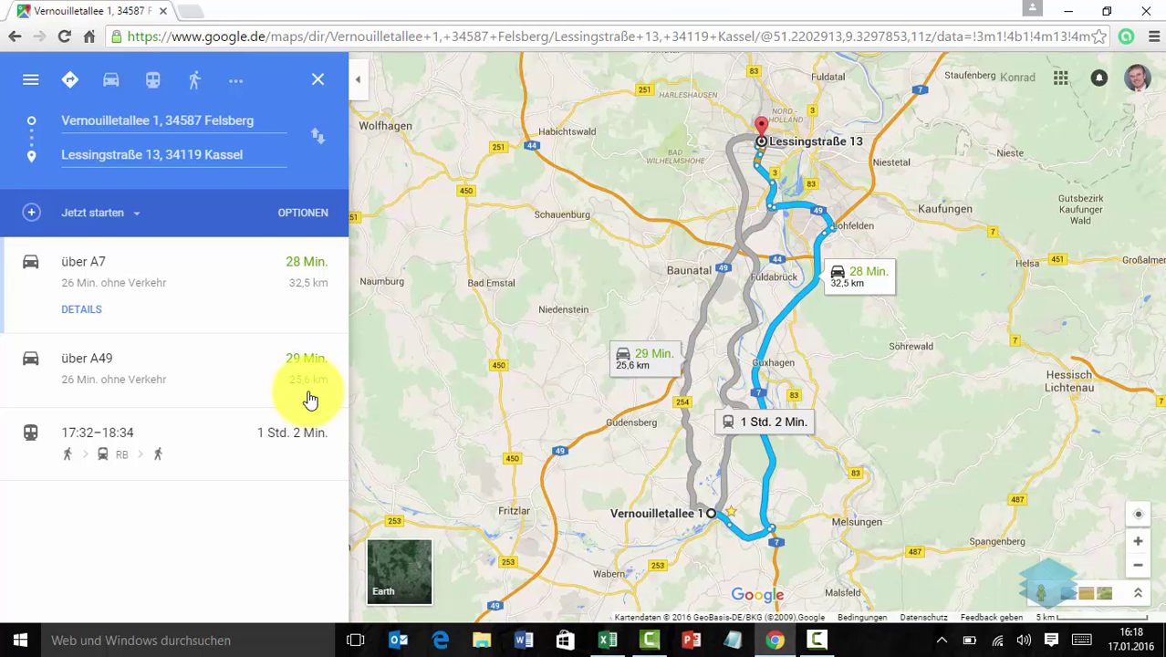
click(318, 137)
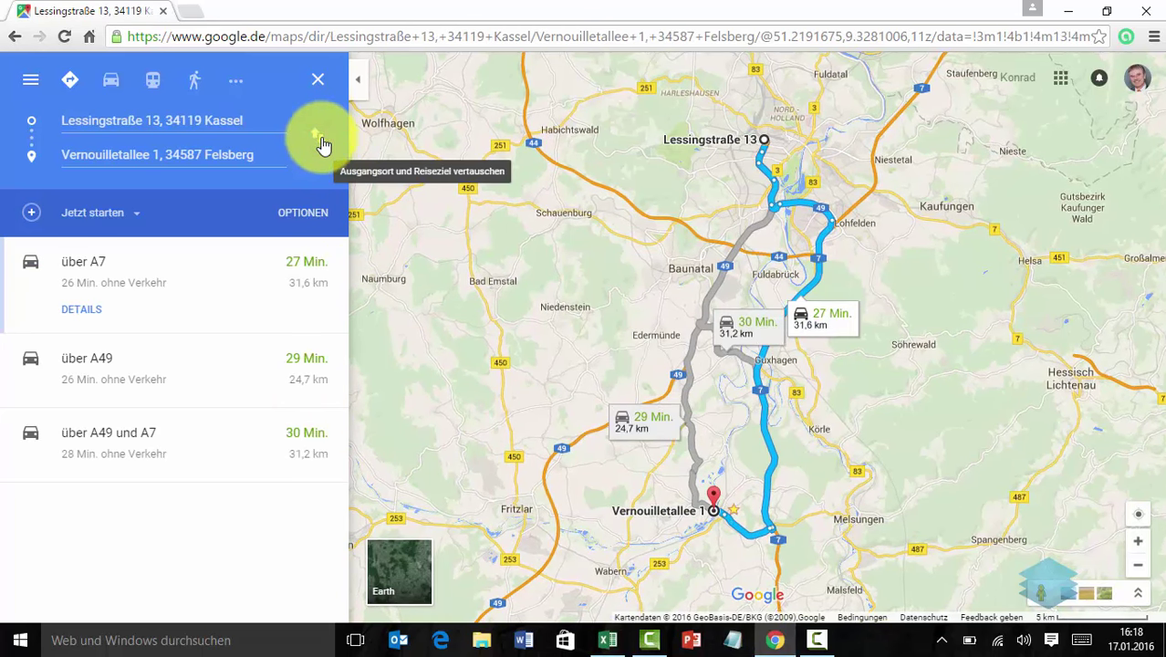
click(320, 144)
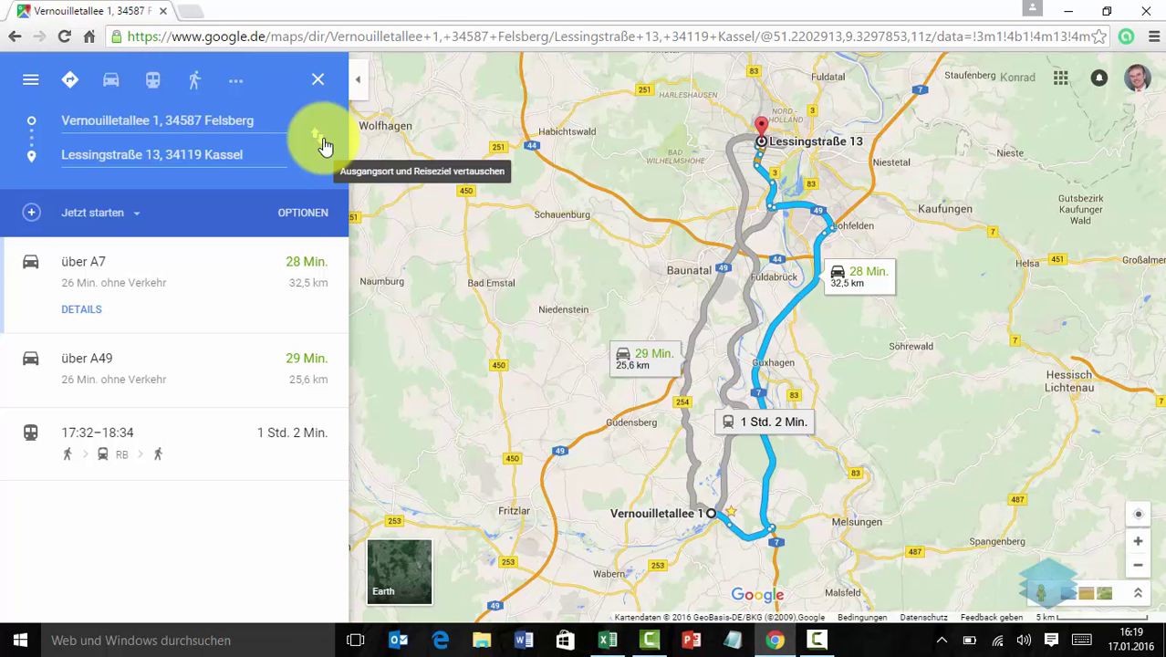
click(1151, 13)
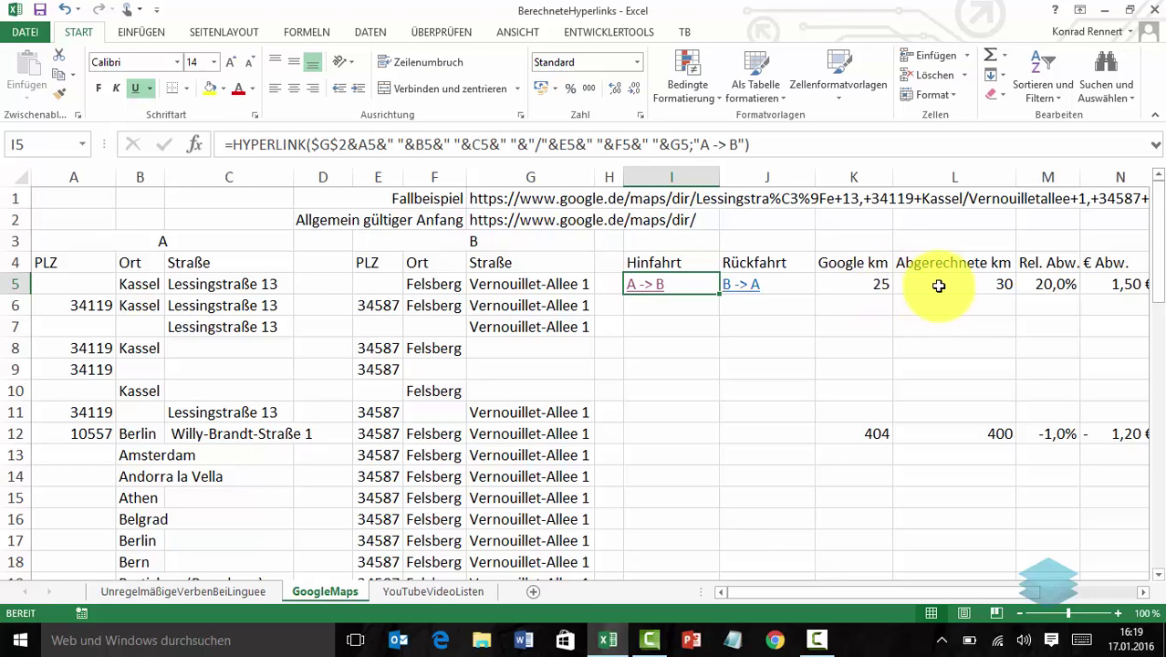
- Change the billed km in L5 from 30 to 34, then reopen I5's A -> B route link
click(948, 283)
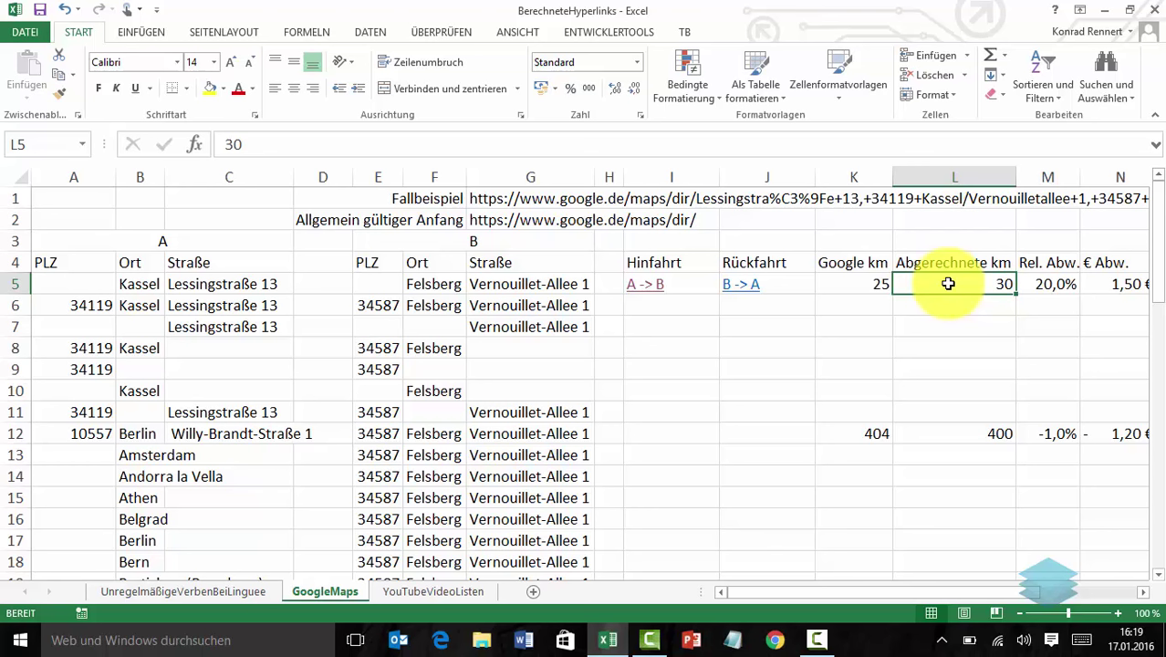
text(34)
key(Return)
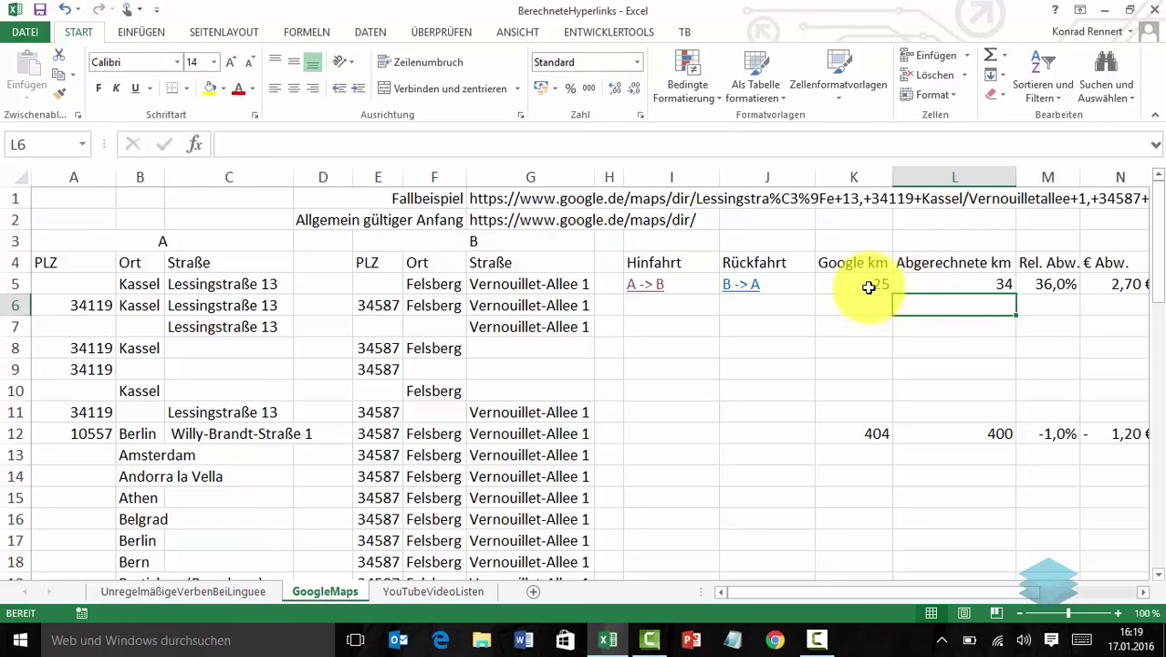
click(669, 308)
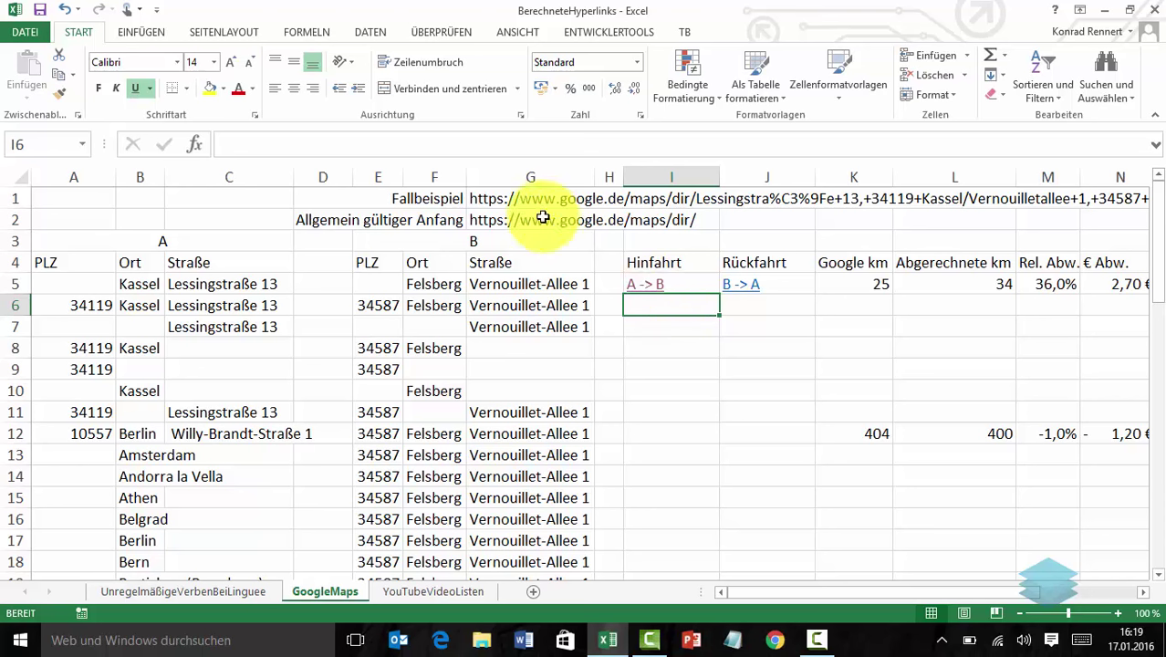
click(641, 282)
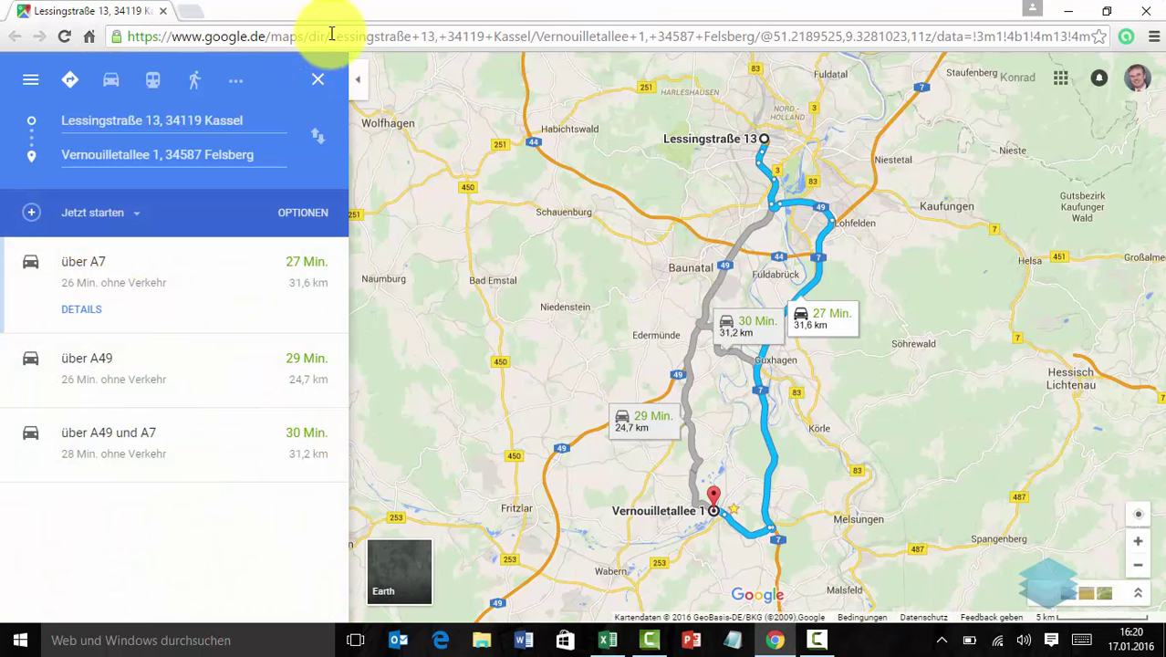
- Examine the route URL's parts: directions base, start address, destination and map coordinates, then close the browser
drag(329, 36, 128, 37)
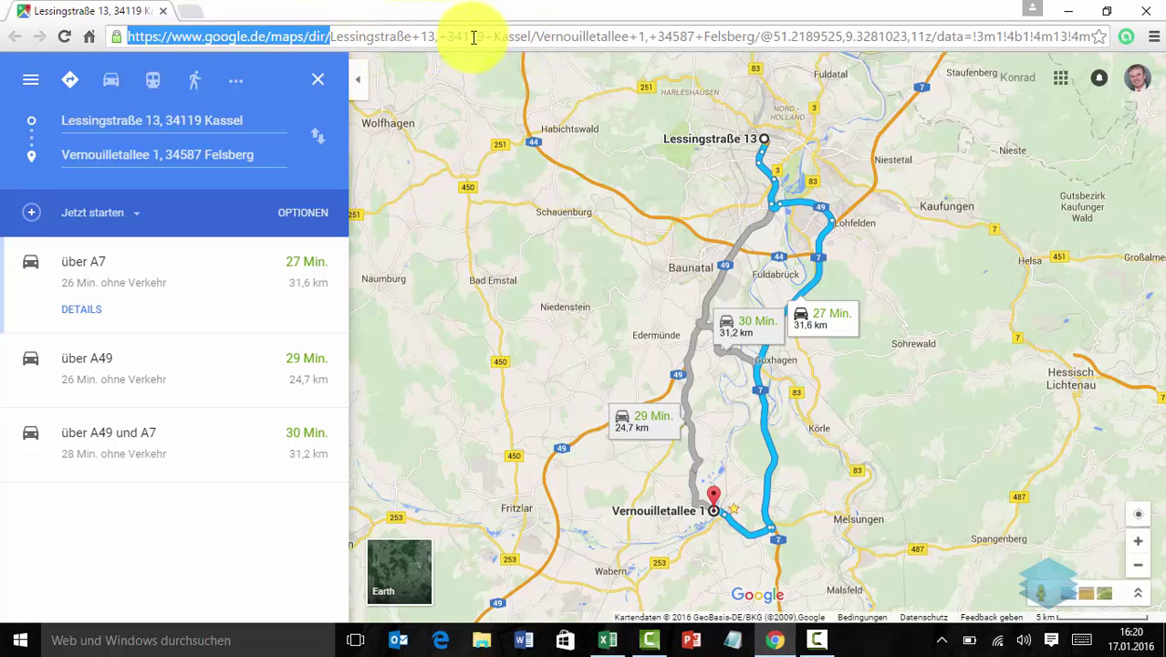
drag(332, 37, 535, 37)
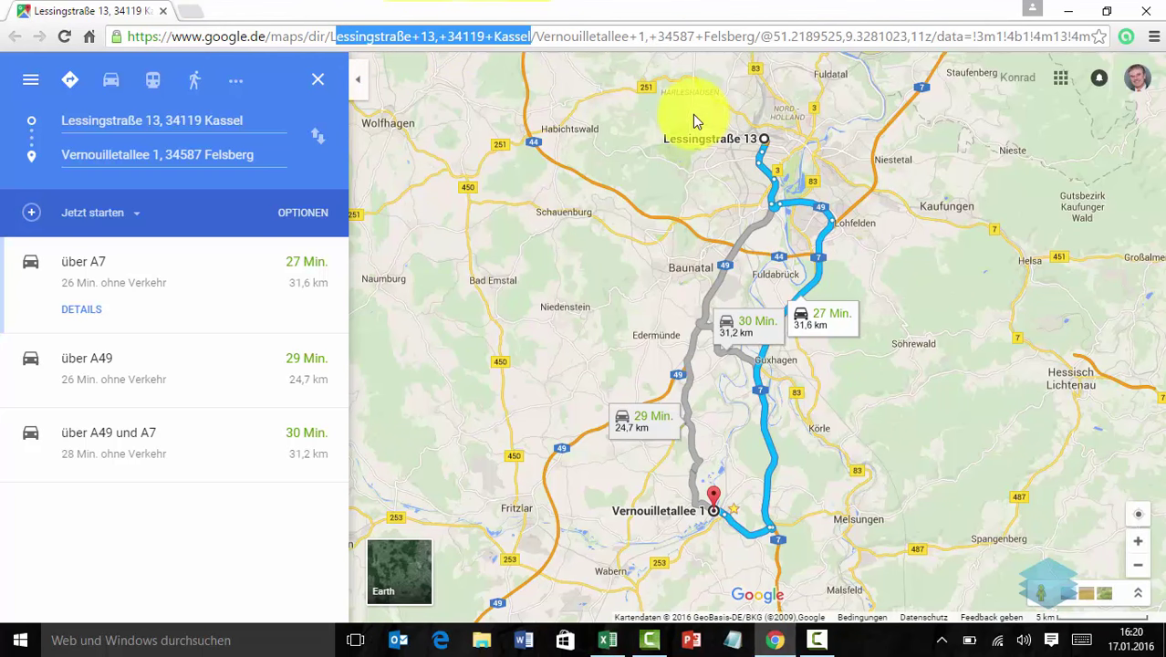
click(539, 36)
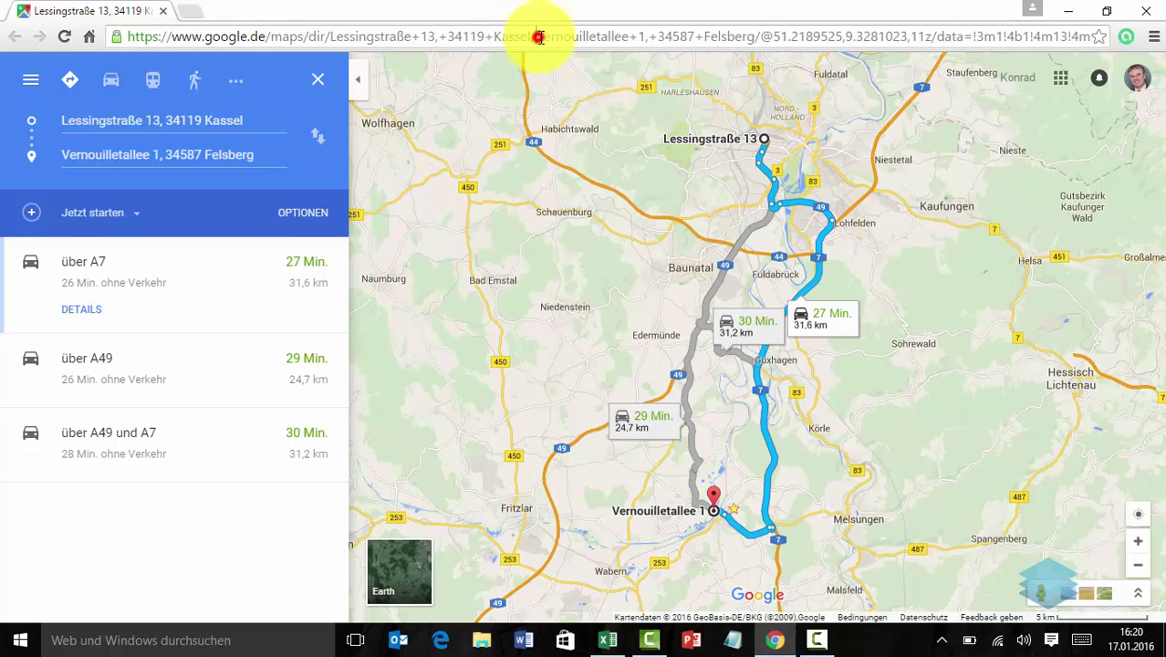
drag(539, 36, 756, 34)
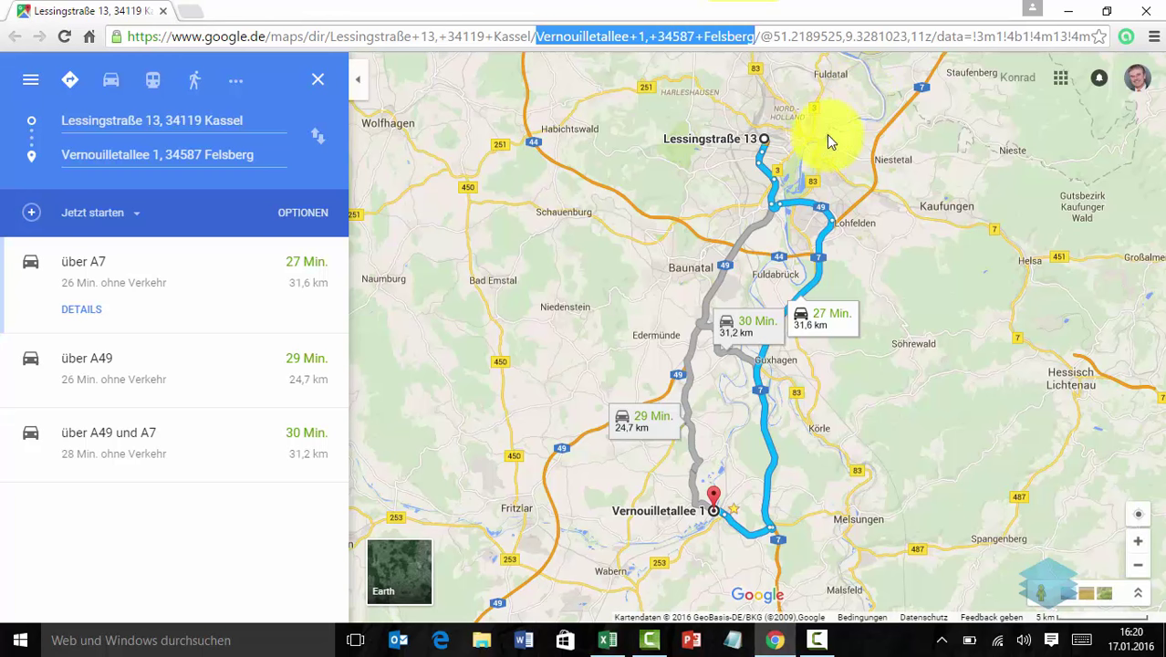
drag(773, 36, 927, 33)
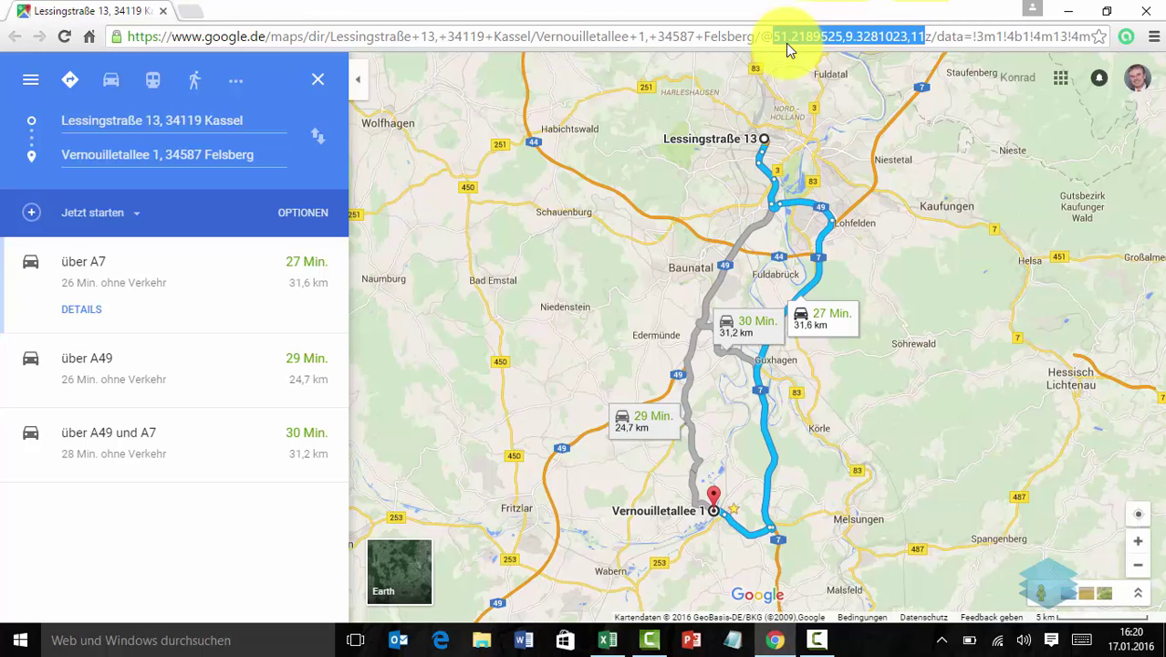
click(855, 36)
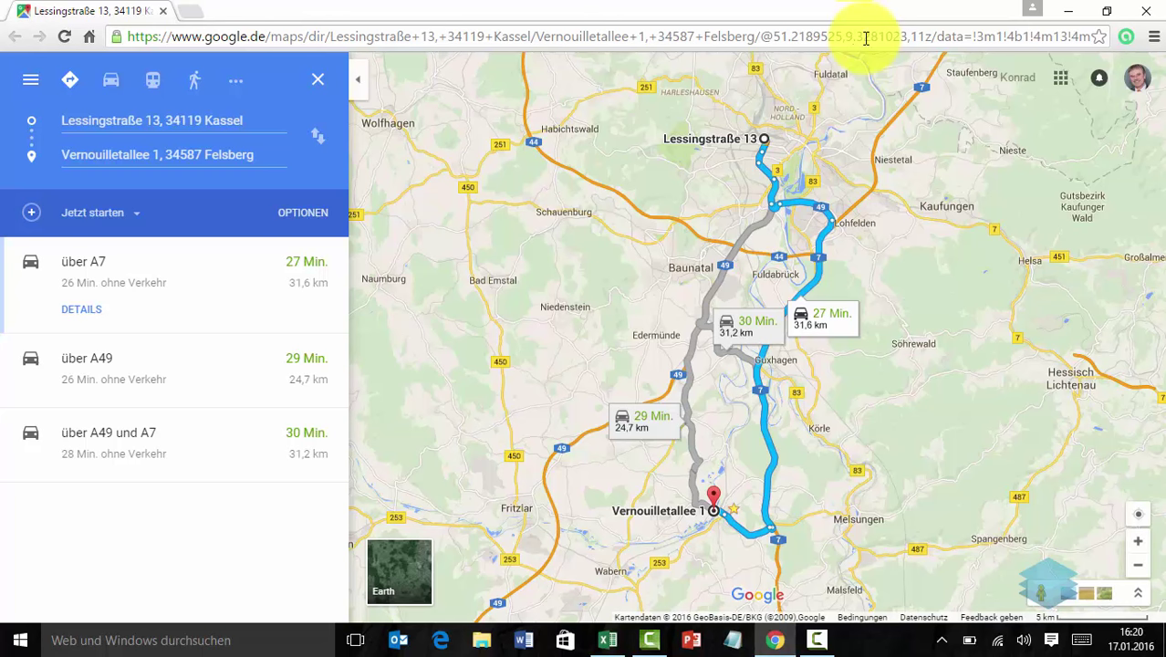
double_click(319, 37)
drag(273, 34, 123, 36)
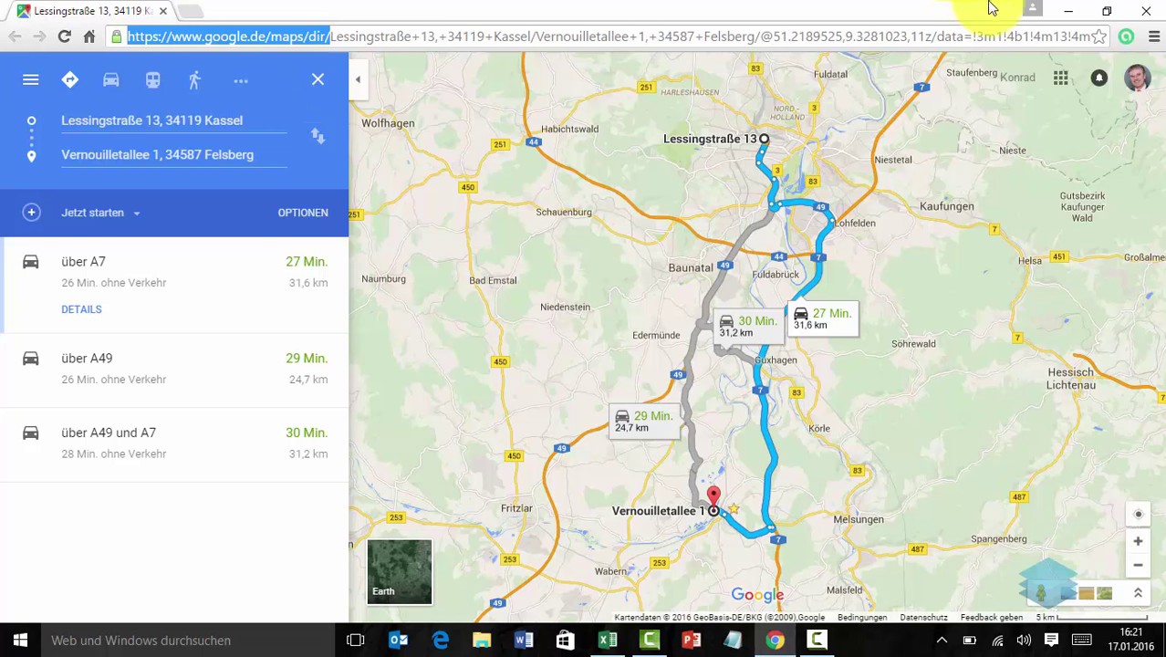
click(1146, 11)
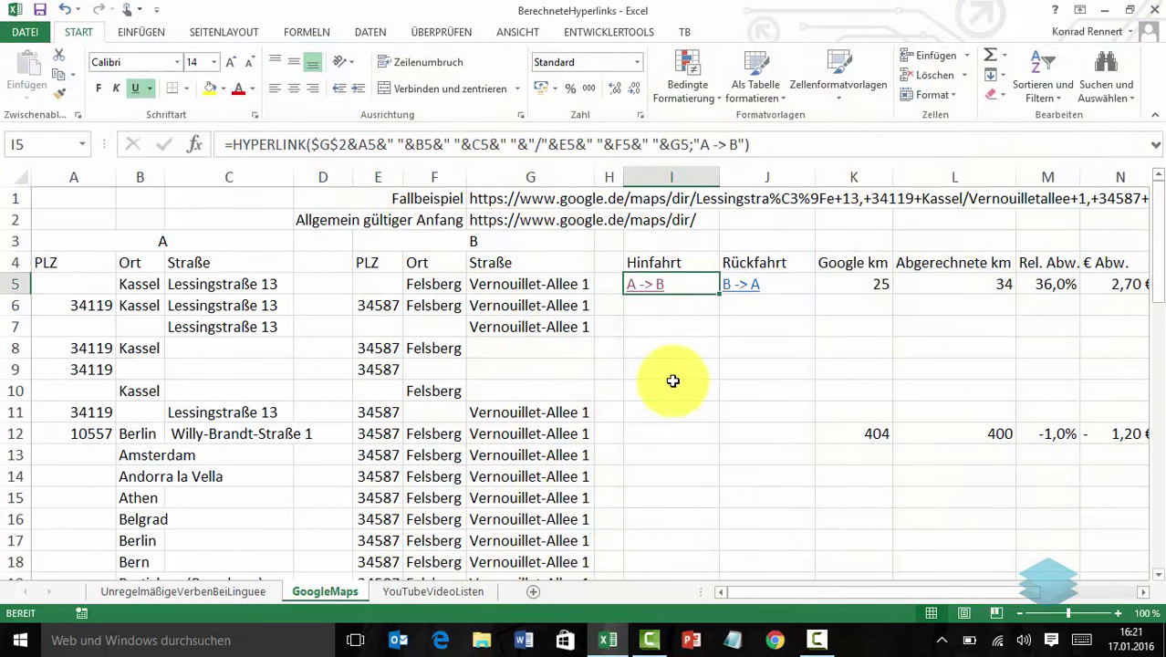
- Start a HYPERLINK formula in I6 using the absolute base address $G$2
click(651, 307)
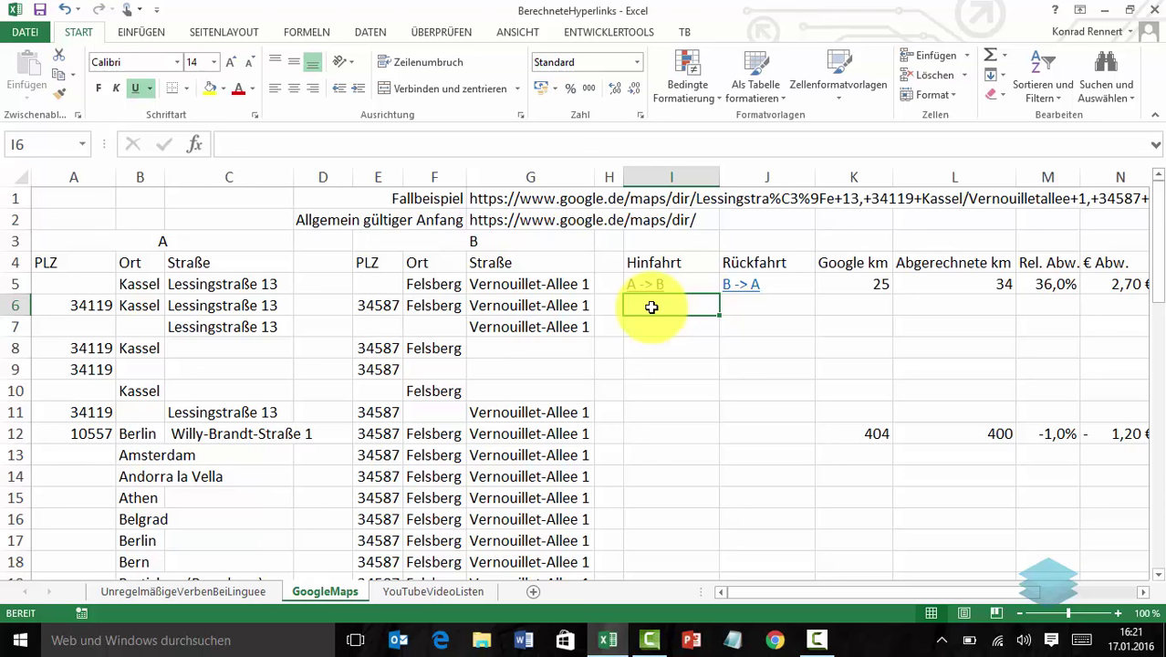
text(=hy)
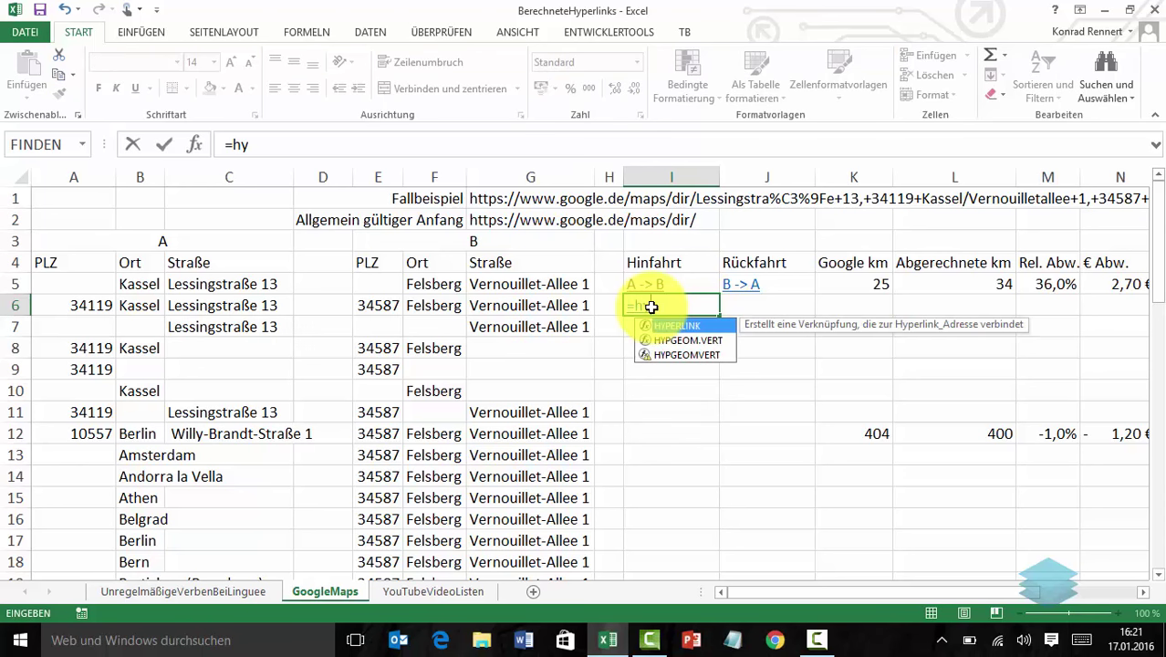
click(692, 327)
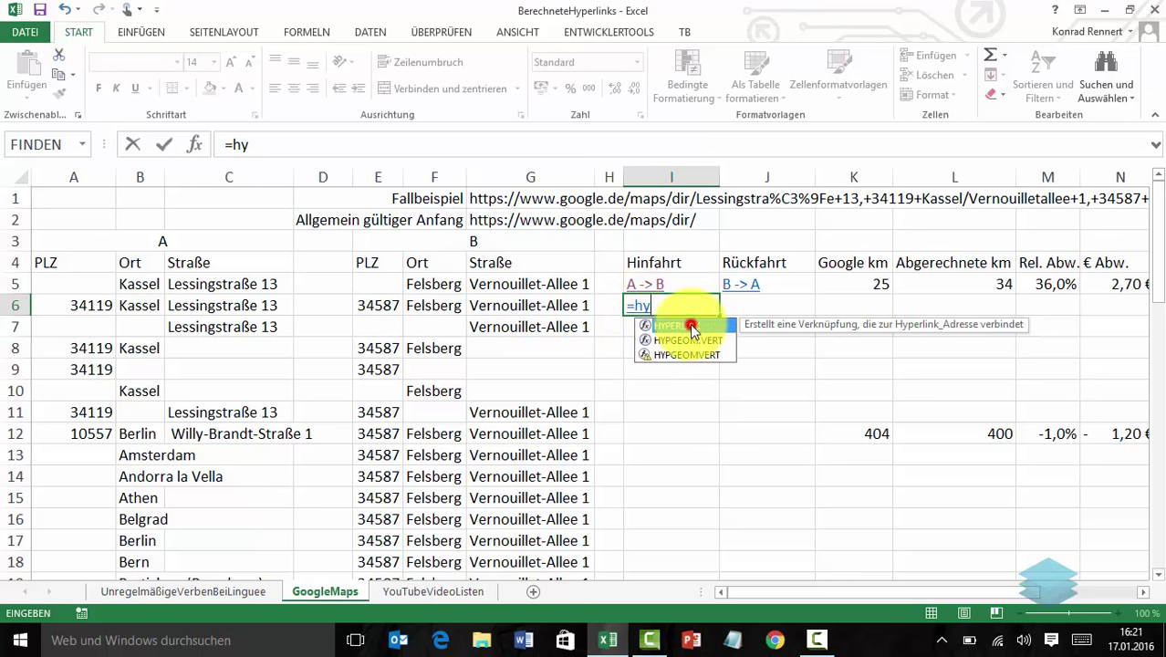
double_click(691, 326)
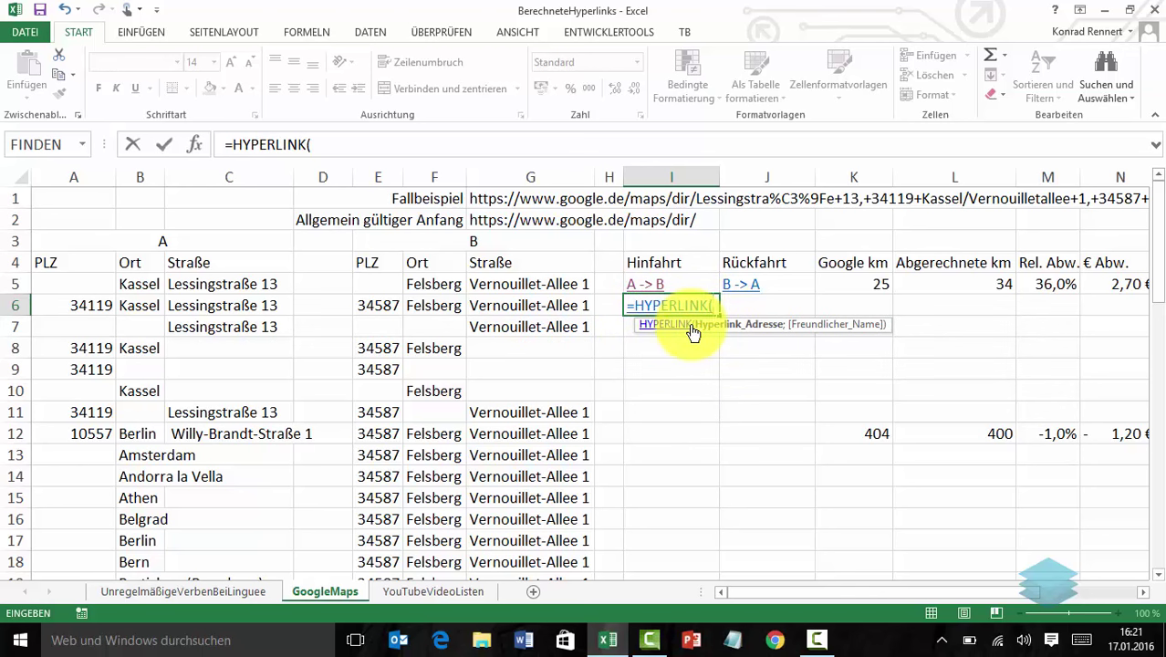
click(491, 221)
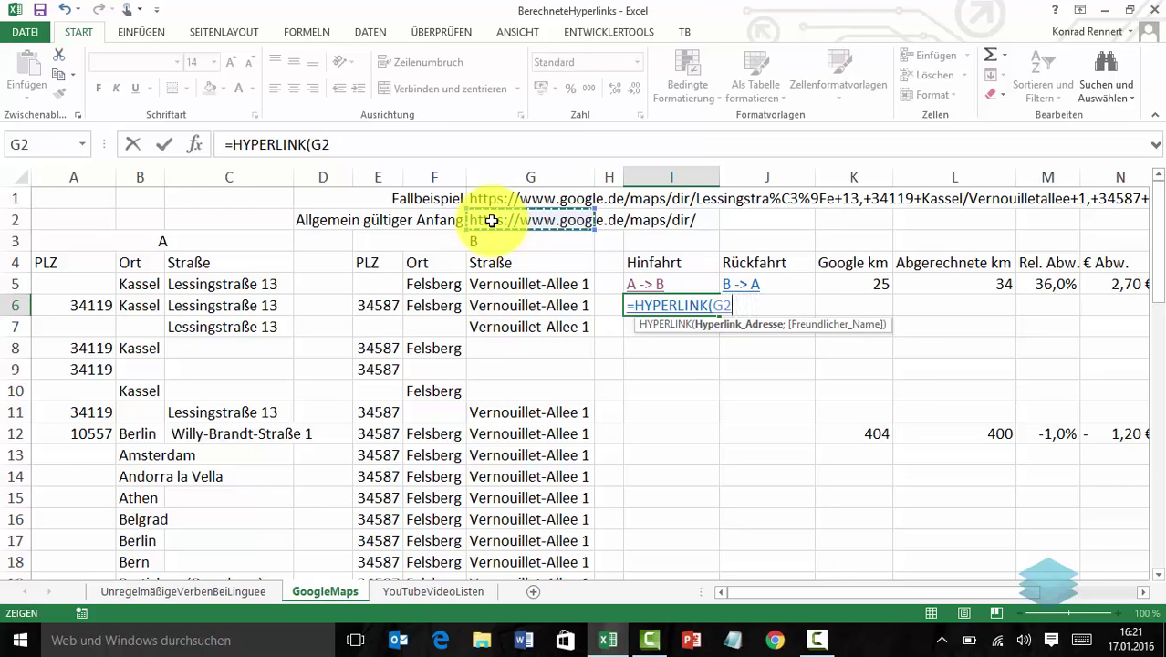
key(F4)
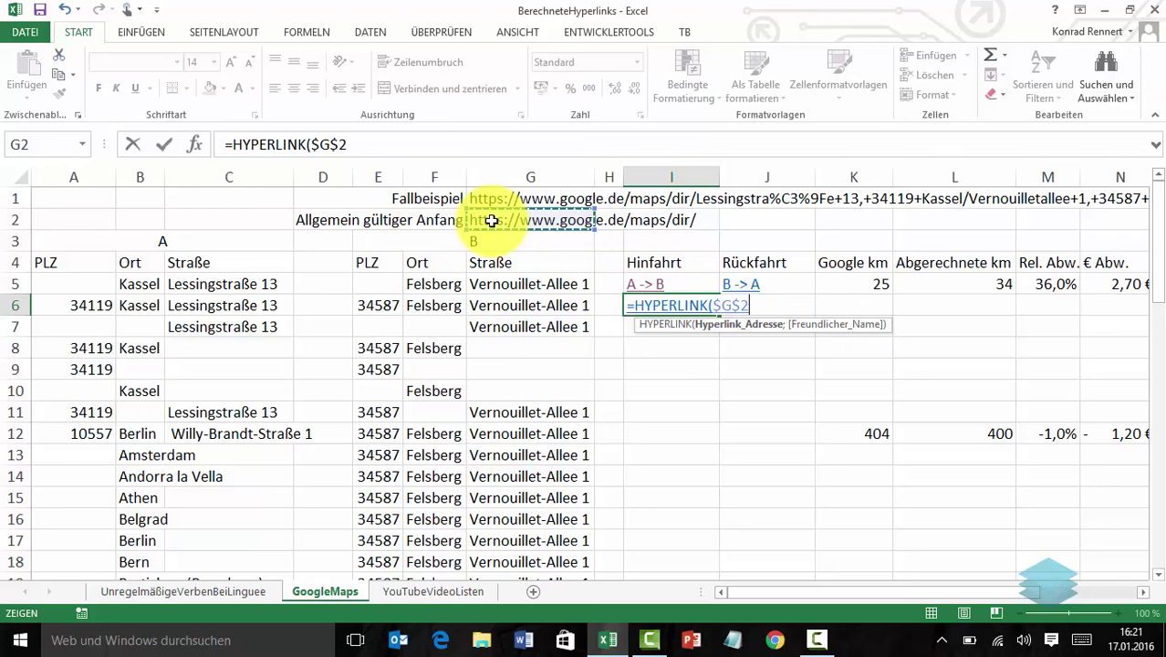
- Append start postcode A6, town B6 and street C6 joined by spaces, then a slash
text(&)
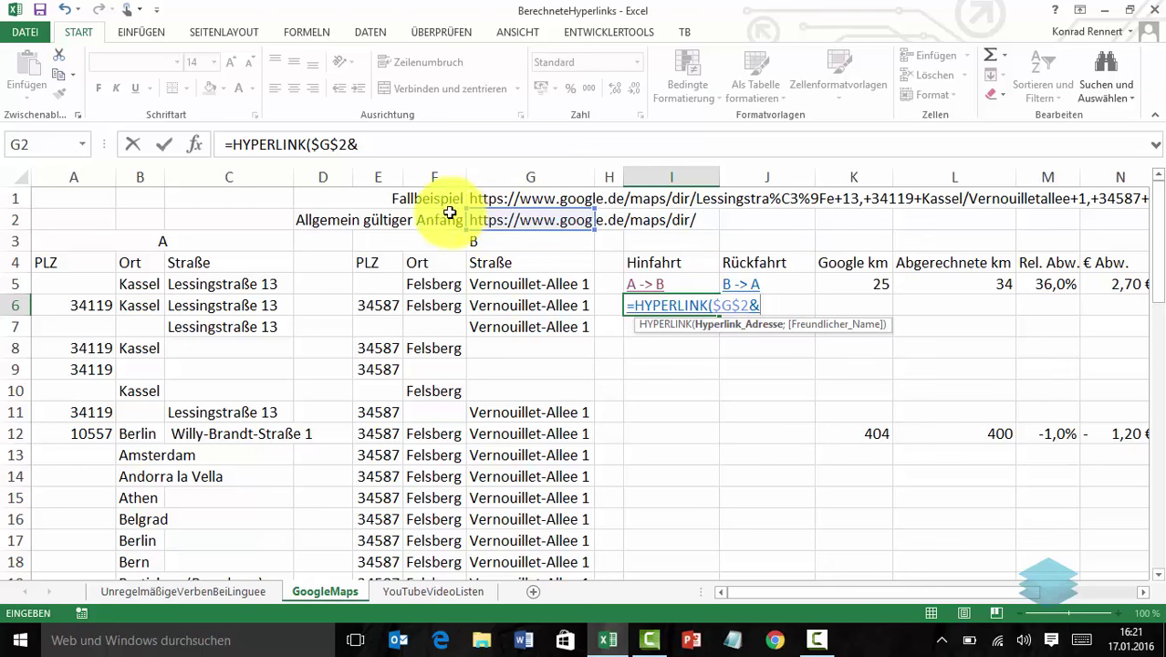
click(84, 307)
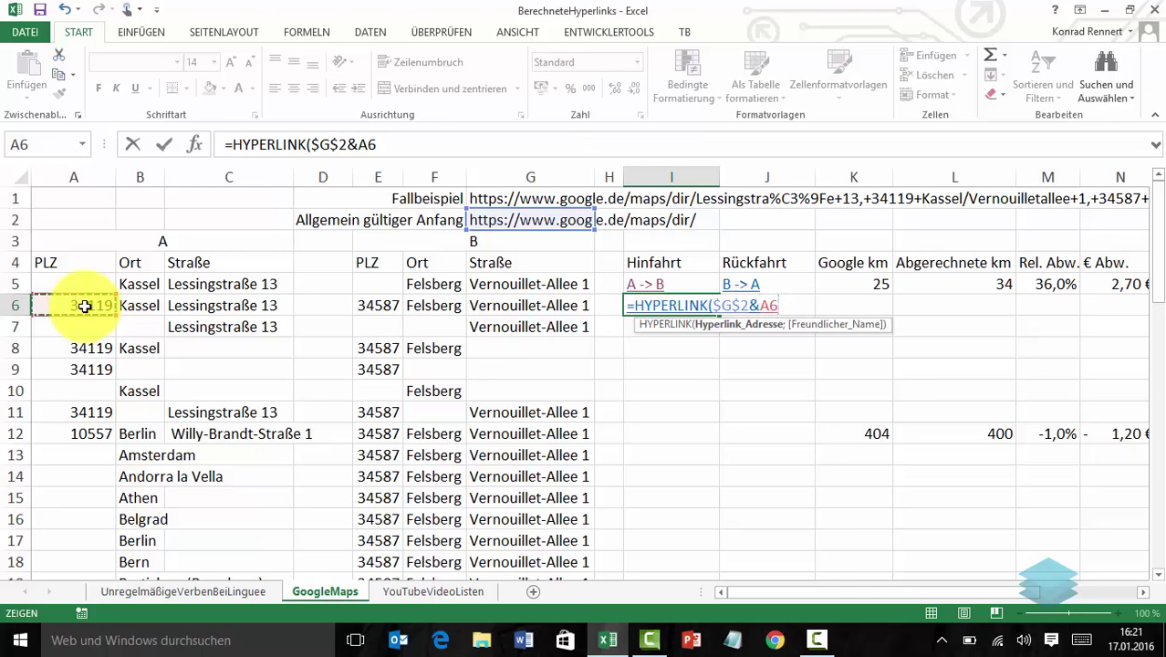
text(&)
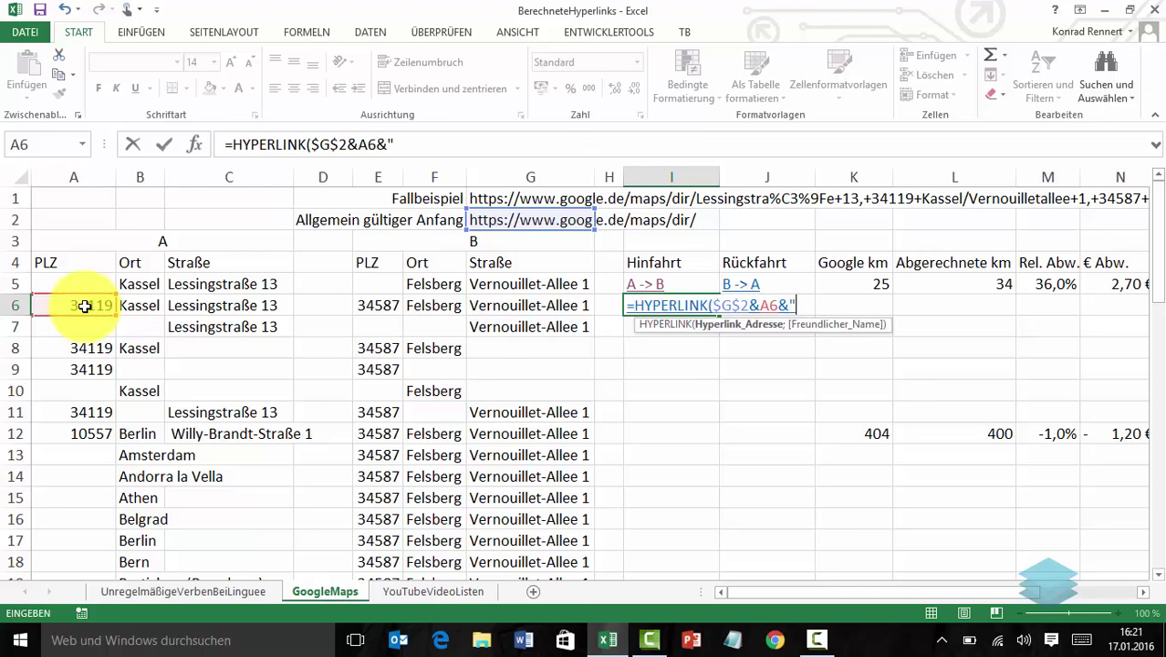
text(")
text( "&)
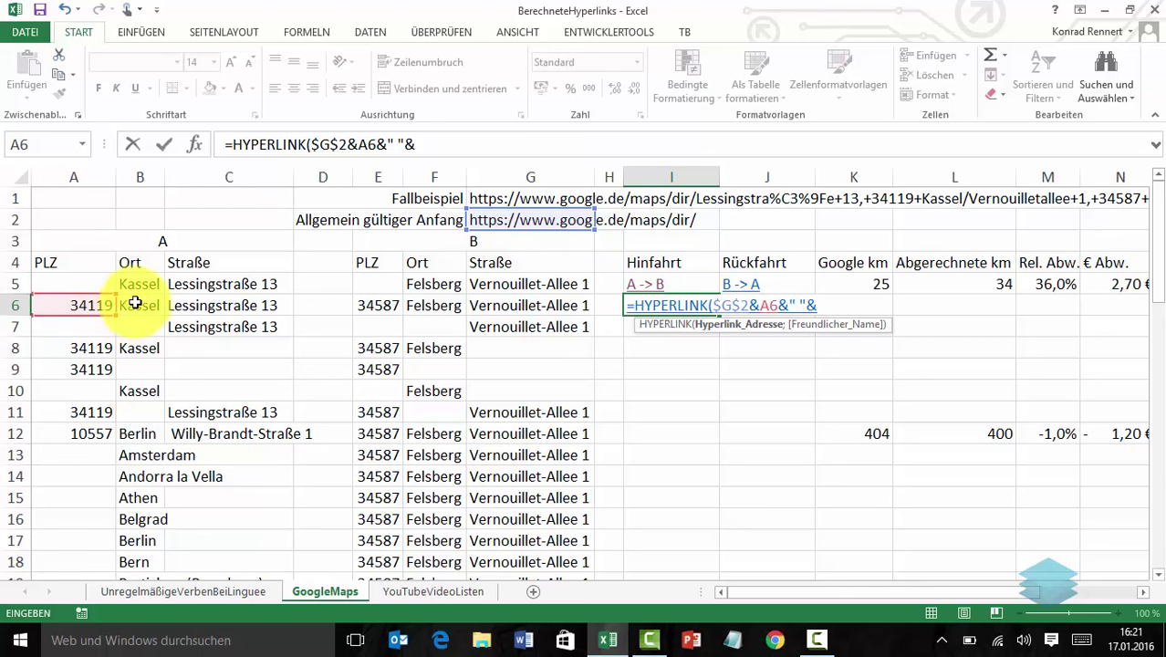
click(136, 305)
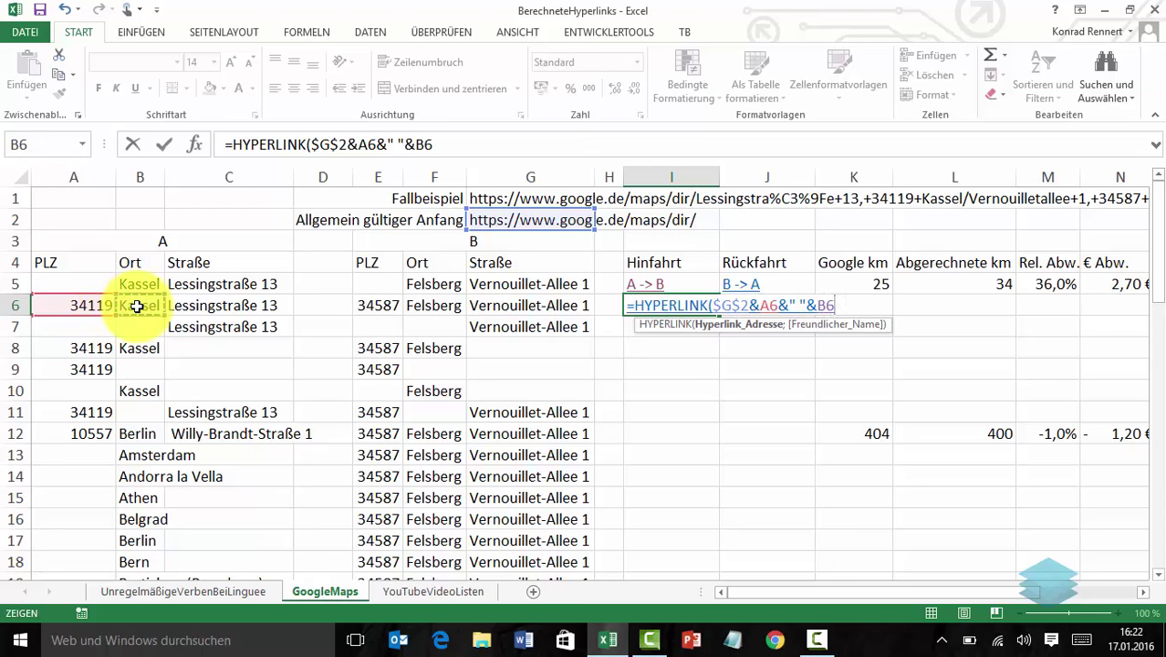
text(&)
text(" ")
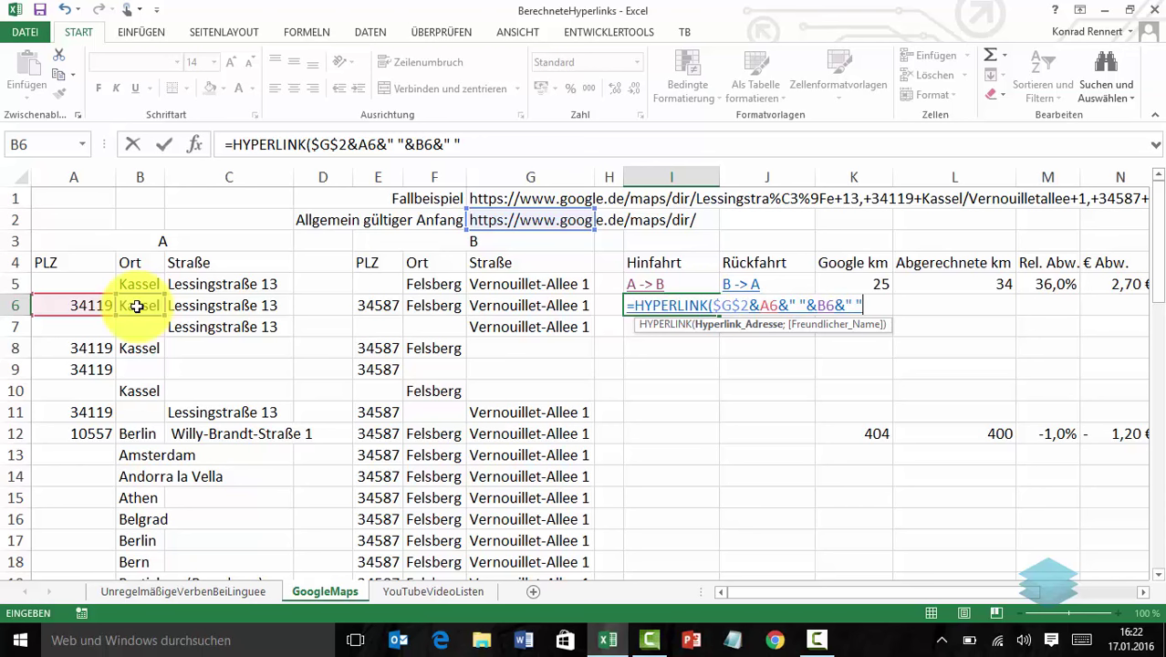
text(&)
click(228, 307)
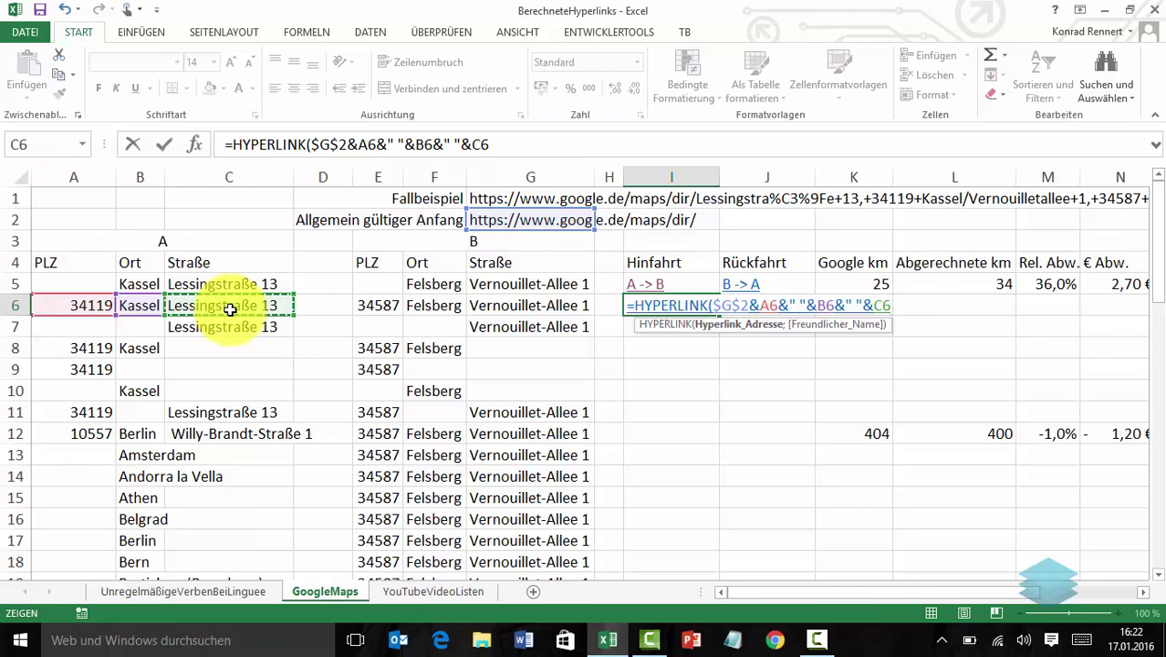
text(&)
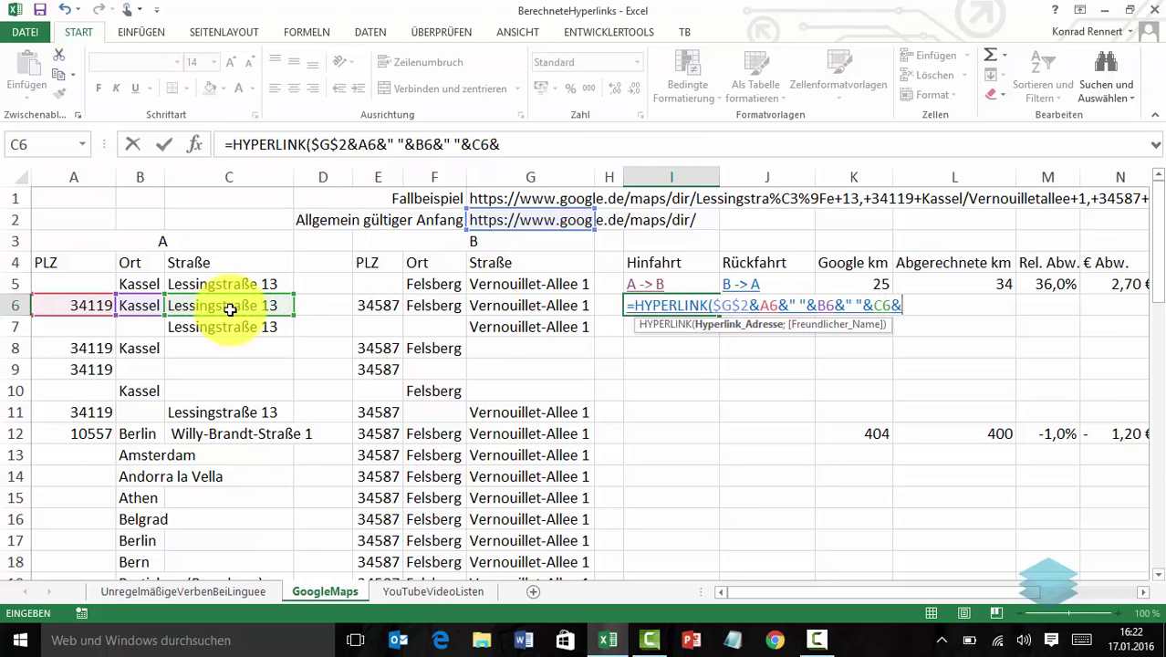
text("/)
text(")
text(&)
- Append destination postcode E6, town F6 and street G6, with link text "A->B", completing I6's formula
click(382, 304)
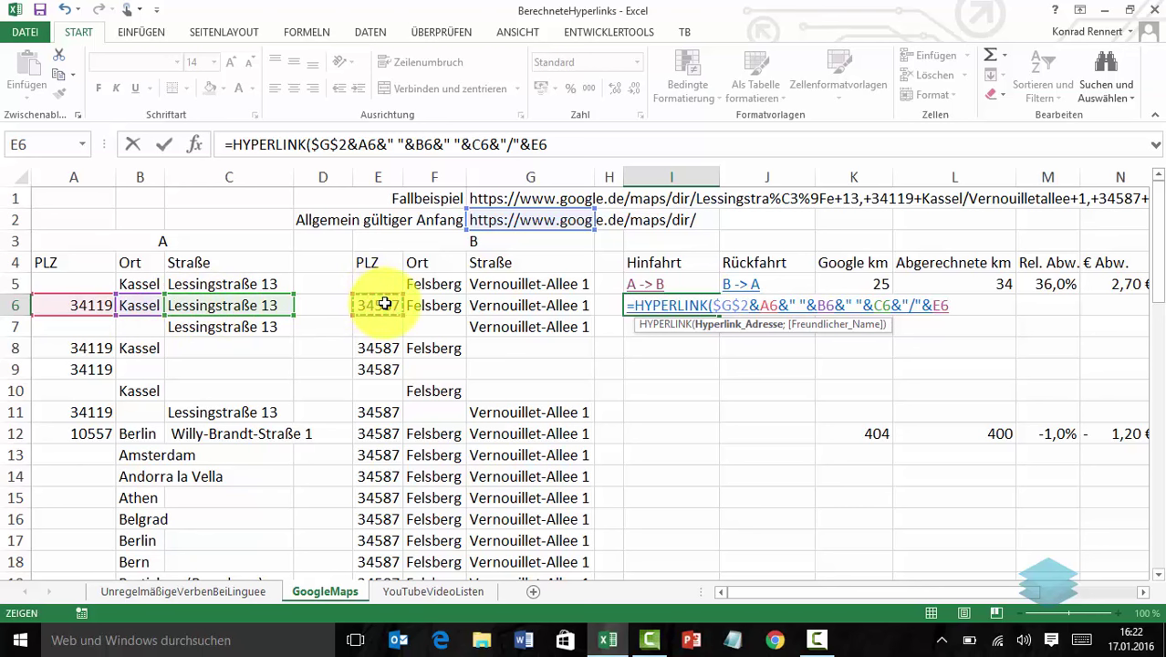
text(&)
text(")
text( ")
text(&)
click(429, 305)
text(&)
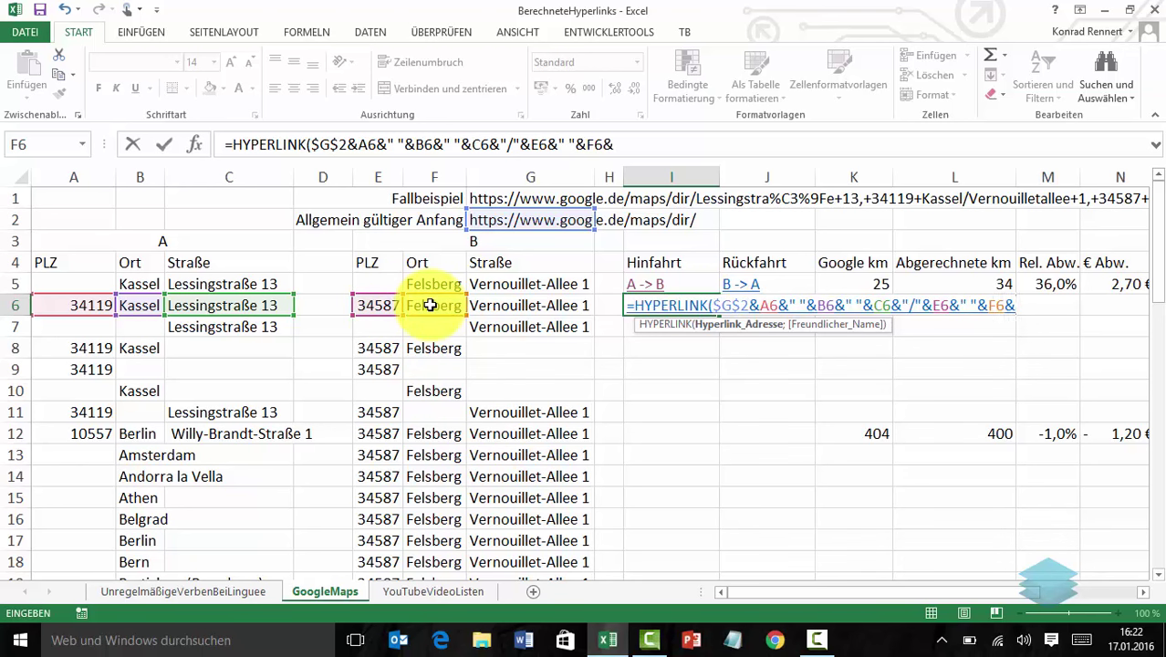
text(" ")
text(&)
click(497, 307)
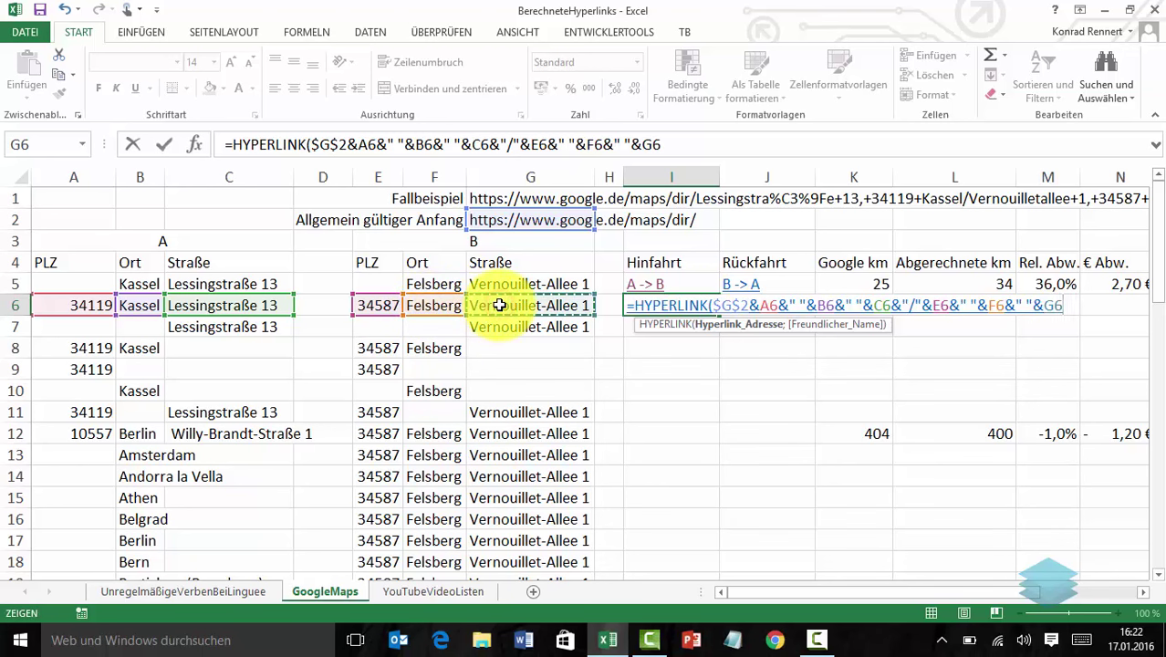
text(;)
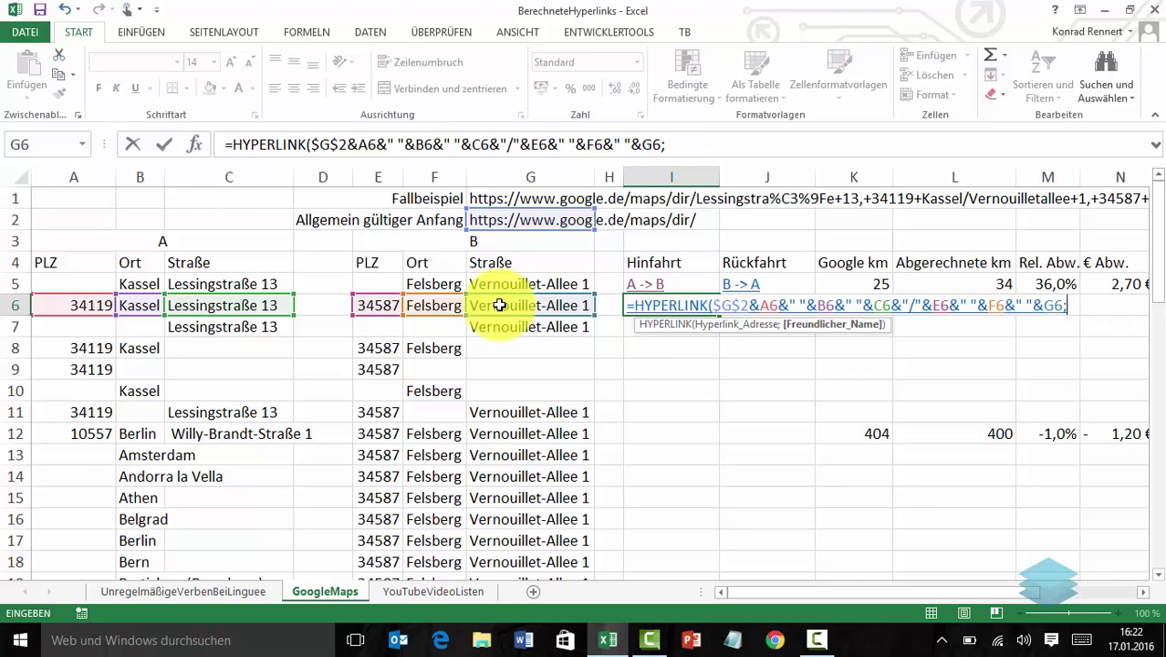
text("A)
text(->)
text(B")
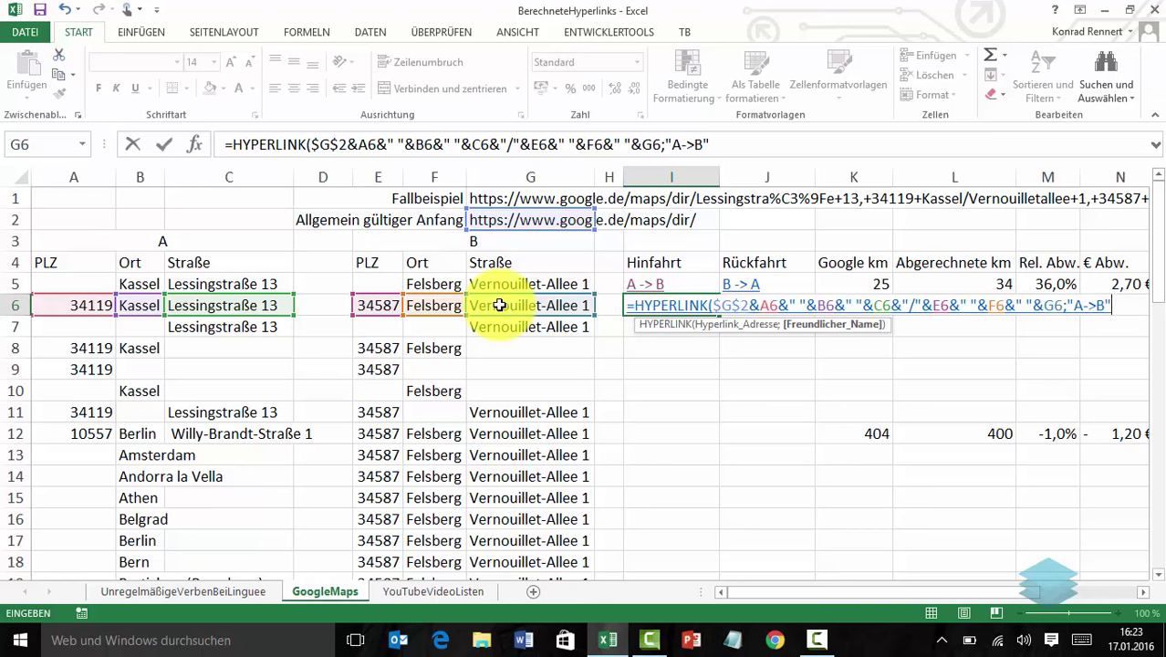
text())
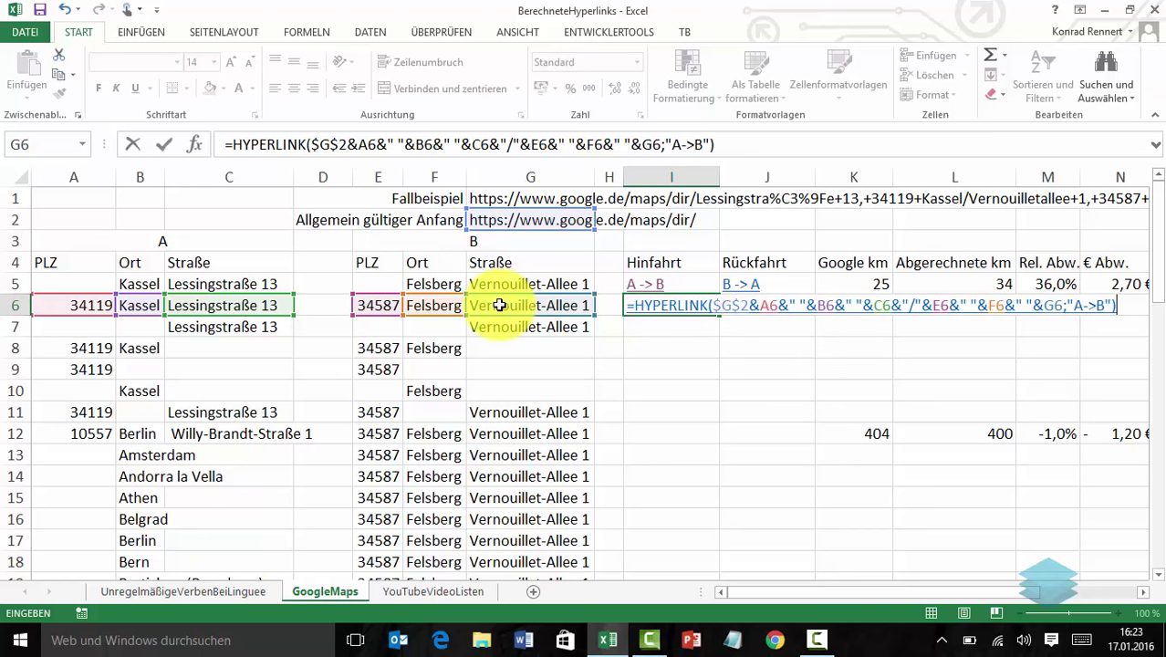
key(Return)
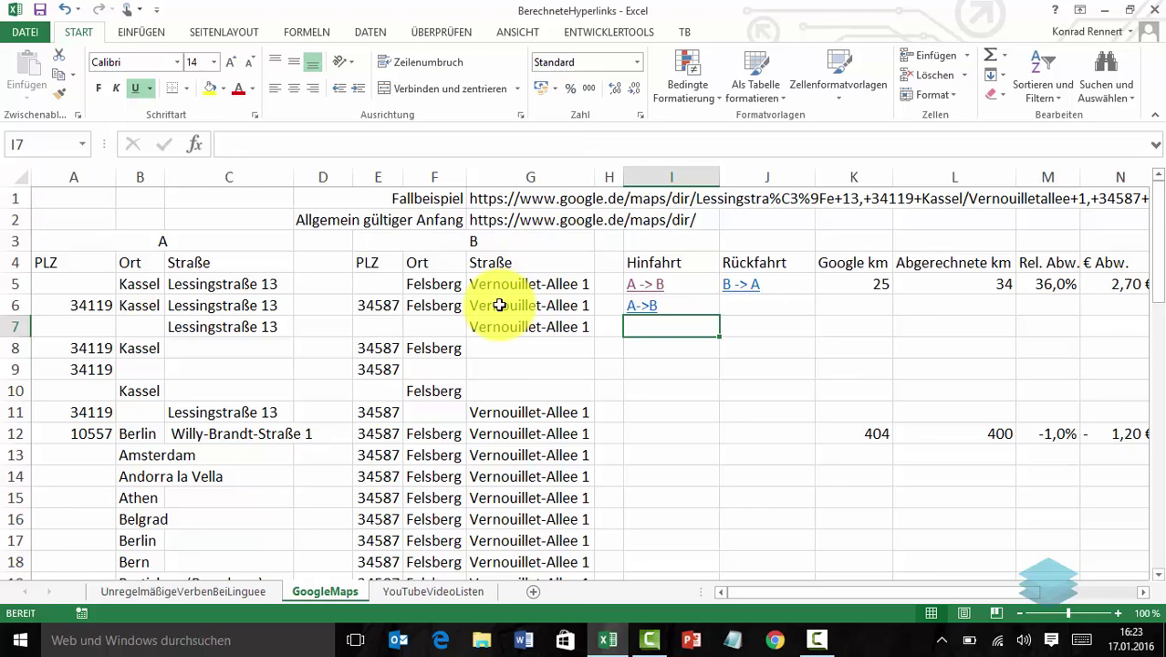
- Fill I6's route-link formula down to I13 and select the Berlin row's link cell
click(676, 306)
drag(718, 315, 705, 460)
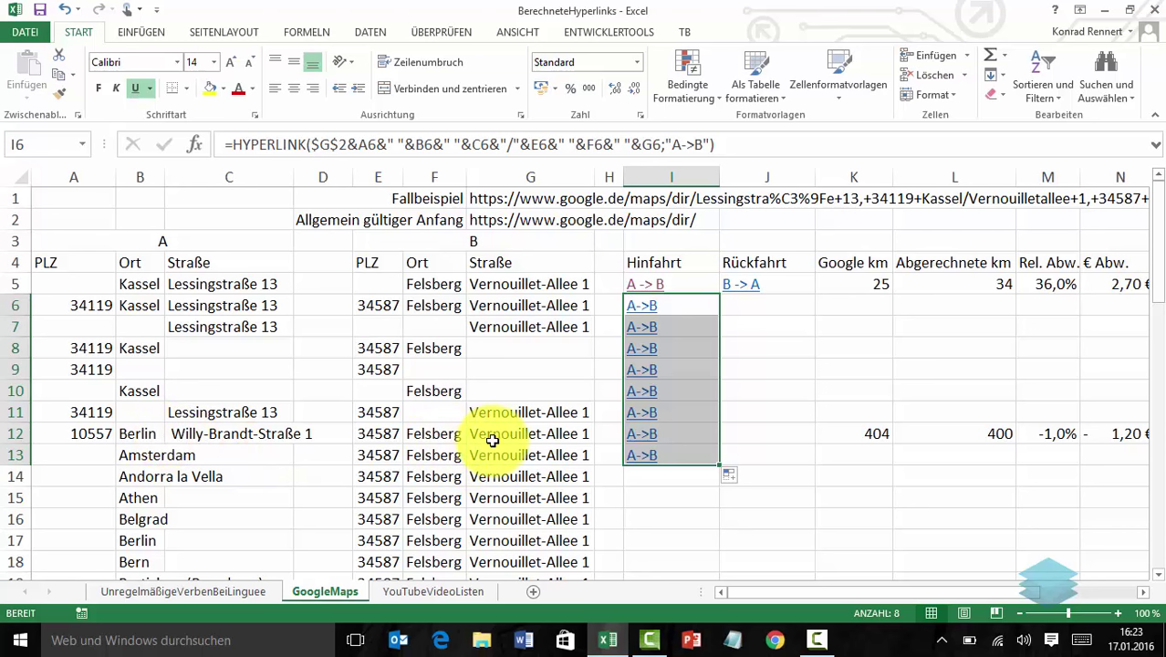
click(675, 430)
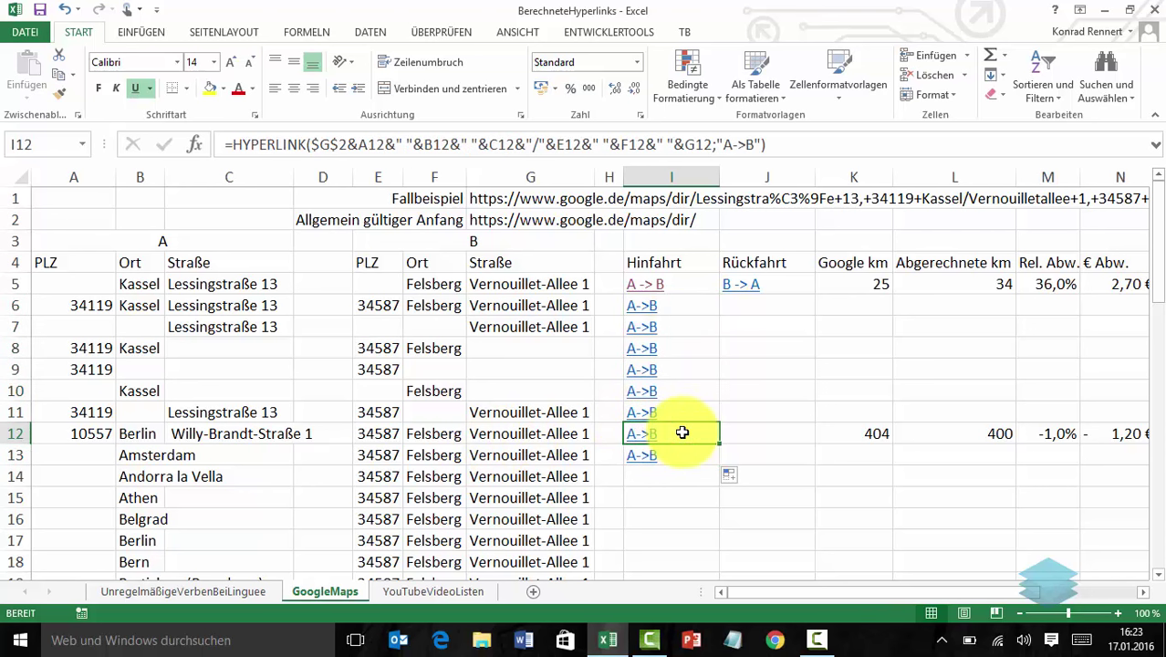
click(644, 438)
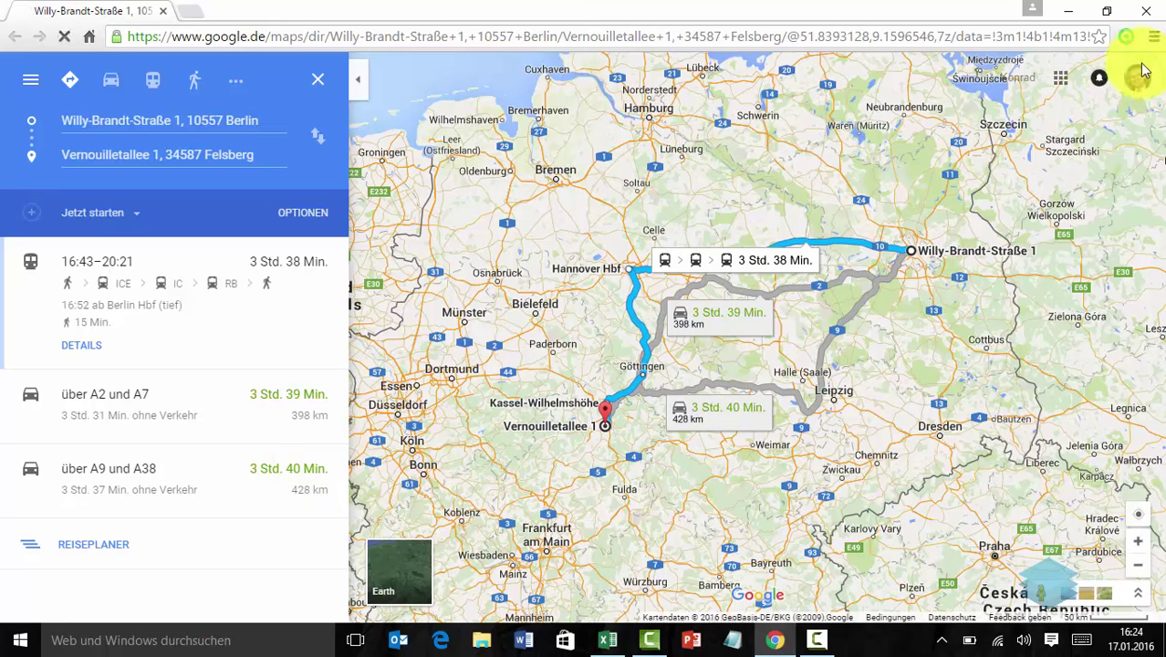
click(1147, 12)
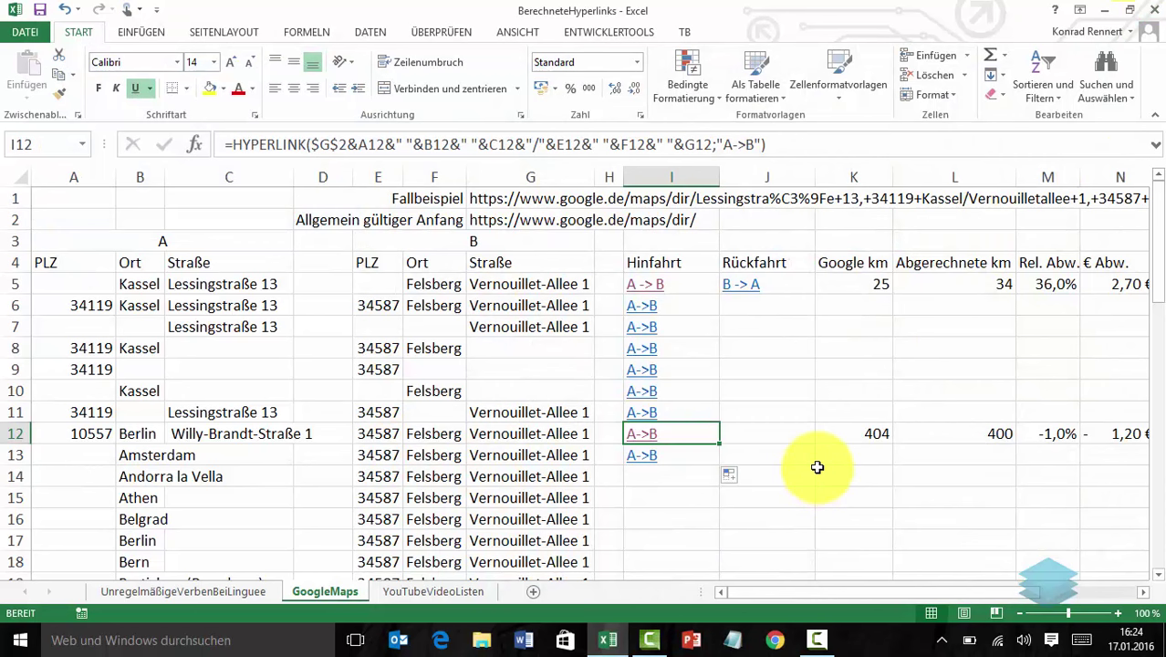
- Correct the Berlin row's Google km in K12 to 398 and check the 400 billed km in L12
click(879, 436)
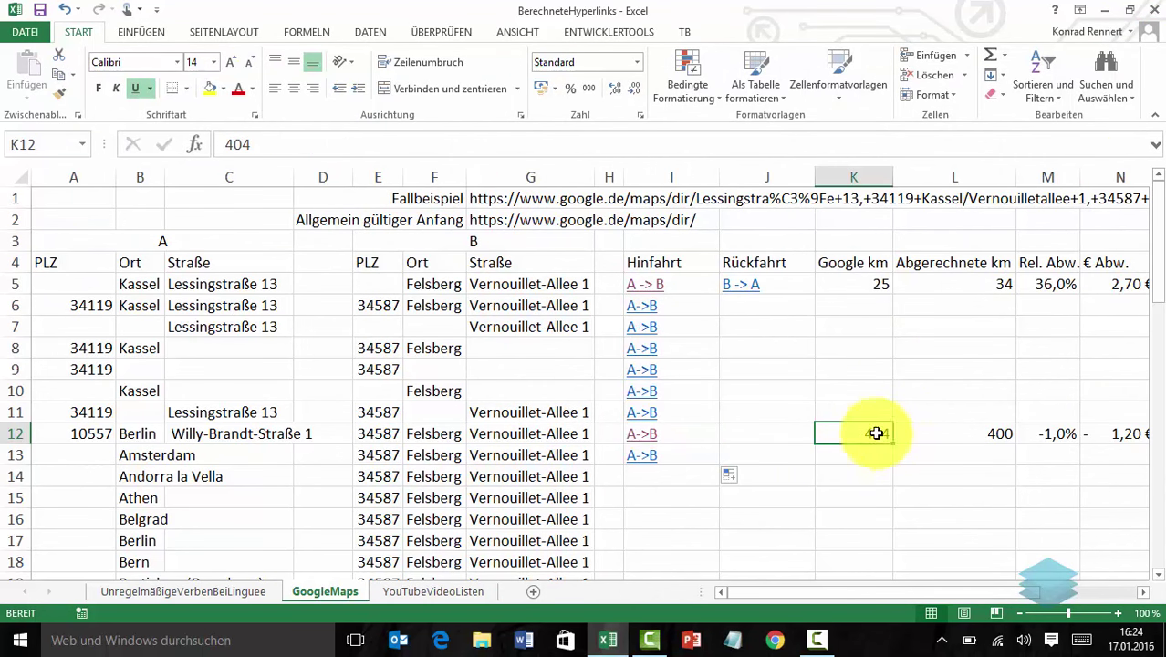
text(3)
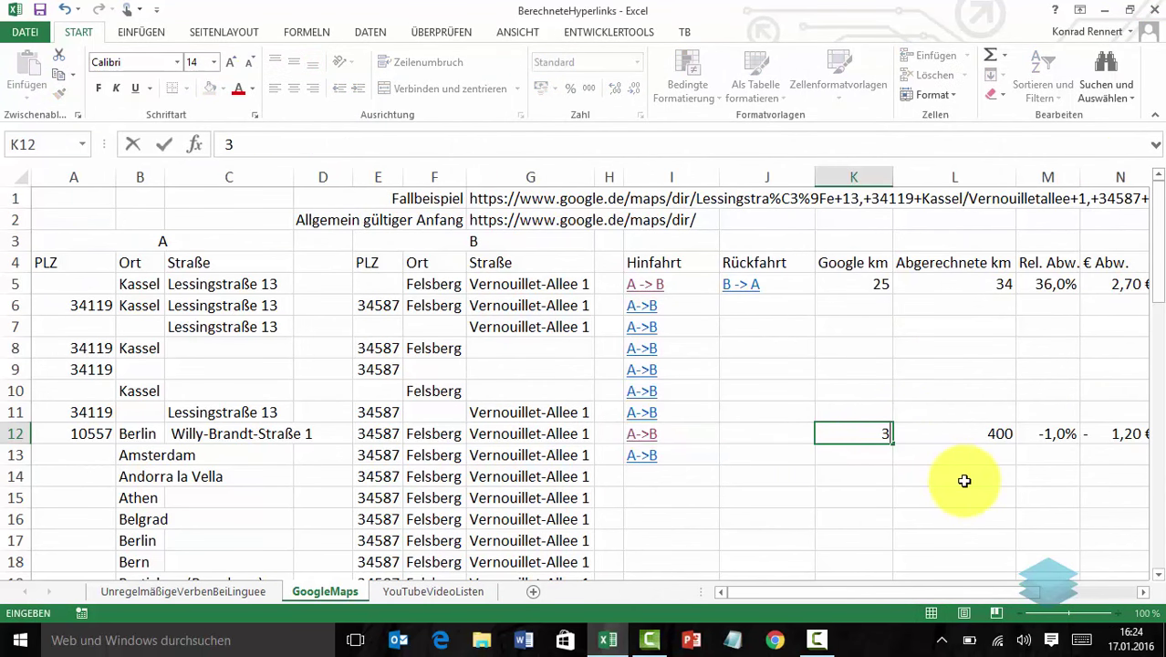
text(98)
key(Return)
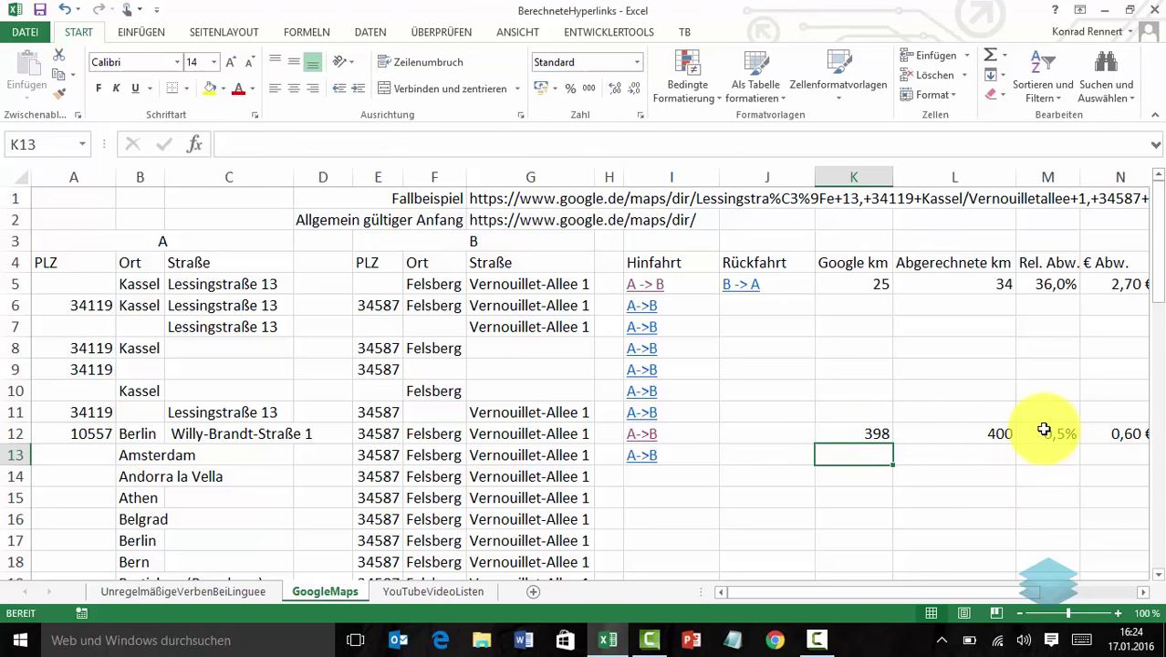
click(974, 435)
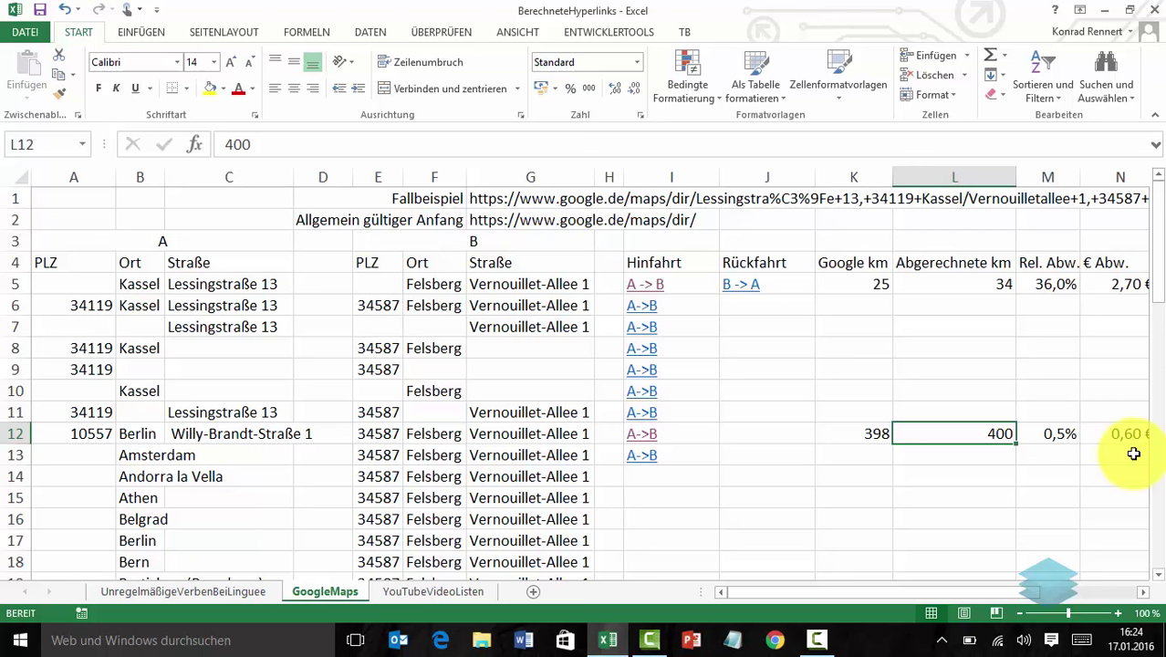
key(Left)
key(Left)
key(Left)
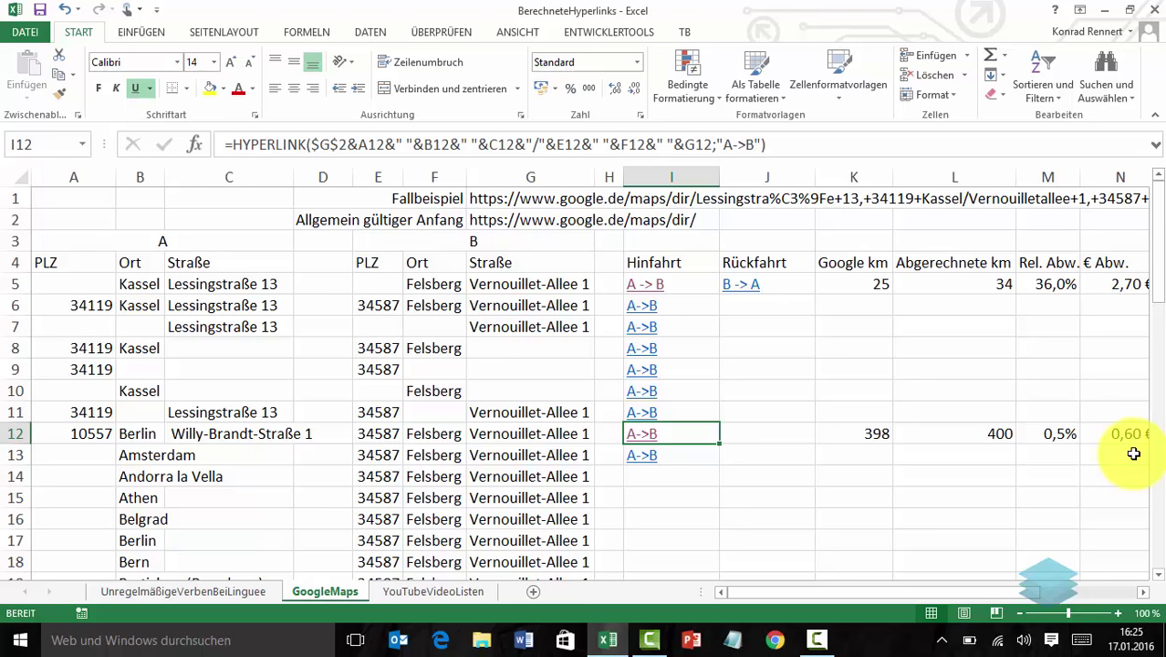
key(Up)
key(Up)
key(Up)
key(Up)
key(Up)
key(Up)
key(Up)
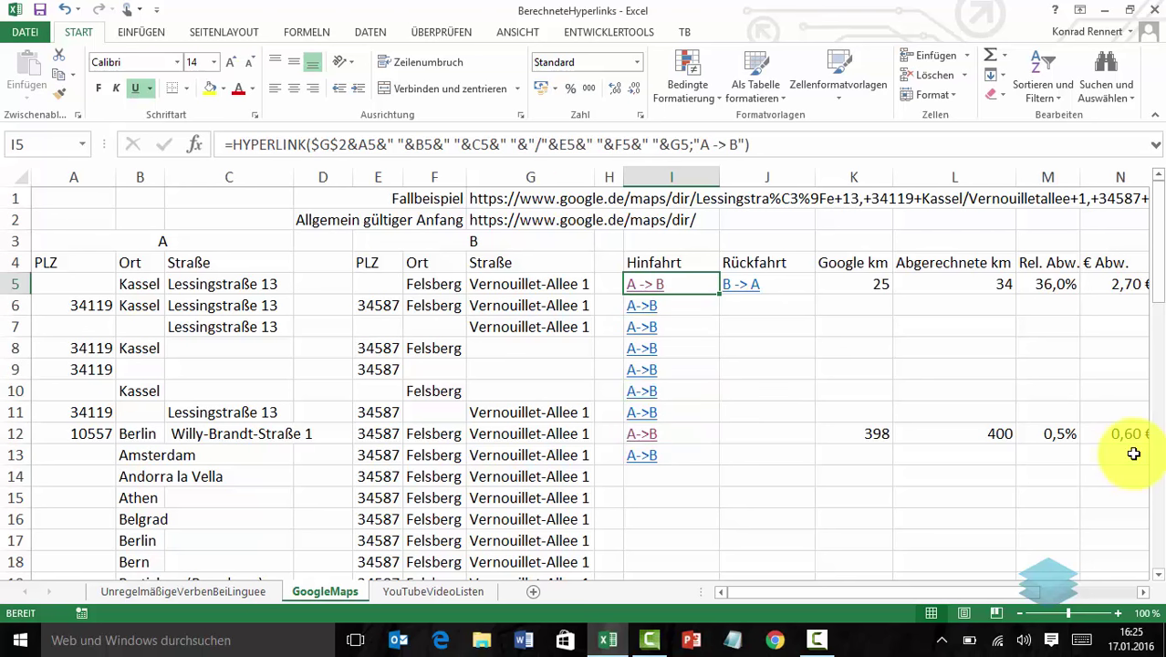
key(Right)
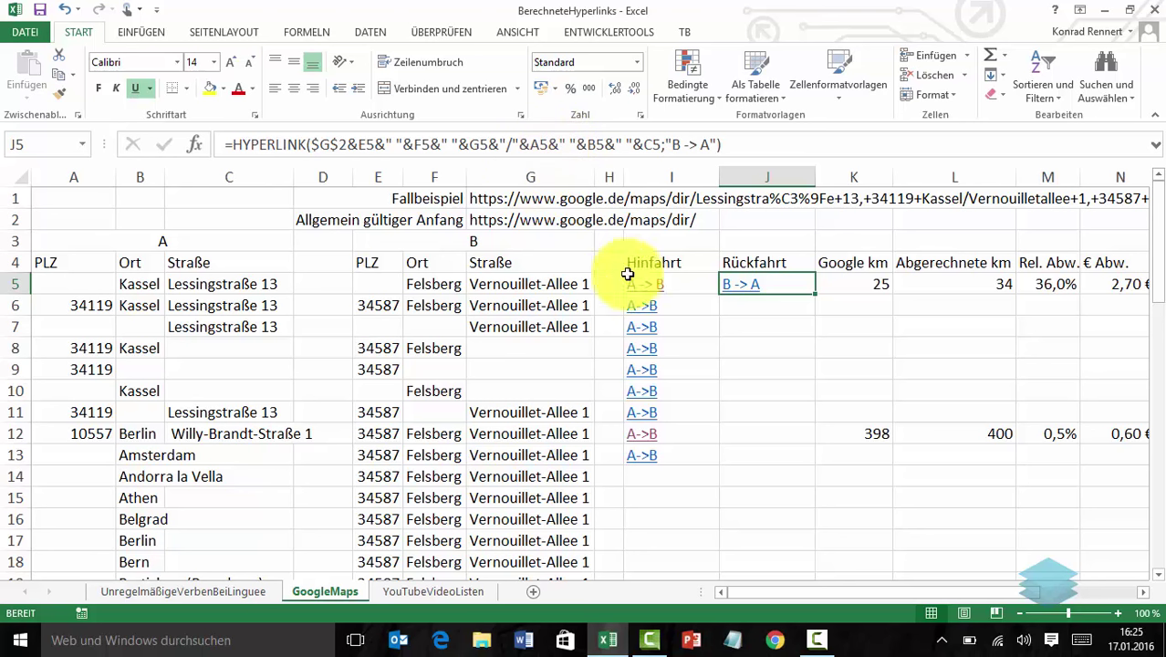
drag(698, 284, 757, 285)
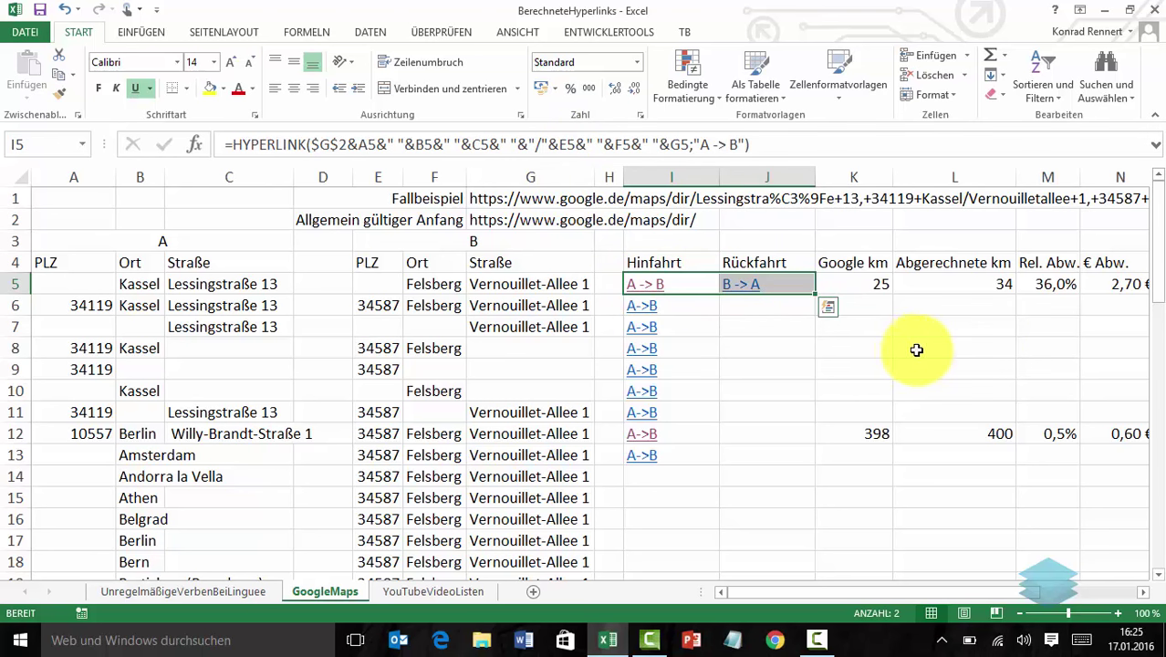
- Fill the I5:J5 A -> B and B -> A link formulas down through row 57
drag(812, 298, 825, 645)
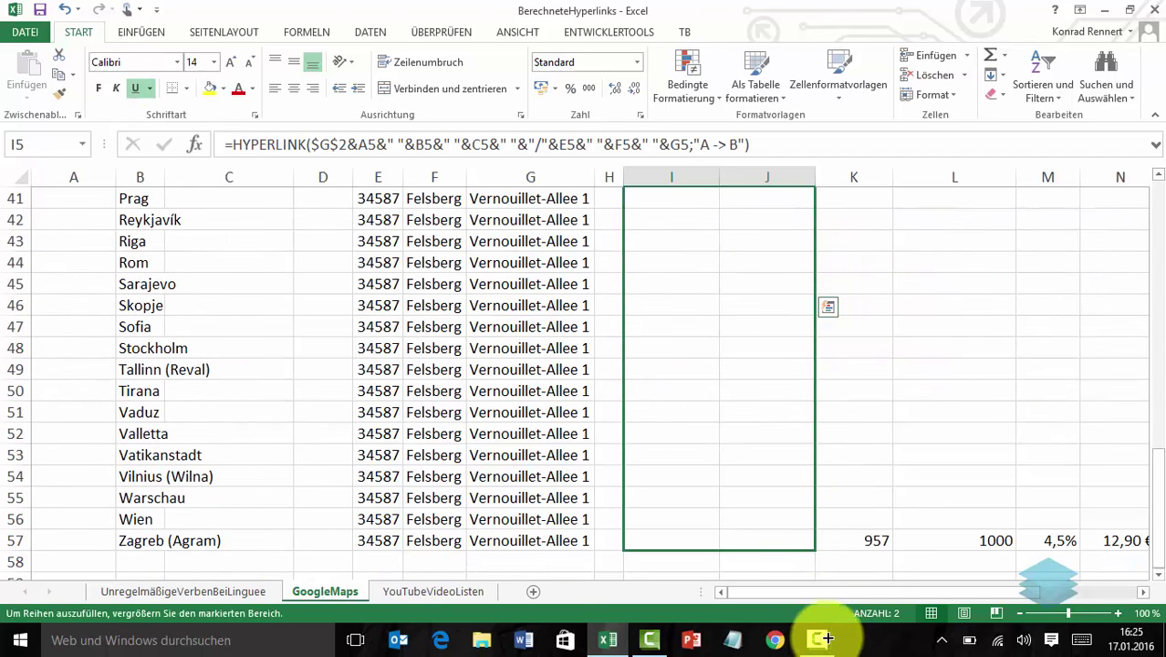
drag(826, 645, 824, 445)
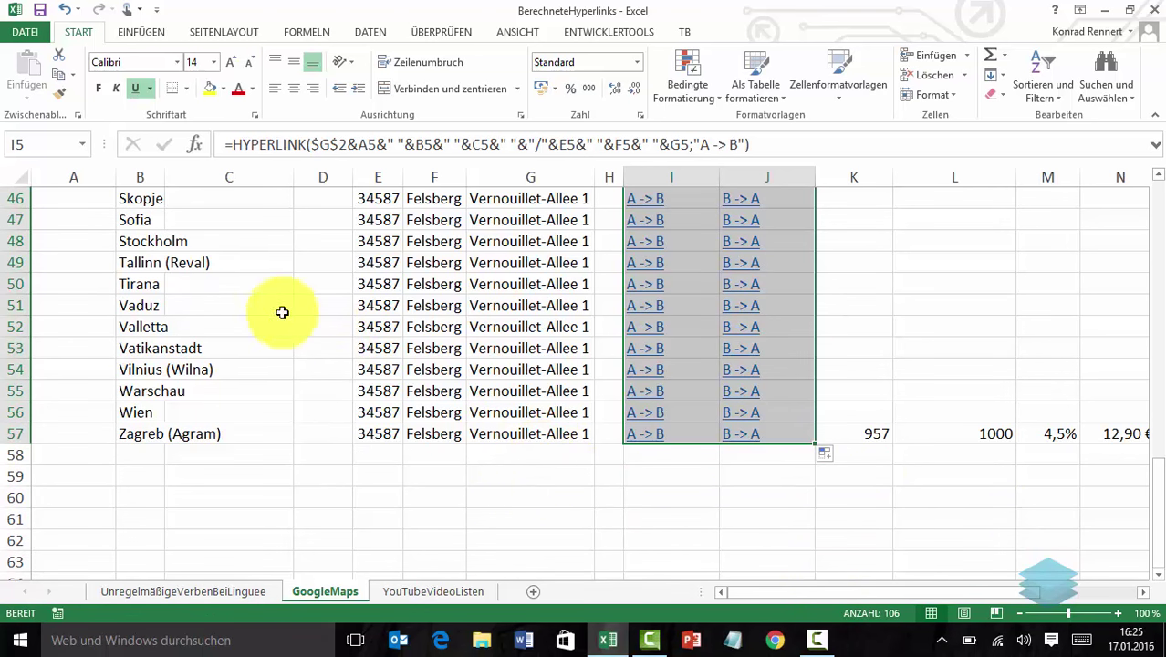
click(258, 260)
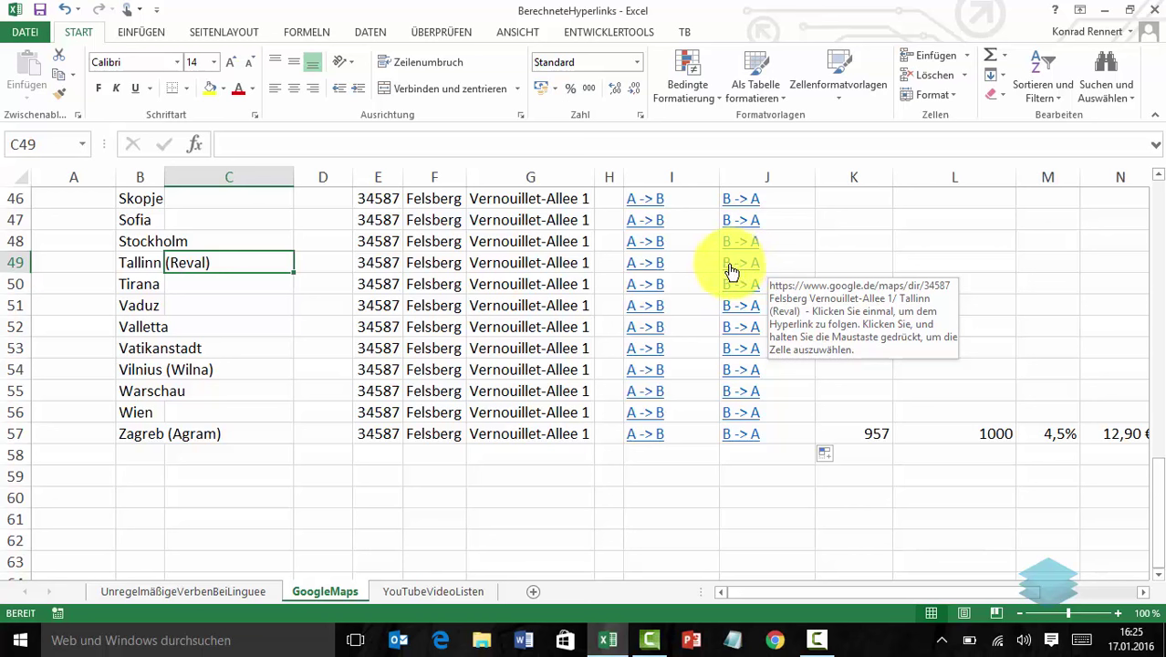
- Follow J49's B -> A link to open the Felsberg–Tallinn route (1.897 km) in Google Maps
click(723, 265)
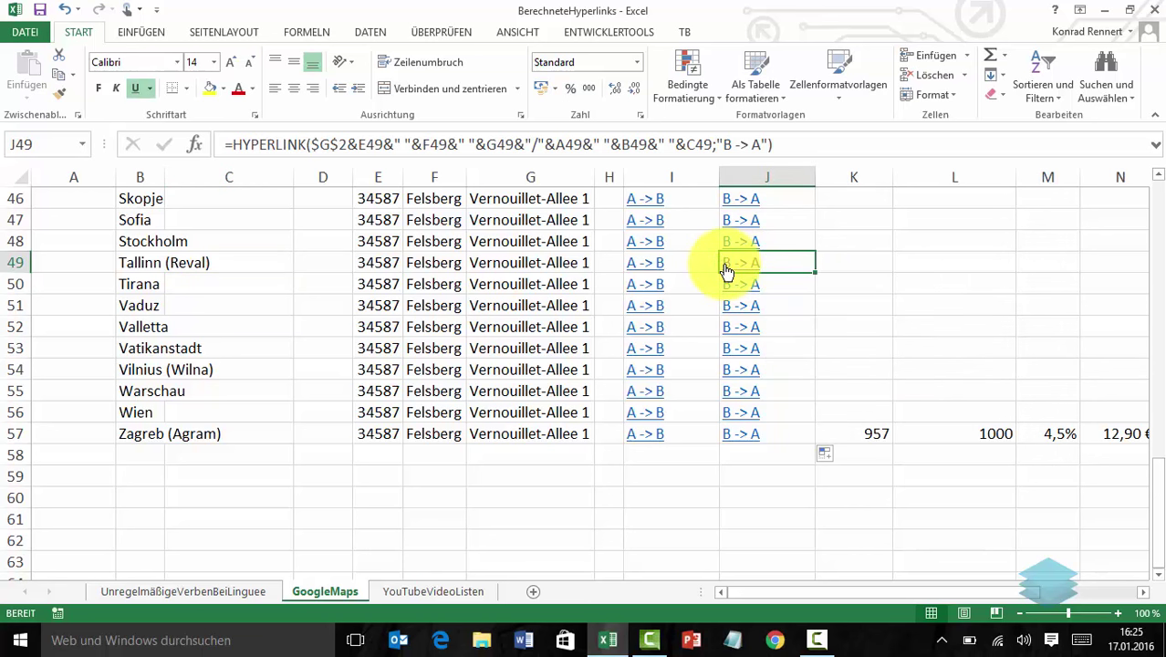
click(725, 271)
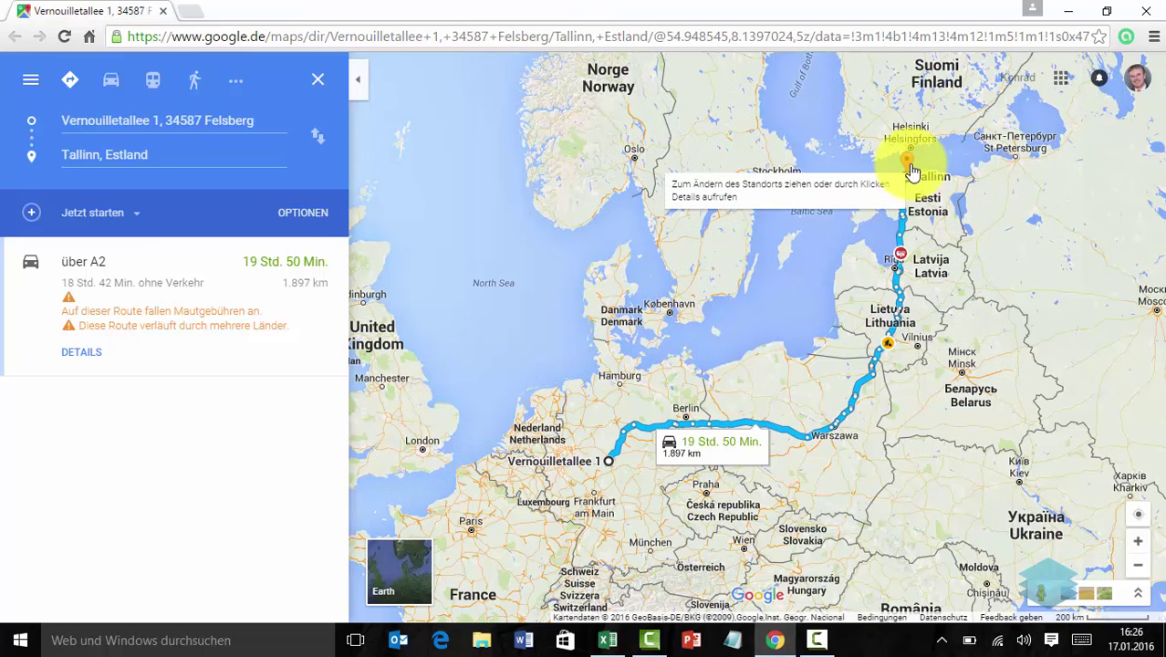
- Close the Chrome window showing the Felsberg–Tallinn route to return to Excel
click(1155, 16)
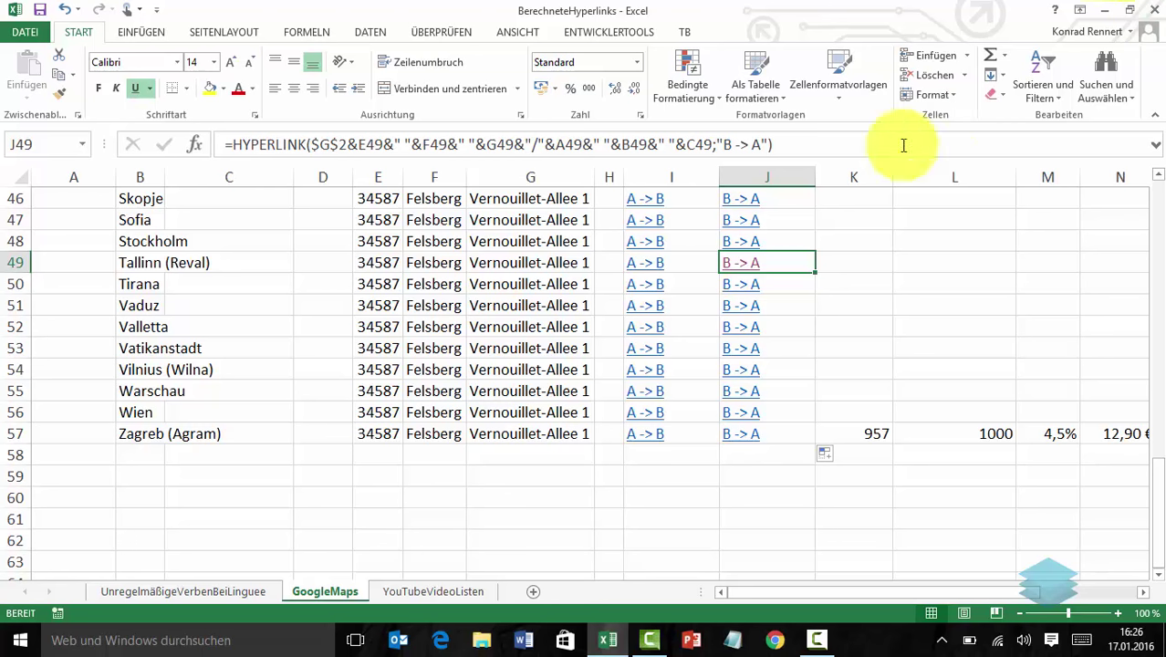
- Scroll the GoogleMaps sheet back to the top and switch to the YouTubeVideoListen sheet
scroll(453, 305, up, 6)
scroll(451, 305, up, 6)
scroll(449, 306, up, 3)
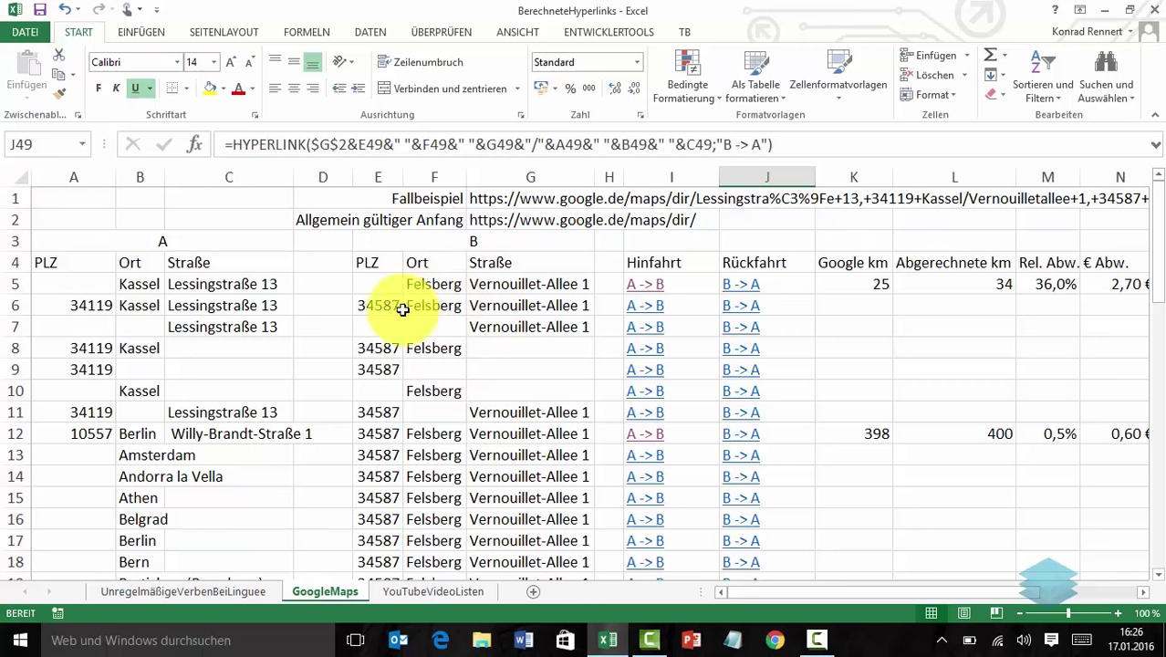
click(418, 593)
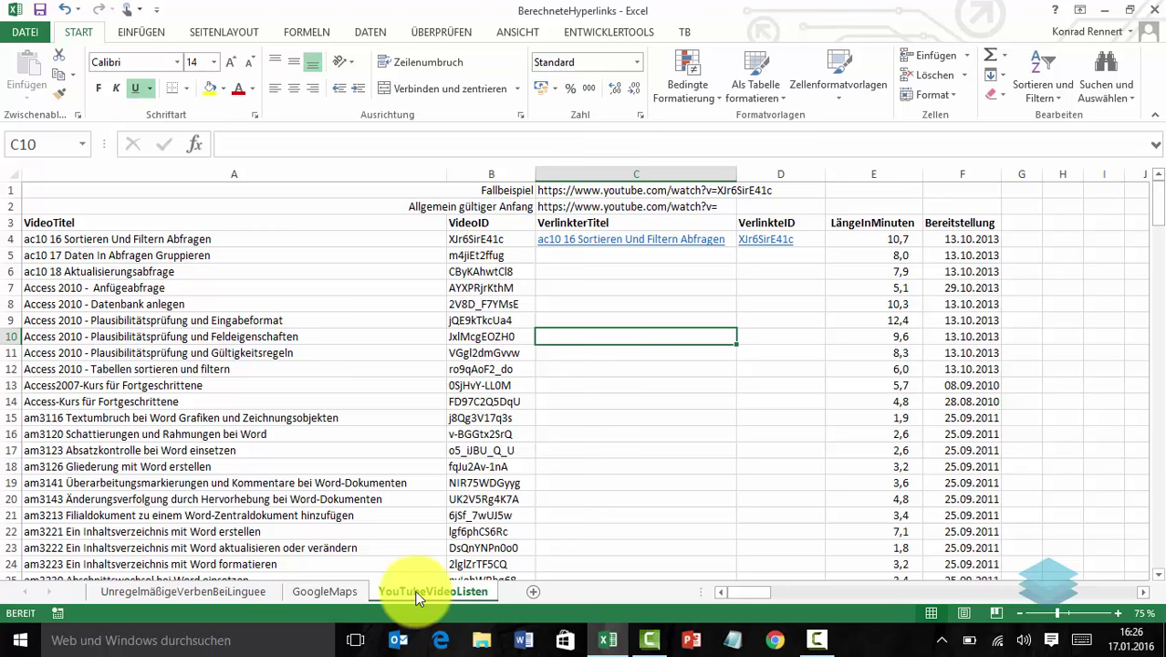
- Inspect A4, C5, C2 and C1, then recommit C1's example YouTube URL as a clickable link
click(100, 243)
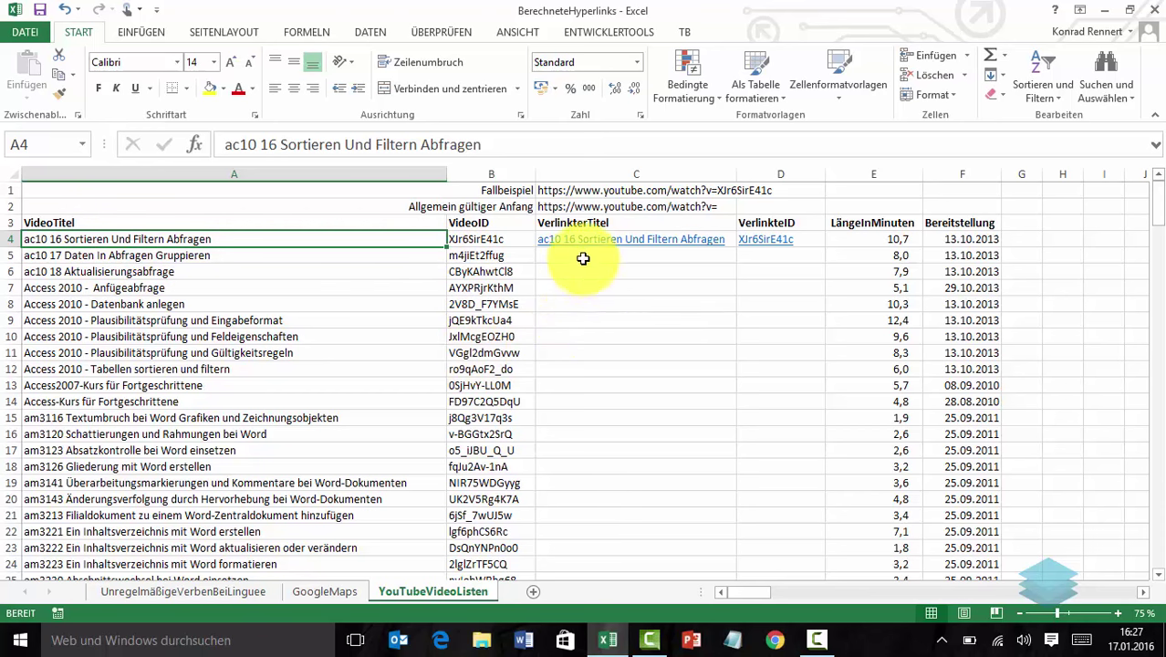
click(581, 258)
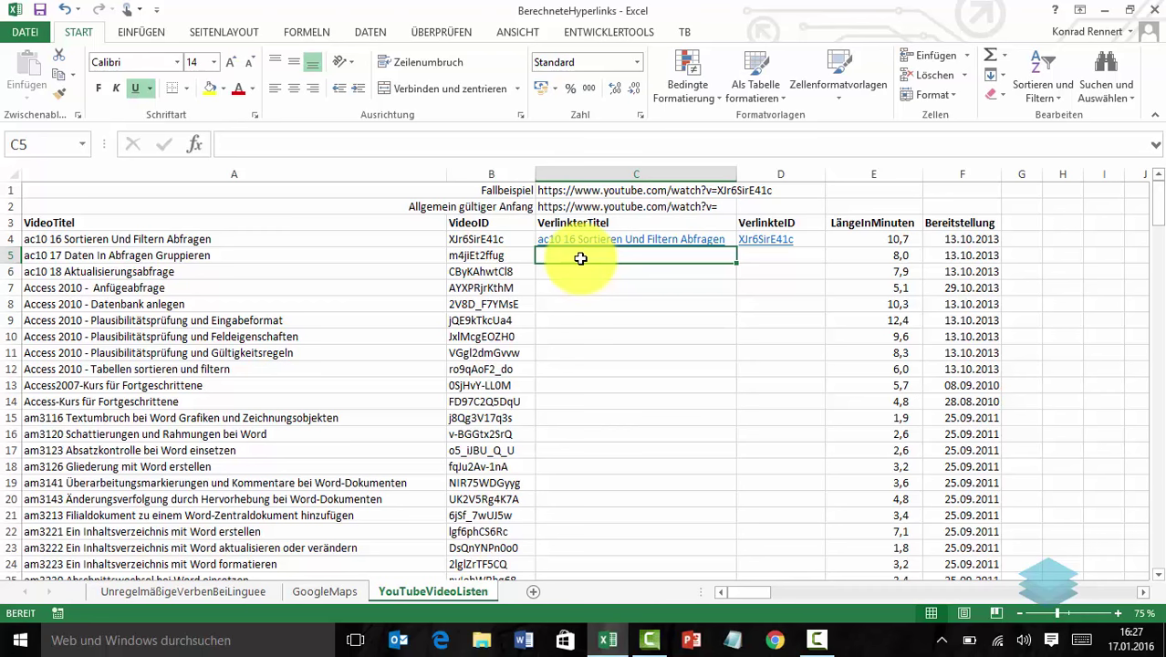
click(591, 207)
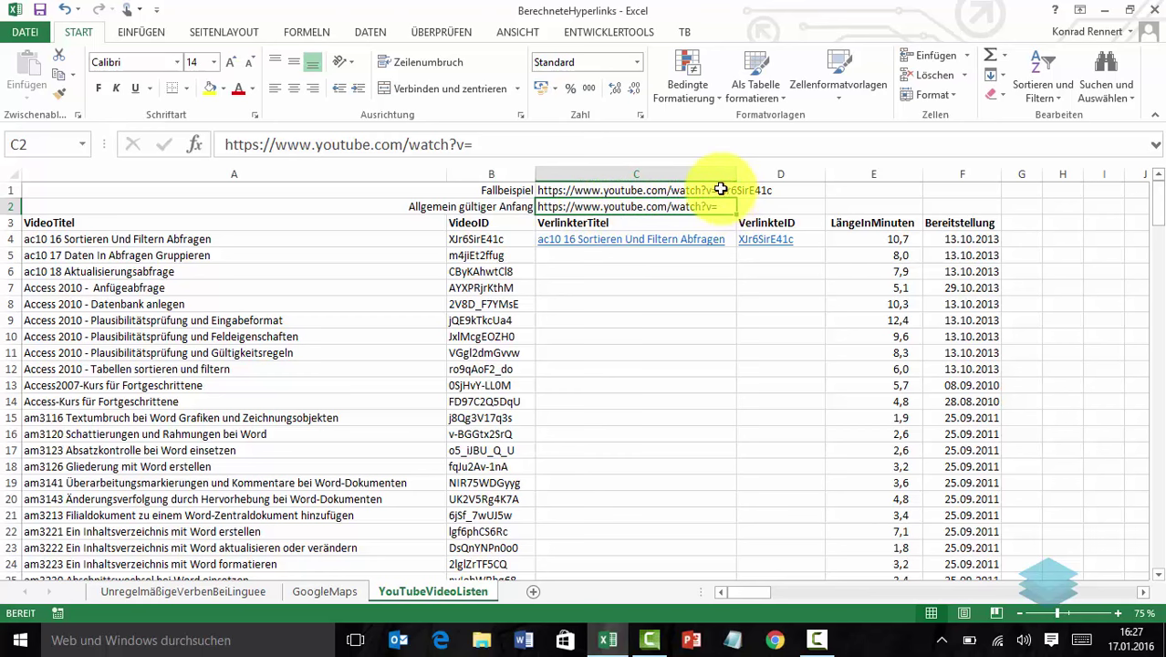
click(720, 190)
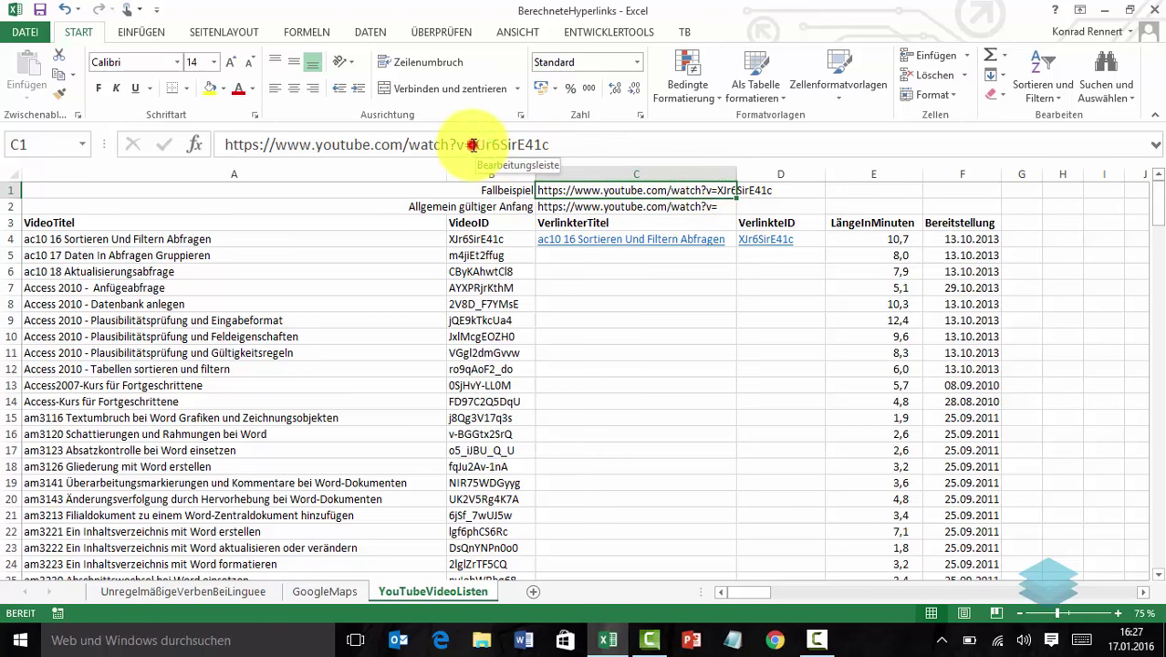
drag(471, 144, 550, 144)
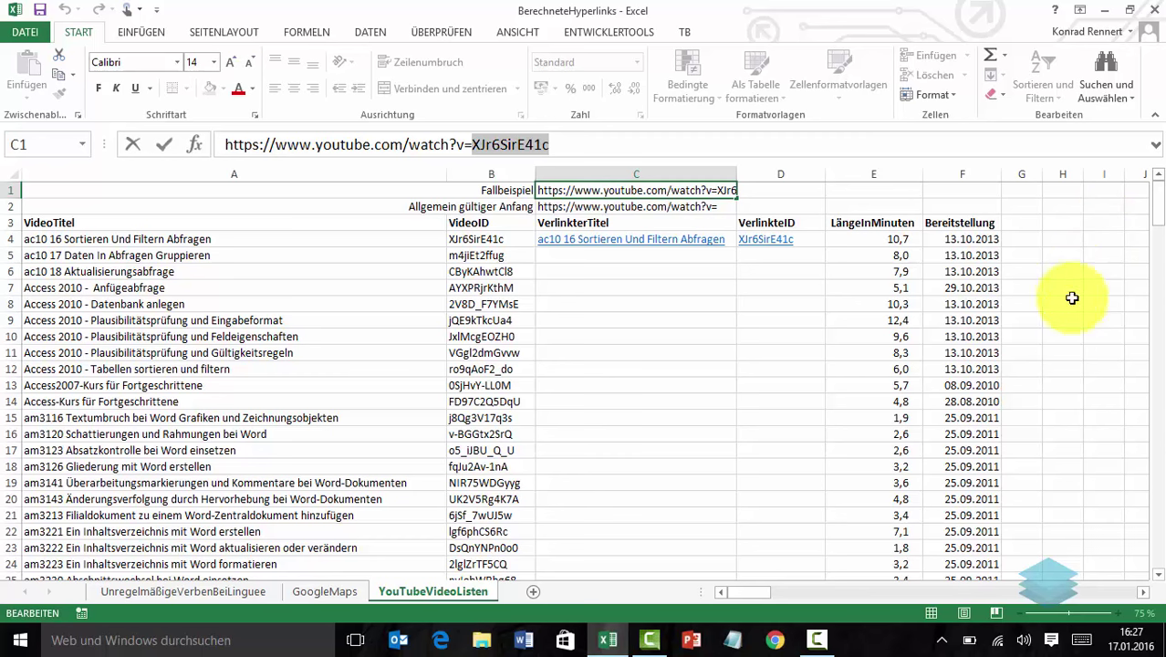
click(629, 319)
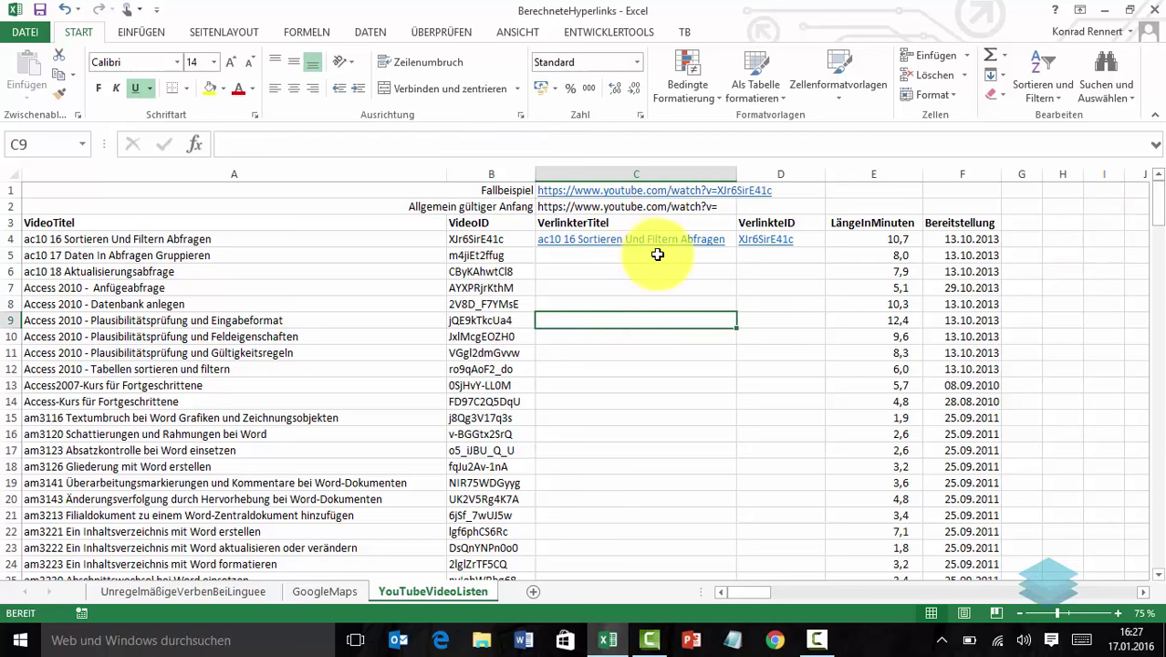
click(775, 244)
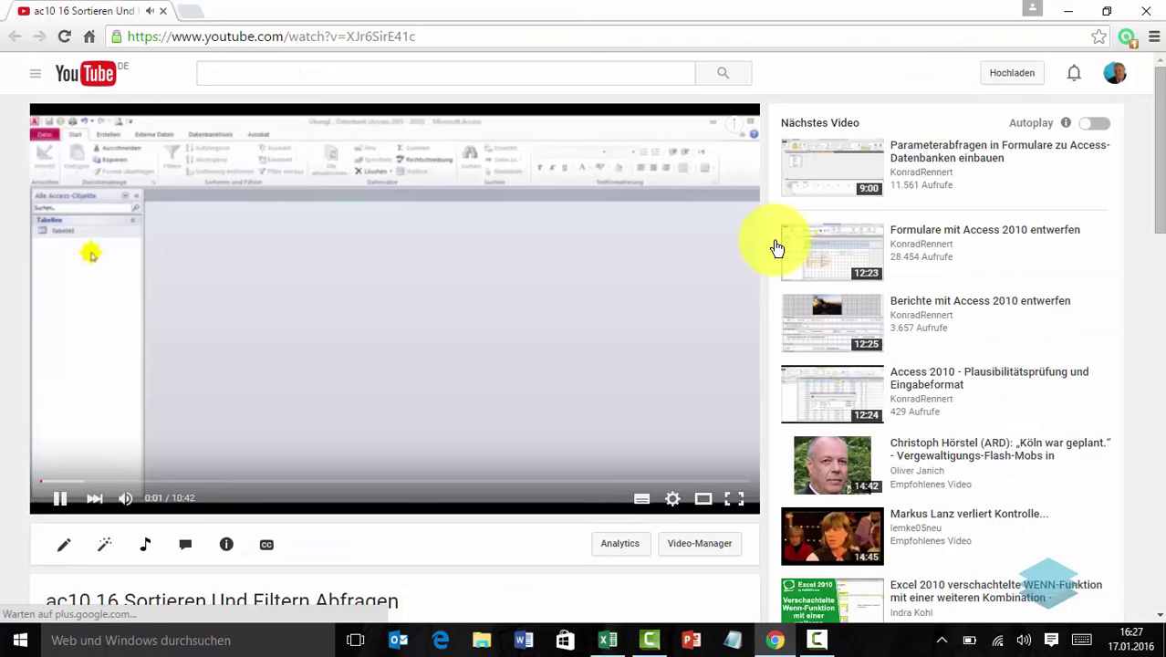
mouse_move(394, 309)
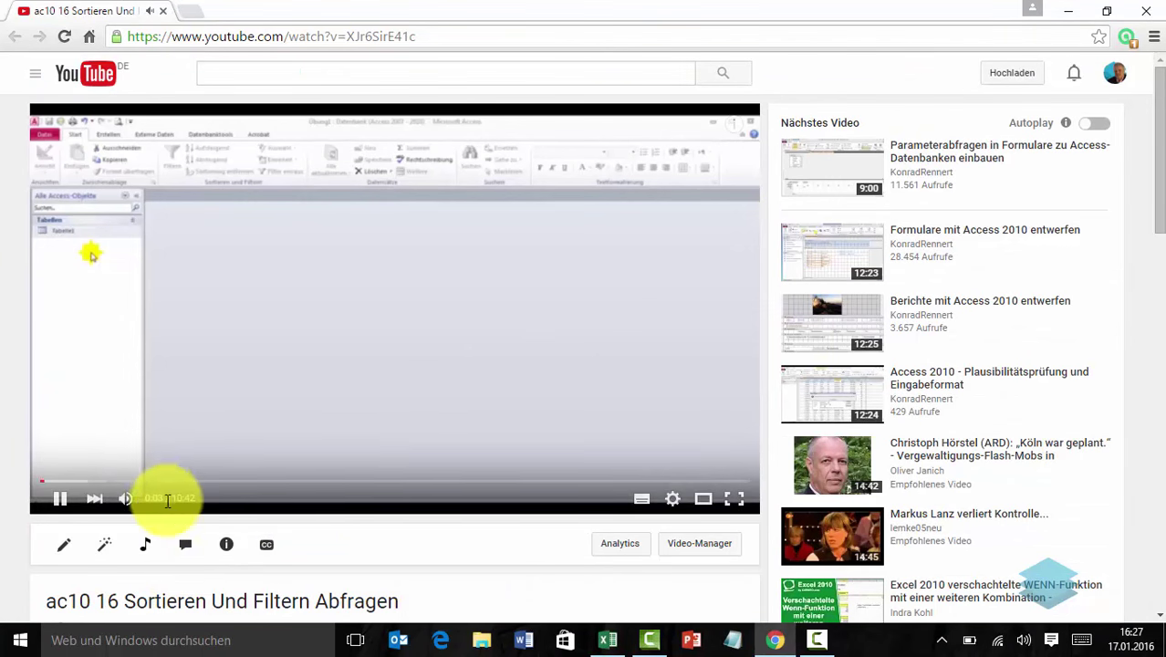
click(126, 501)
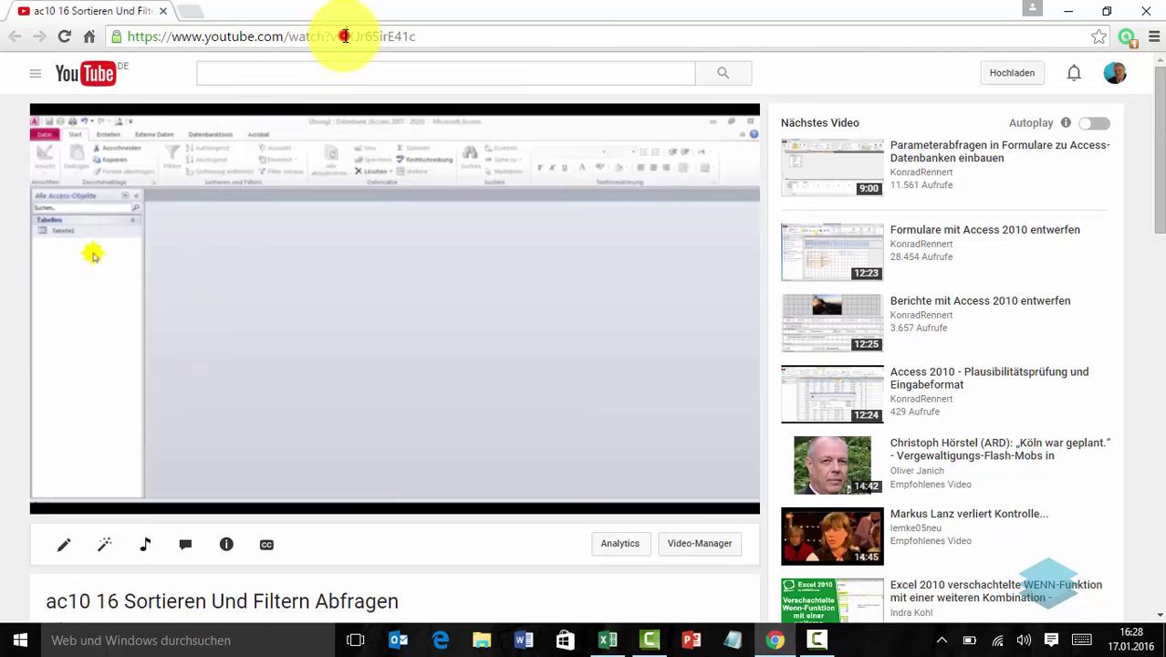
drag(345, 35, 419, 34)
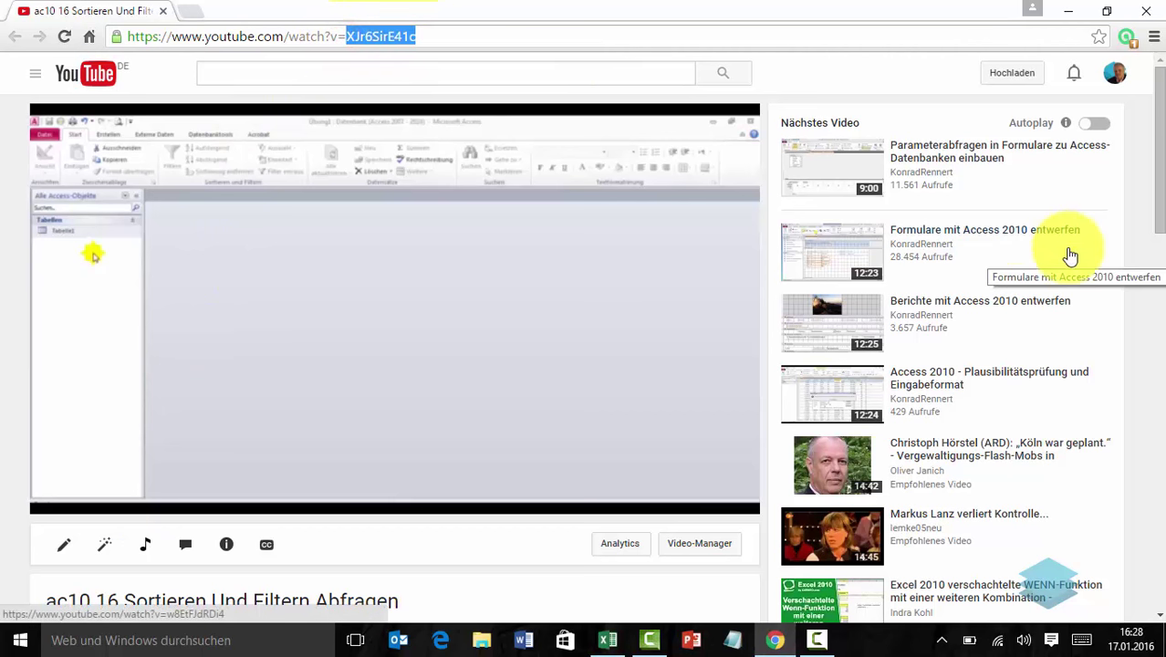
drag(347, 36, 128, 36)
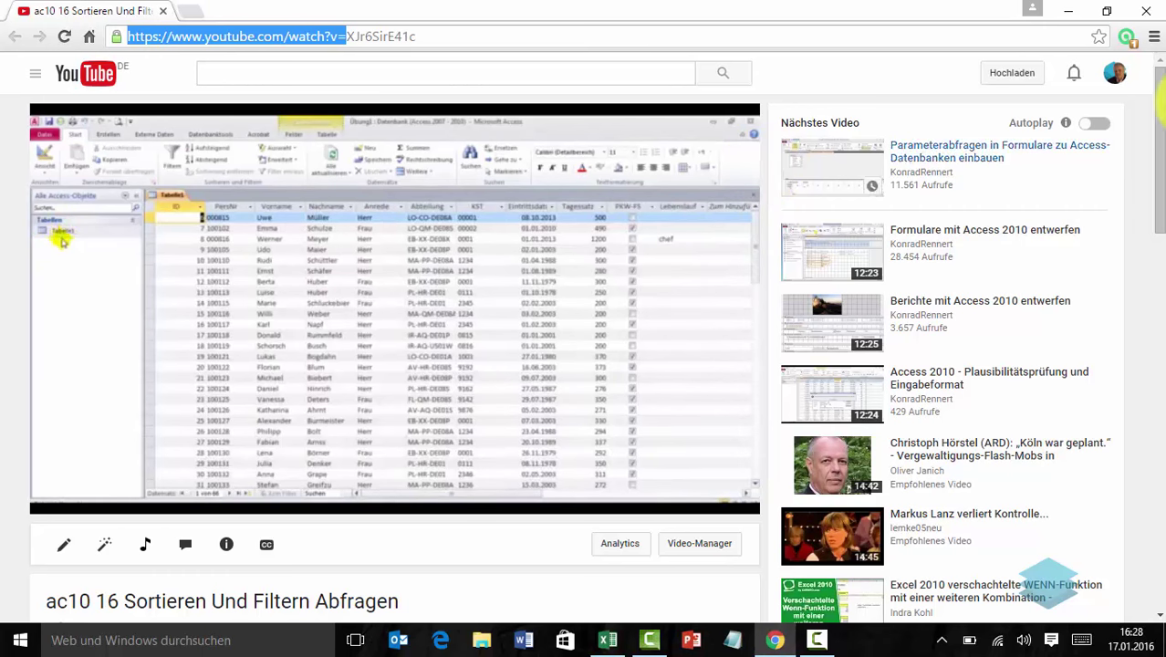
click(1148, 13)
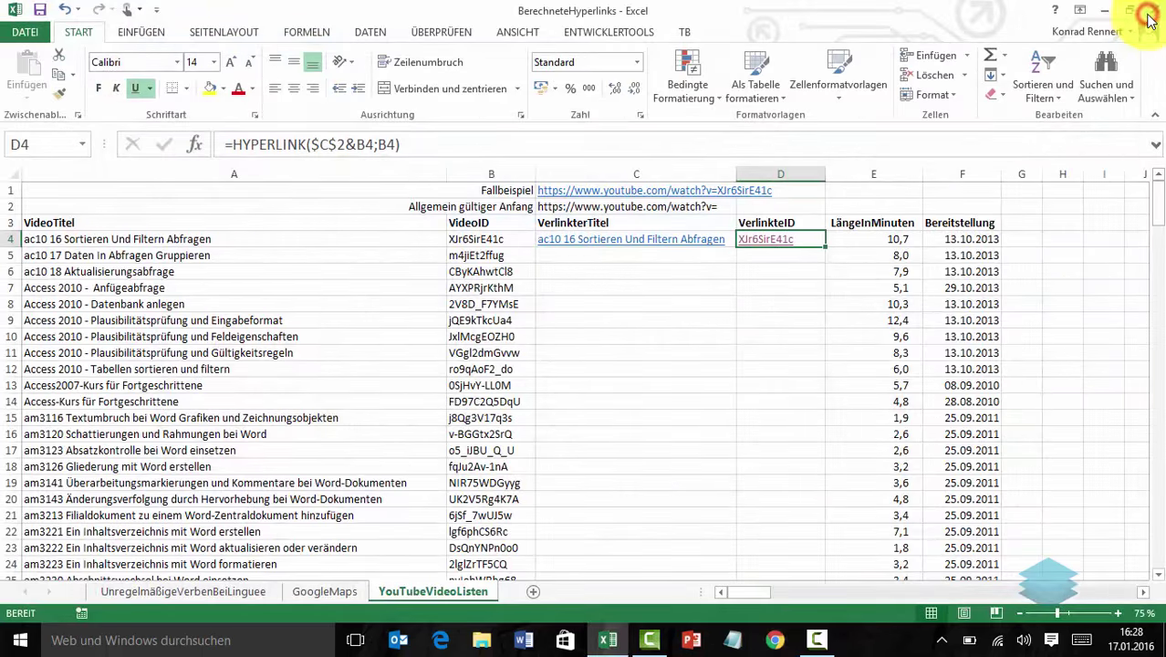
- Enter =HYPERLINK($C$2&B5;A5) in C5, linking the title 'ac10 17 Daten In Abfragen Gruppieren'
click(635, 319)
key(Up)
key(Up)
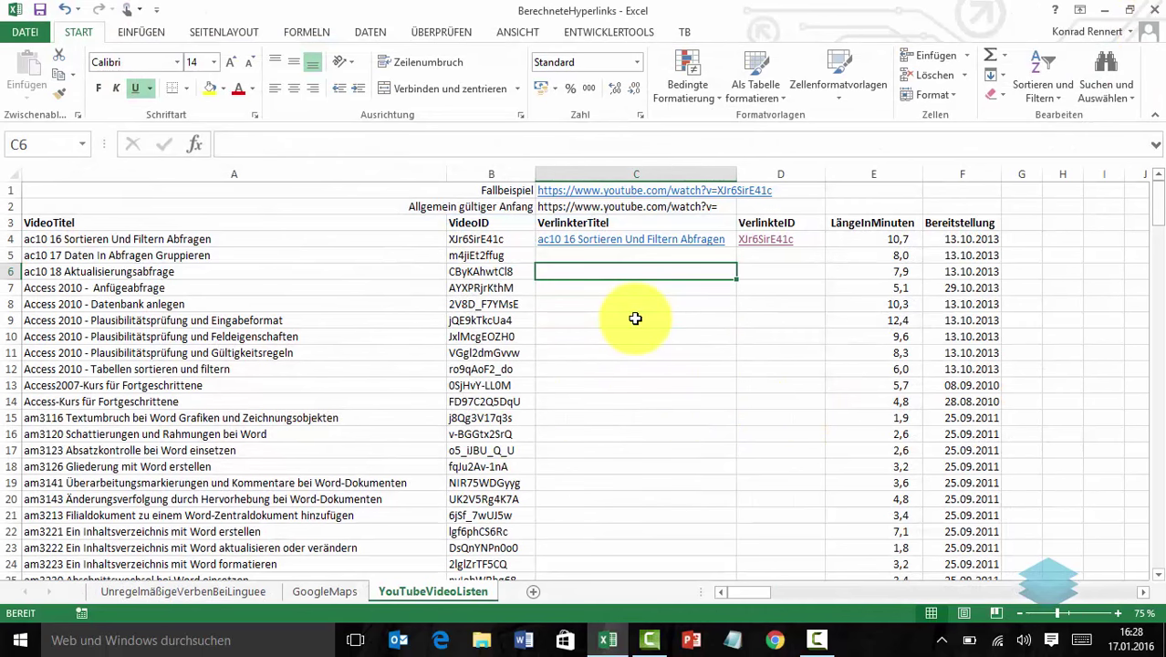
key(Up)
key(Up)
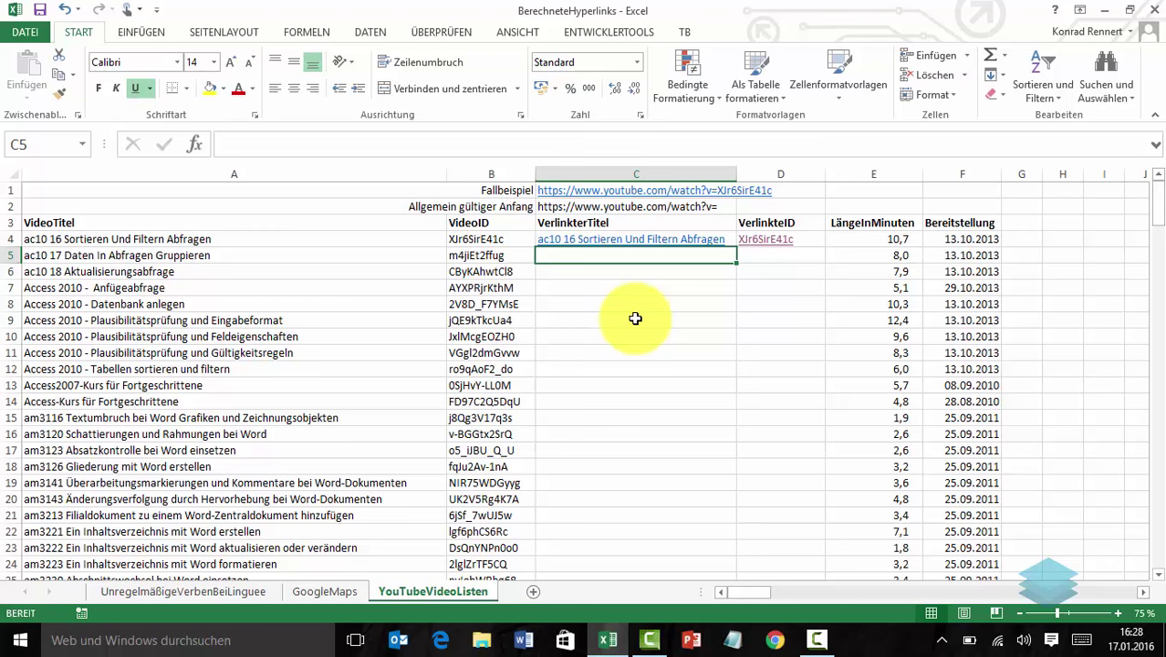
text(=hy)
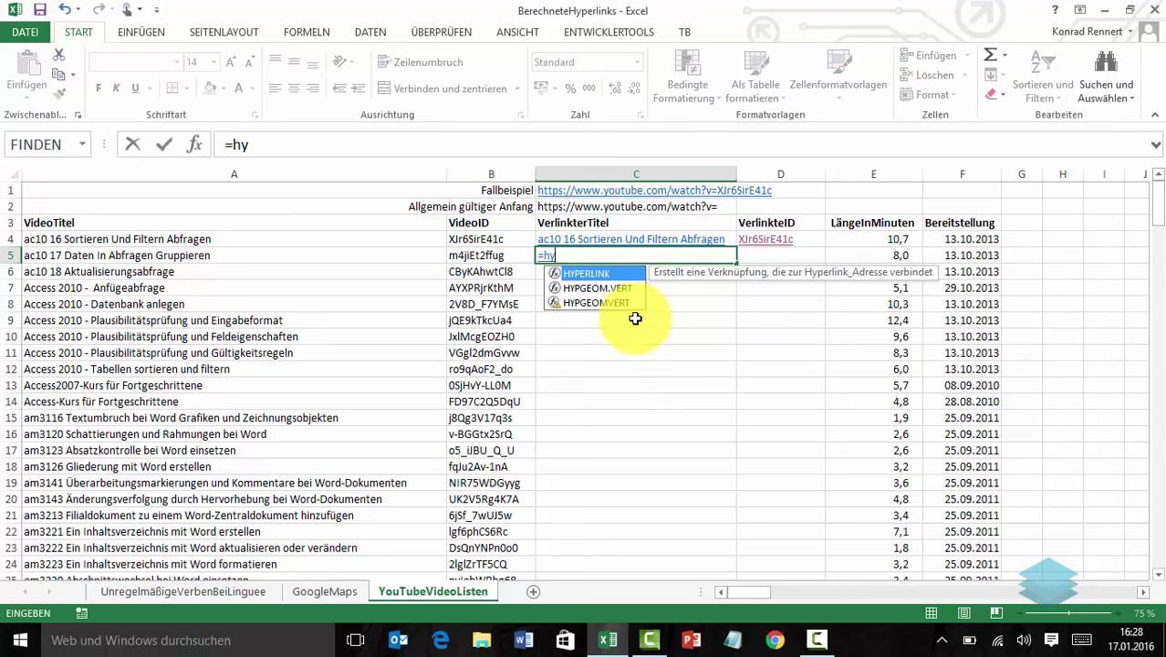
double_click(594, 273)
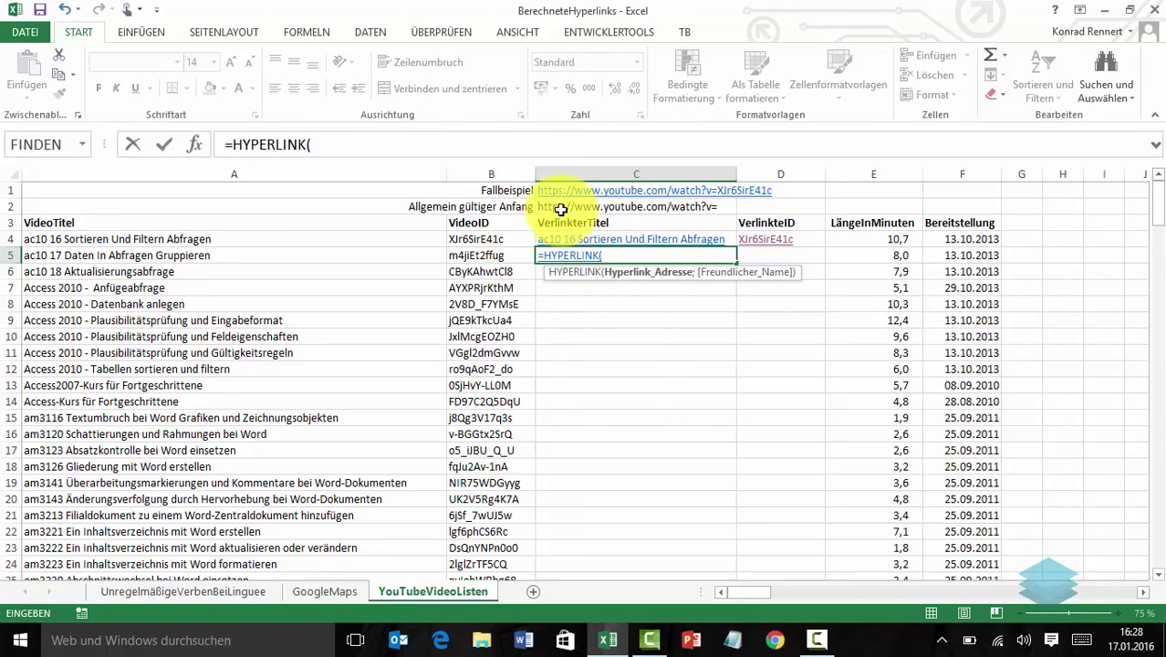
click(561, 206)
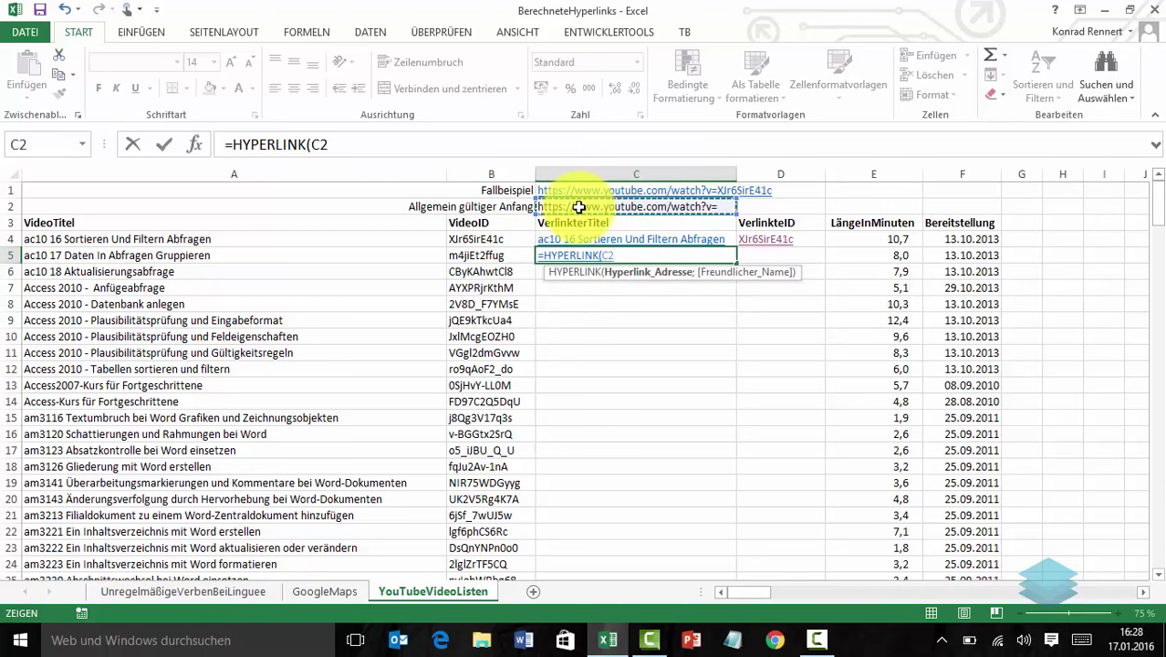
key(F4)
text(&)
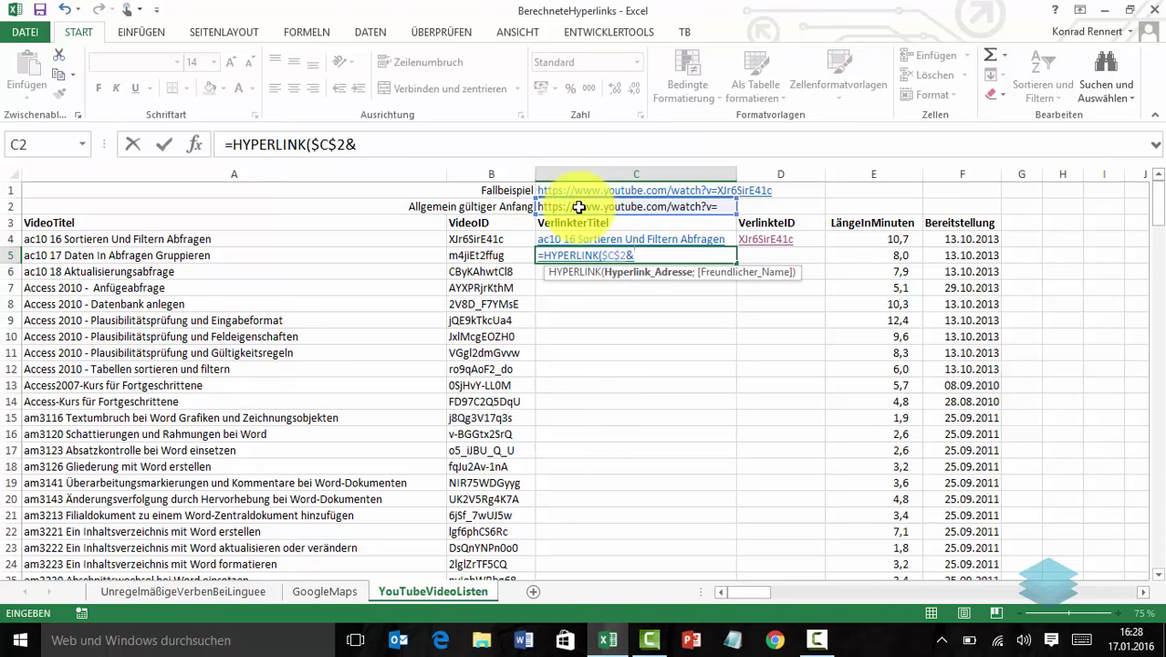
click(480, 258)
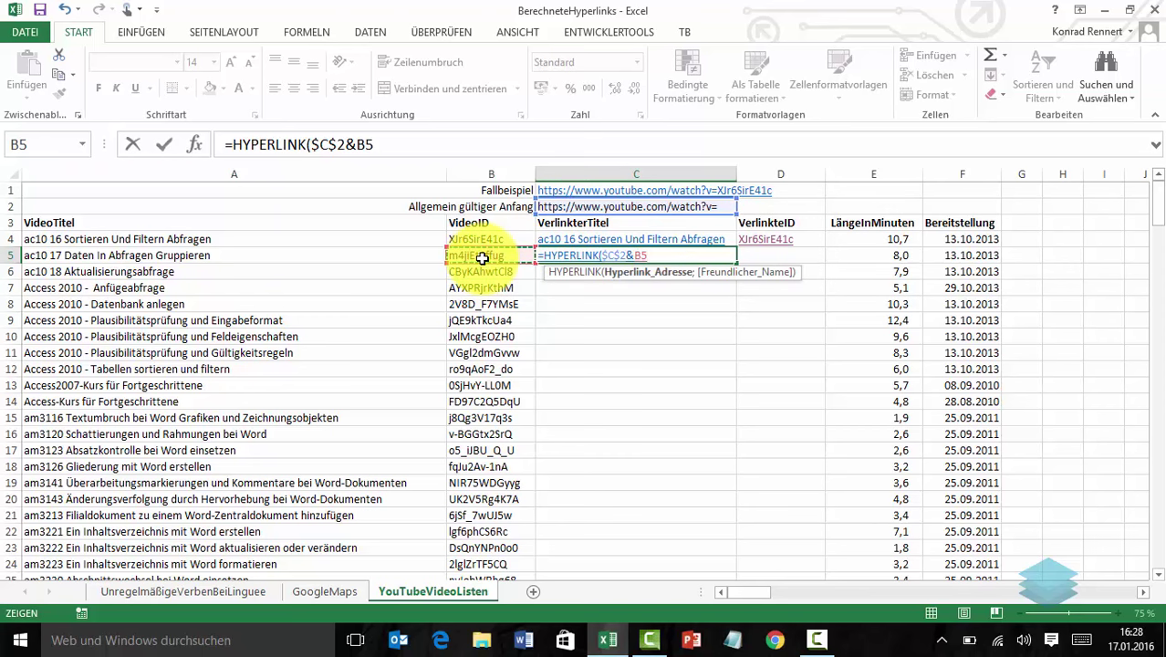
text(;)
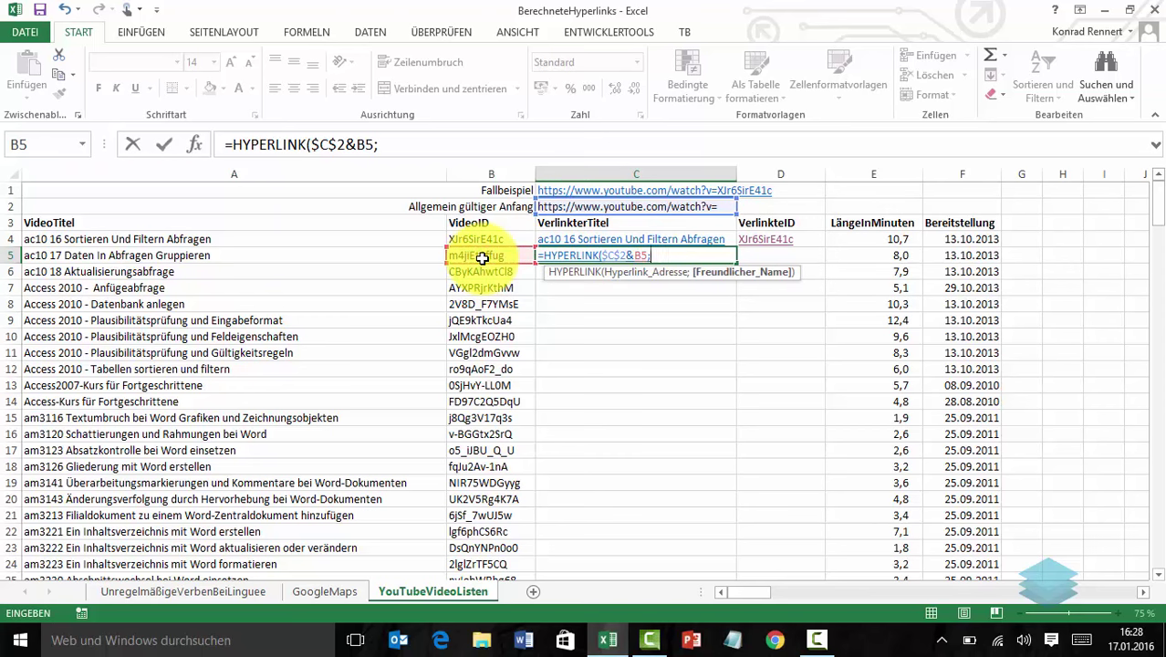
click(80, 260)
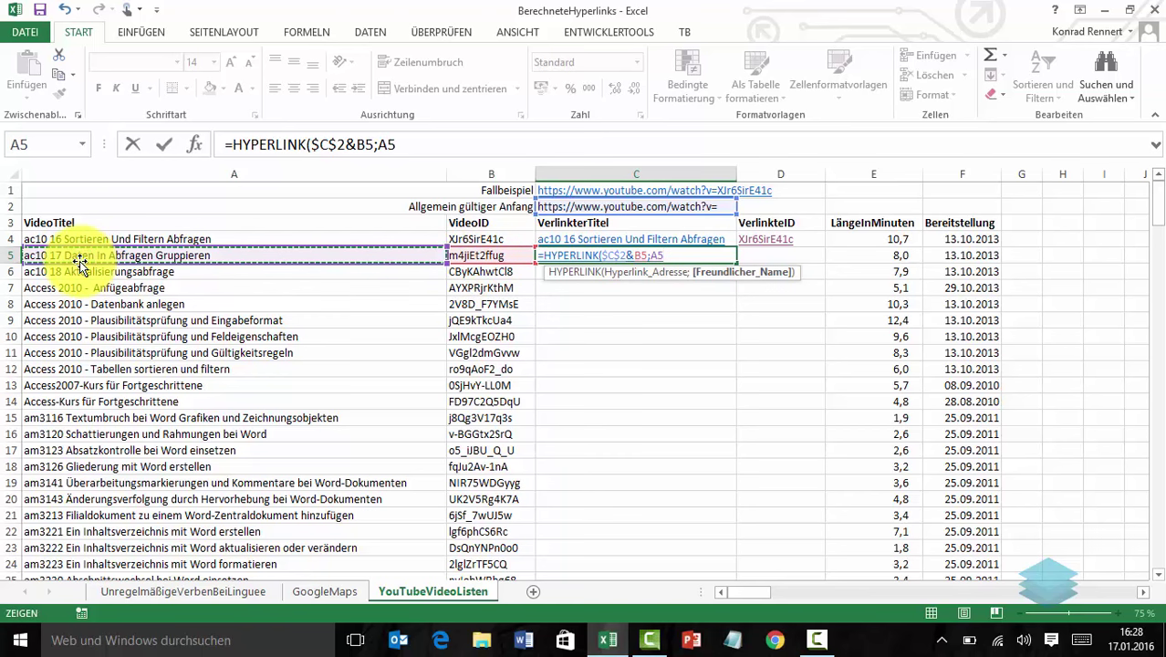
text())
key(Return)
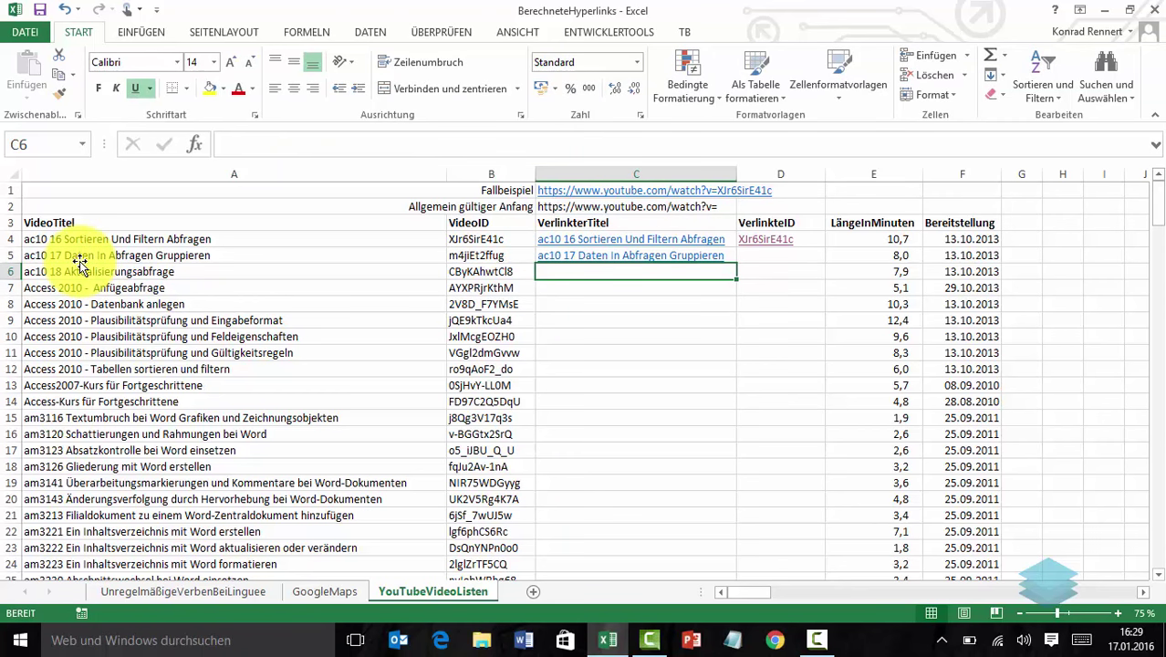
- Enter =HYPERLINK($C$2&B5;B5) in D5 so video ID m4jiEt2ffug shows as a link
key(Up)
key(Right)
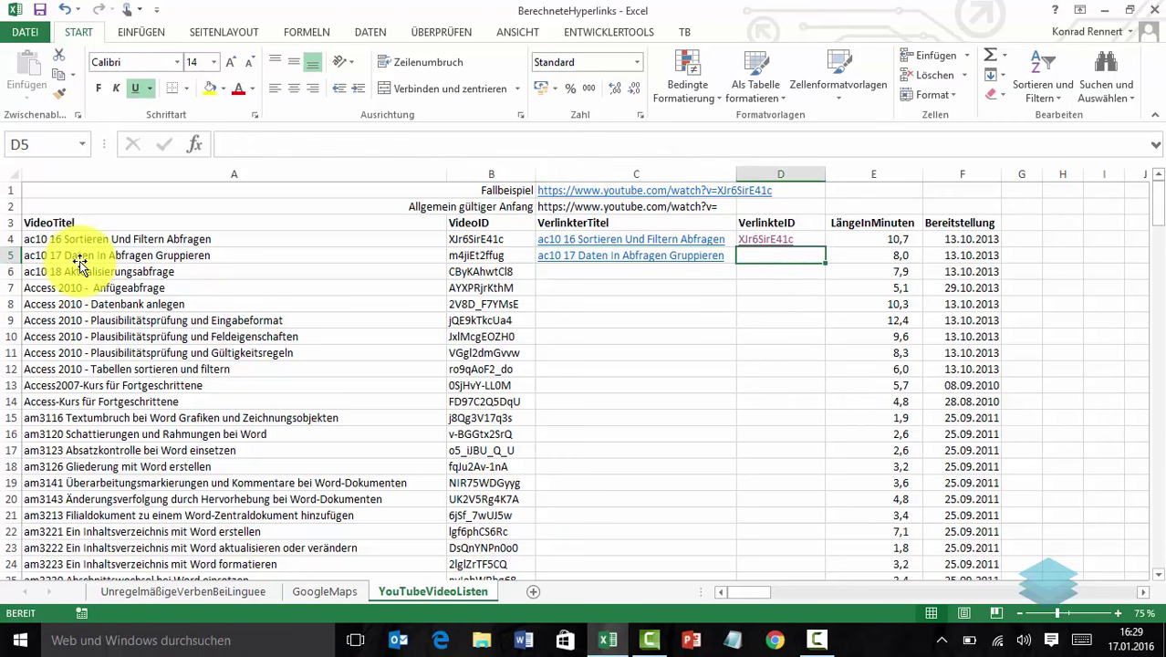
text(=)
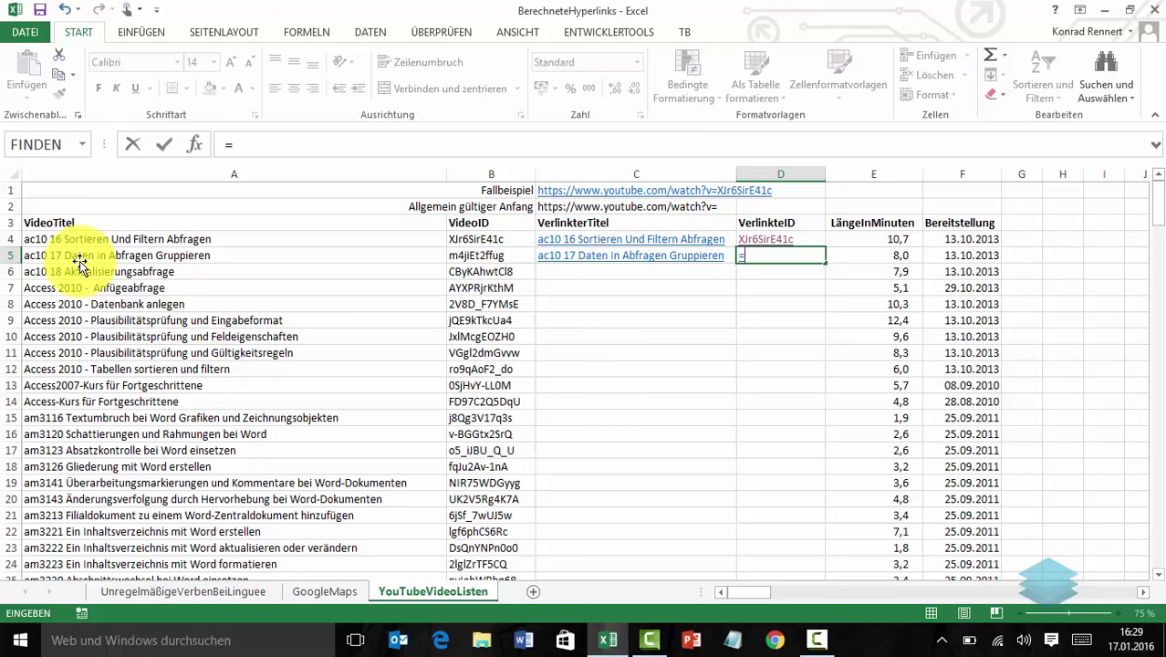
text(hy)
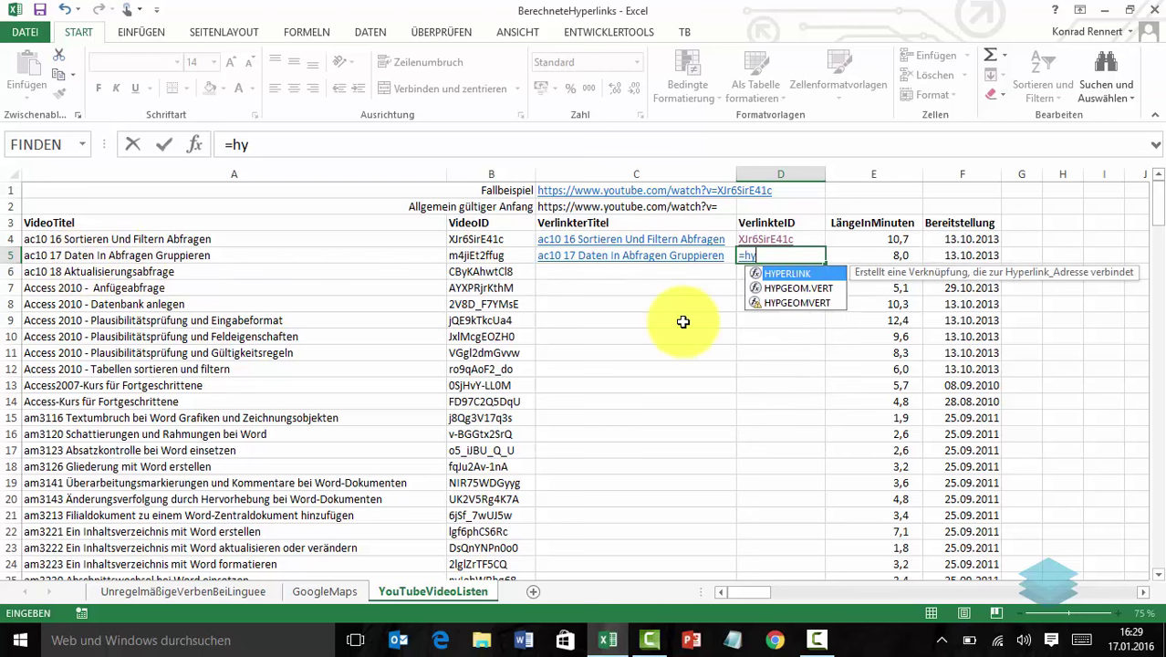
double_click(787, 274)
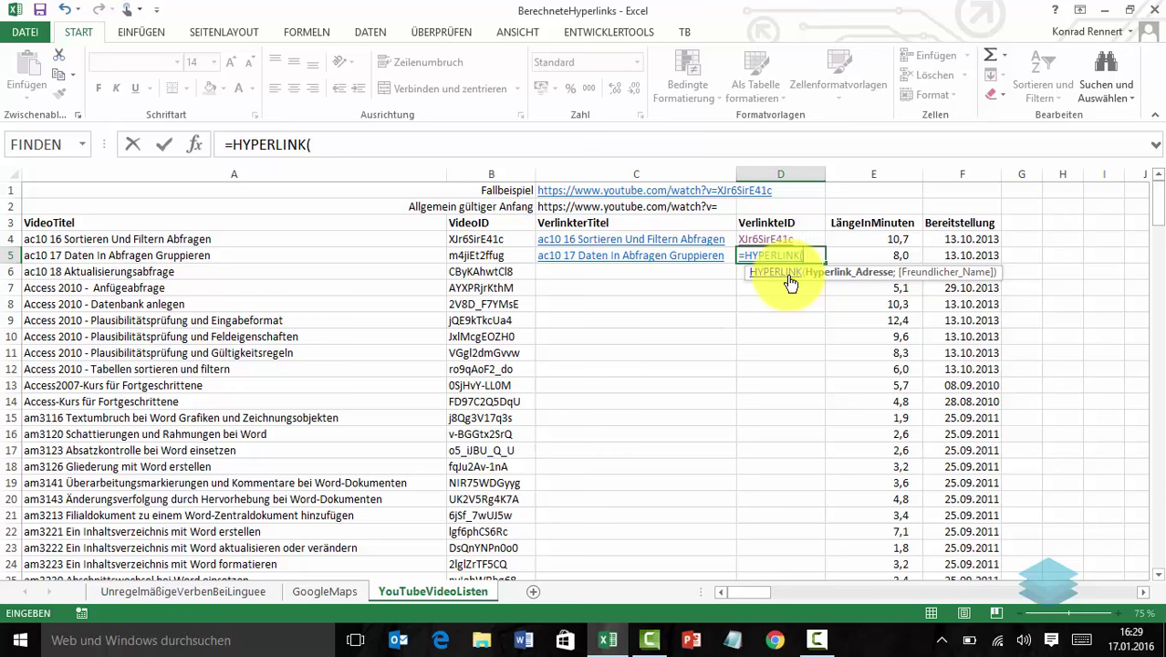
click(572, 208)
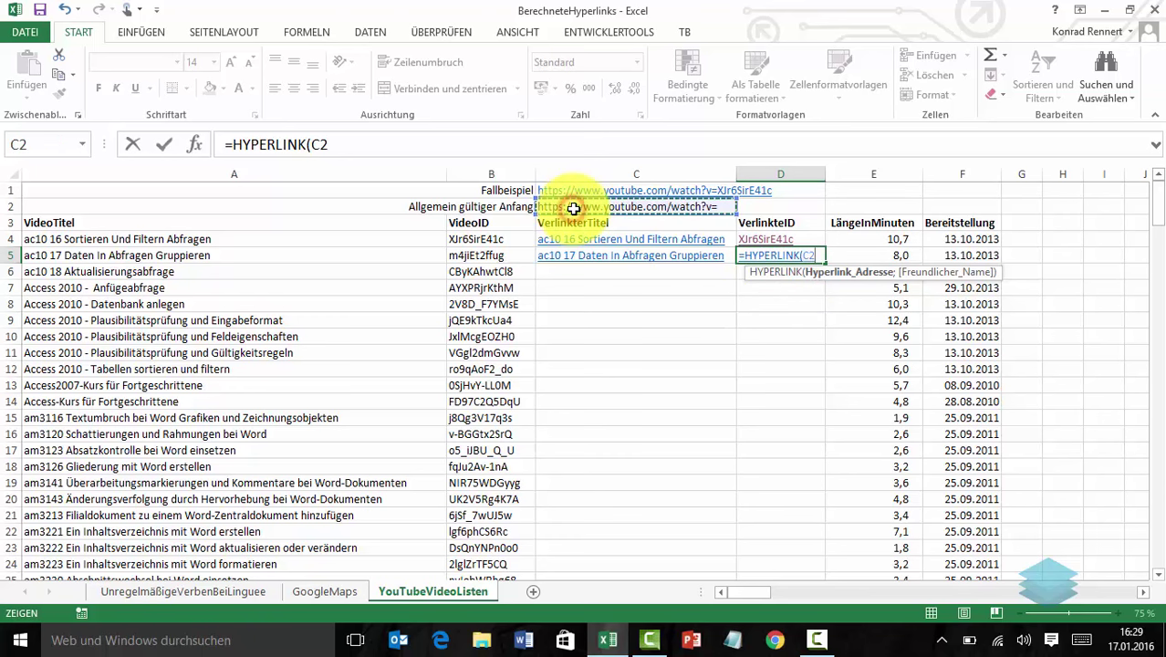
key(F4)
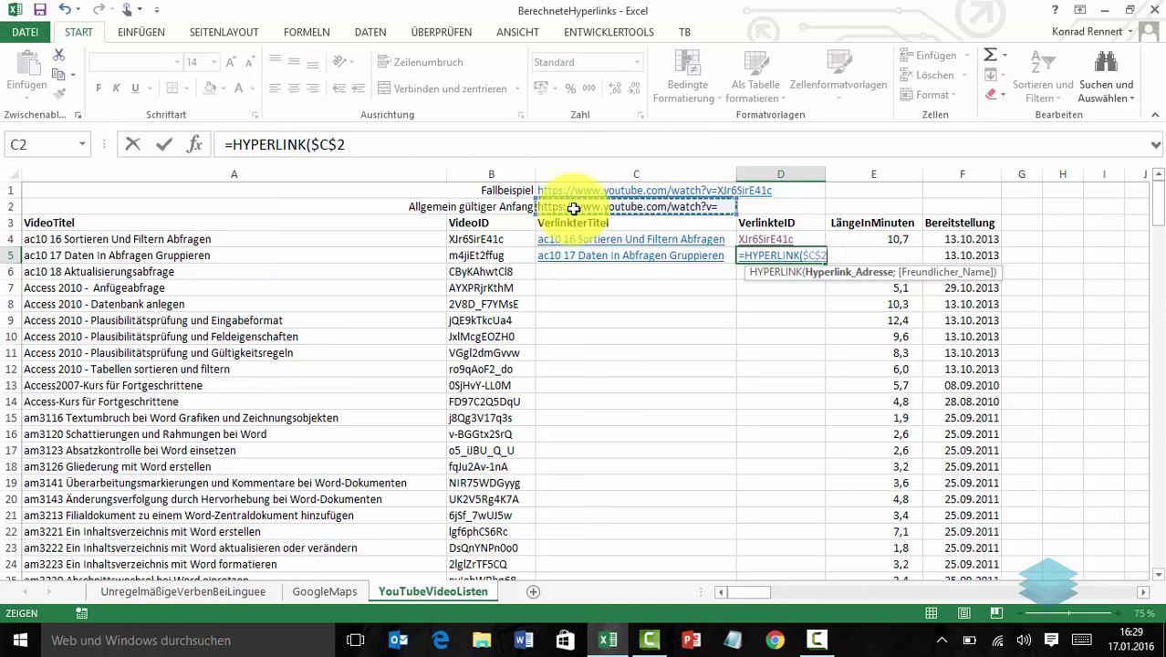
text(&)
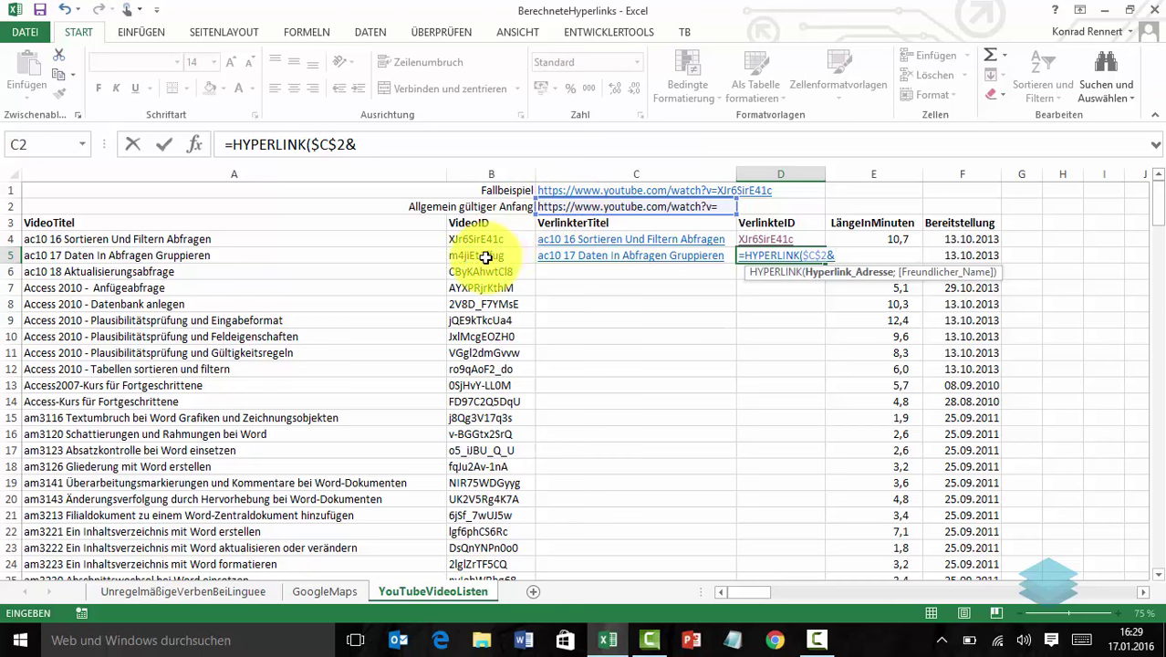
click(482, 255)
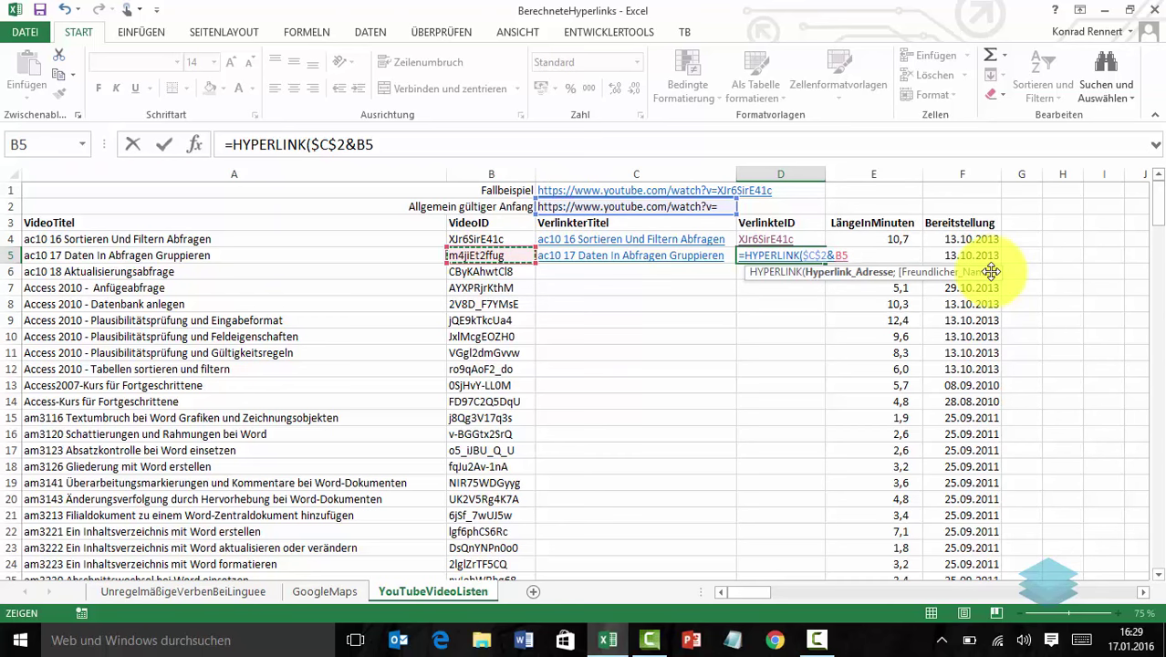
text(;)
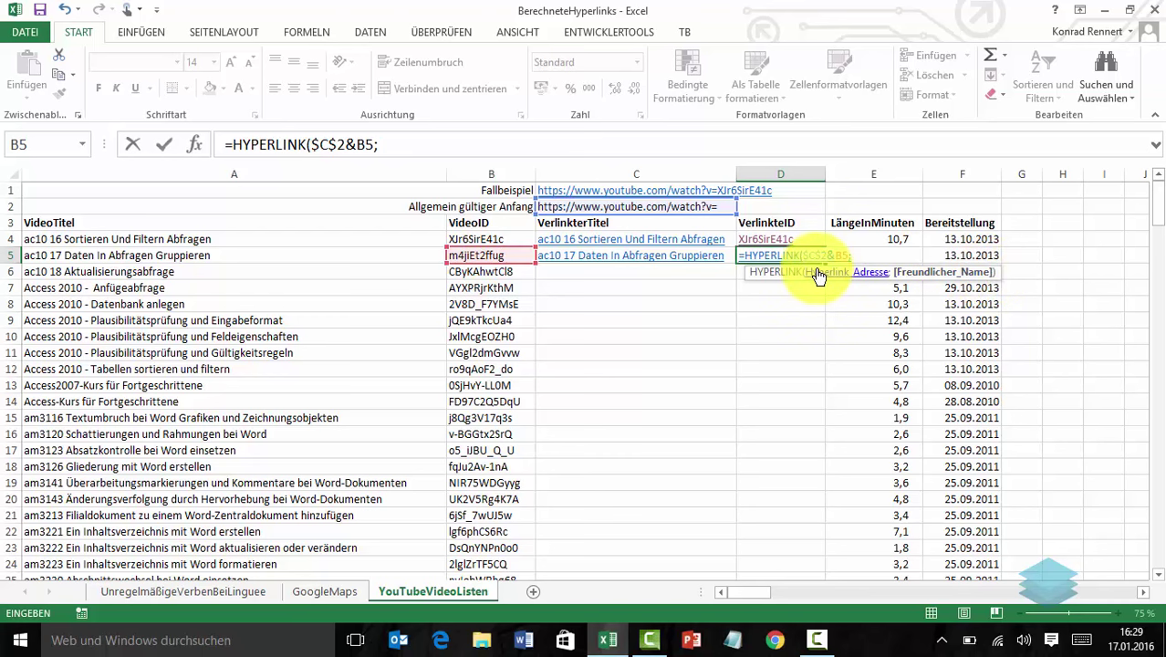
click(478, 257)
text())
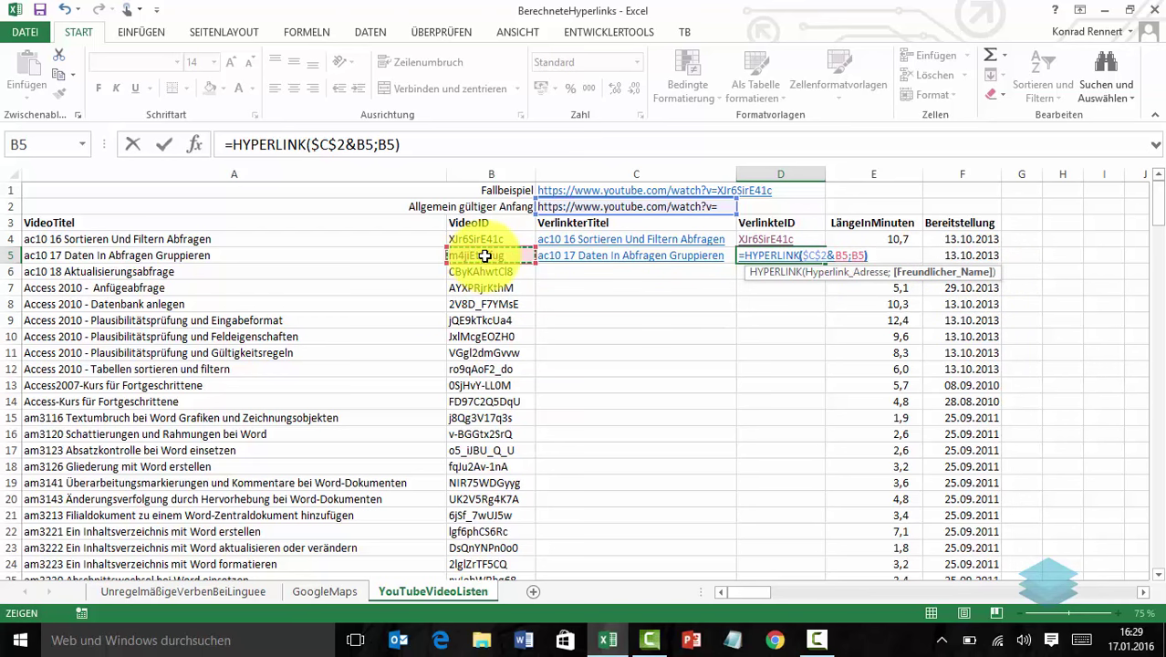
key(Return)
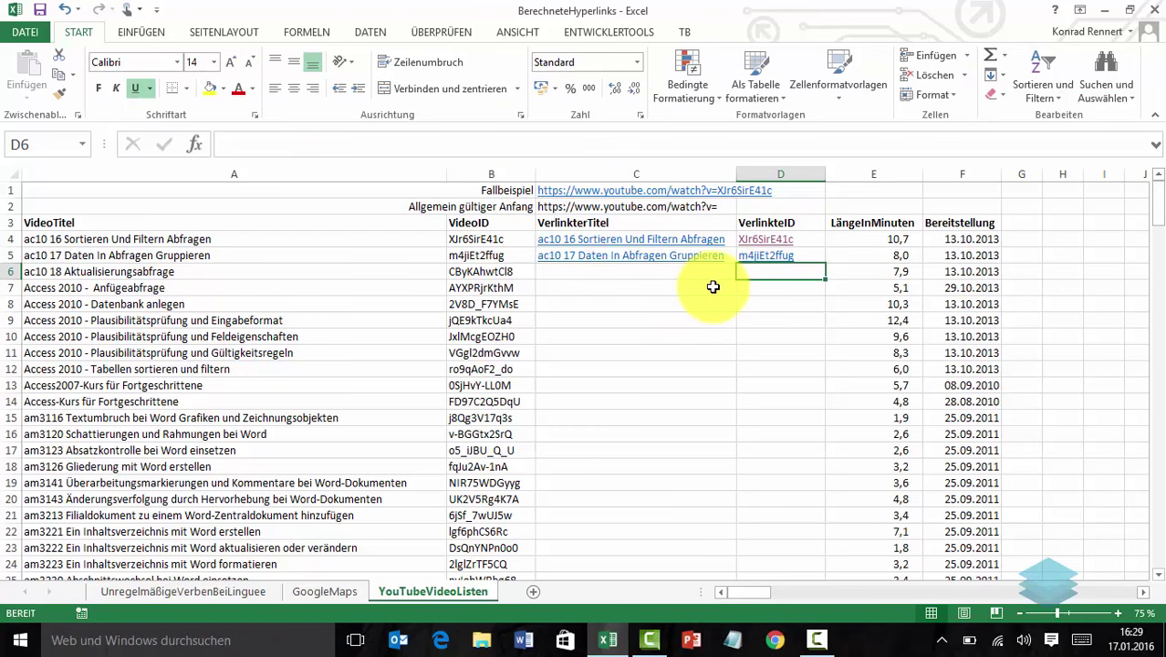
- Fill the C5:D5 link formulas down to row 203 and open the C203 video 'Zeitreihenanalyse mit Excel'
drag(566, 256, 776, 256)
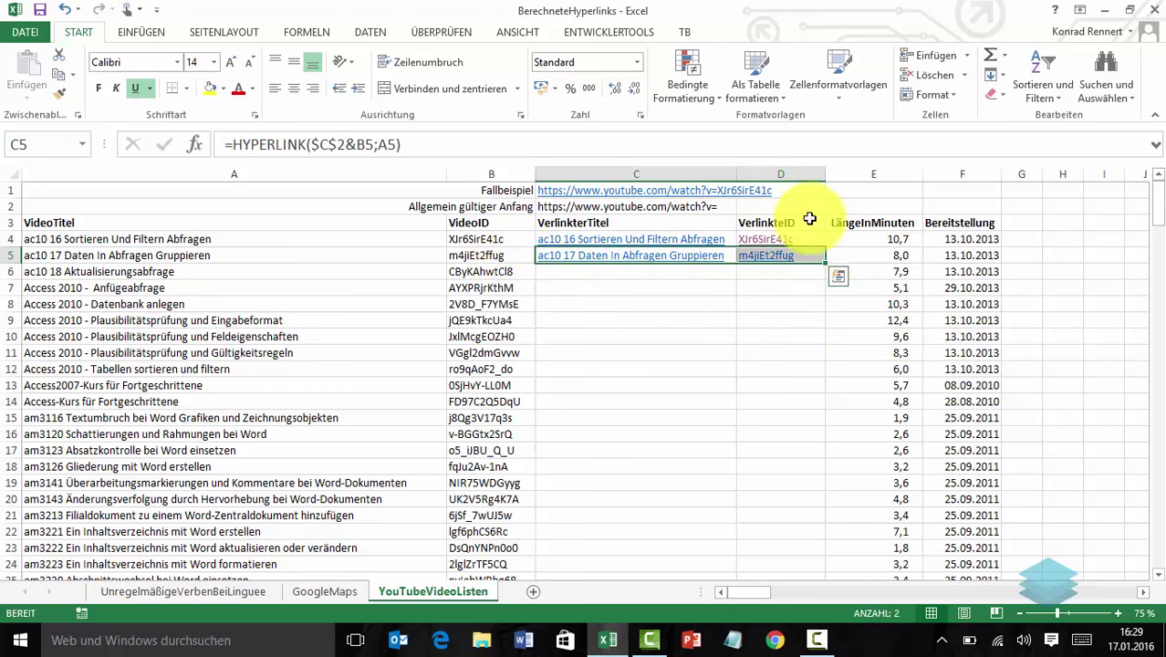
double_click(824, 262)
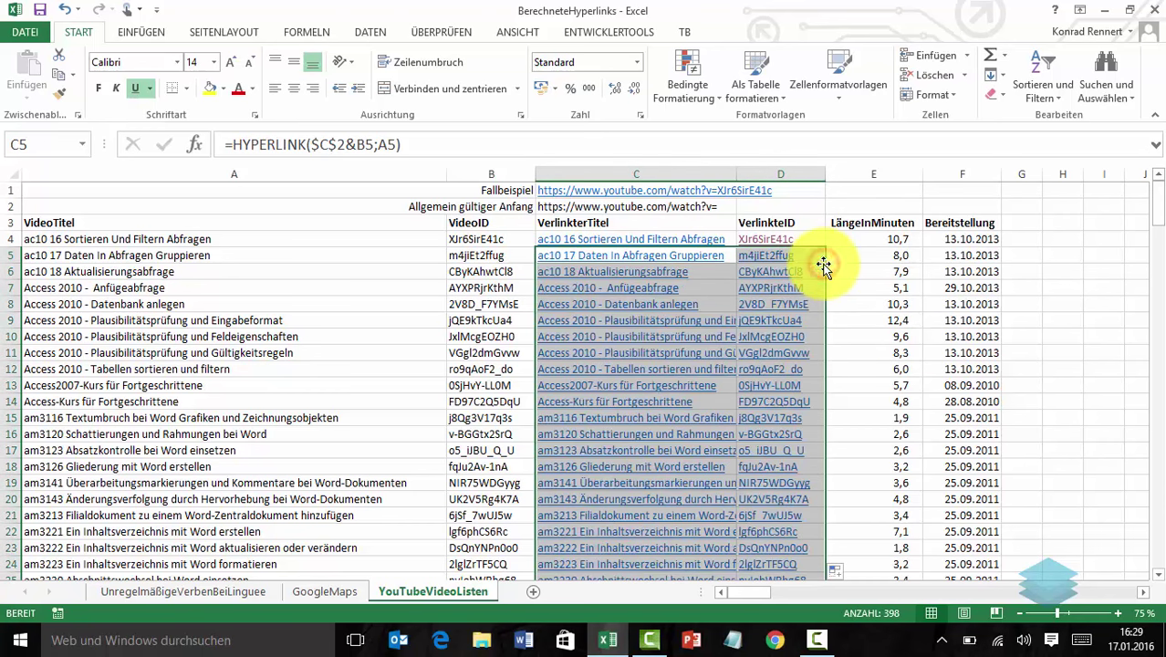
key(Down)
key(Down)
key(Down)
key(Down)
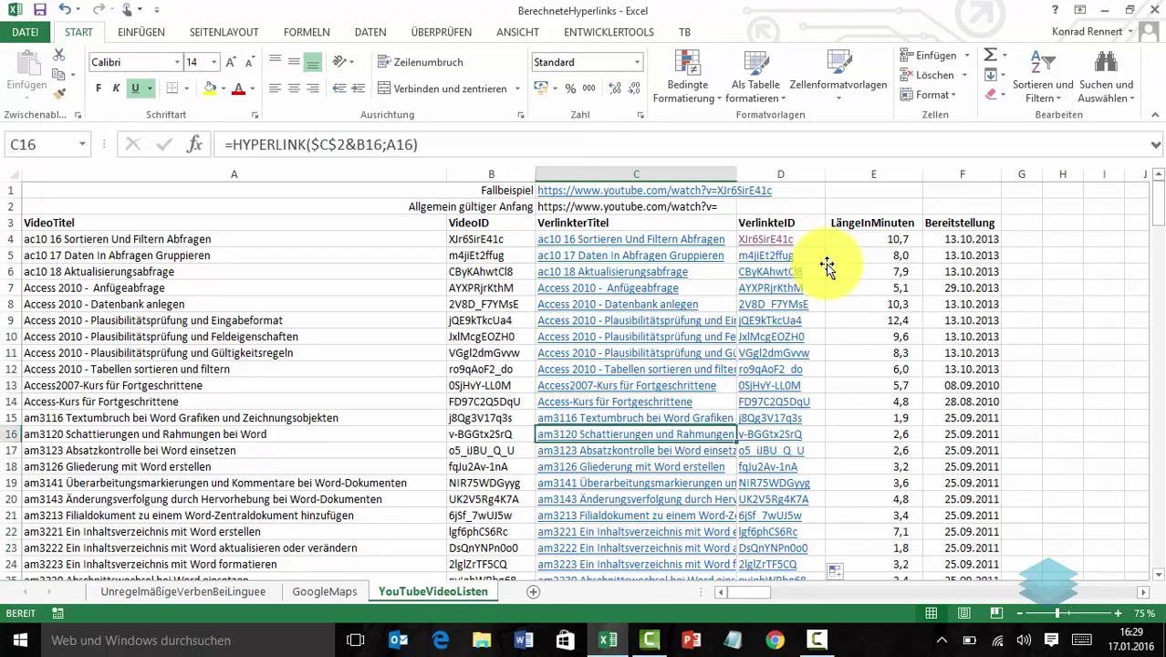
key(Down)
key(Down)
key(Down)
key(ctrl+Down)
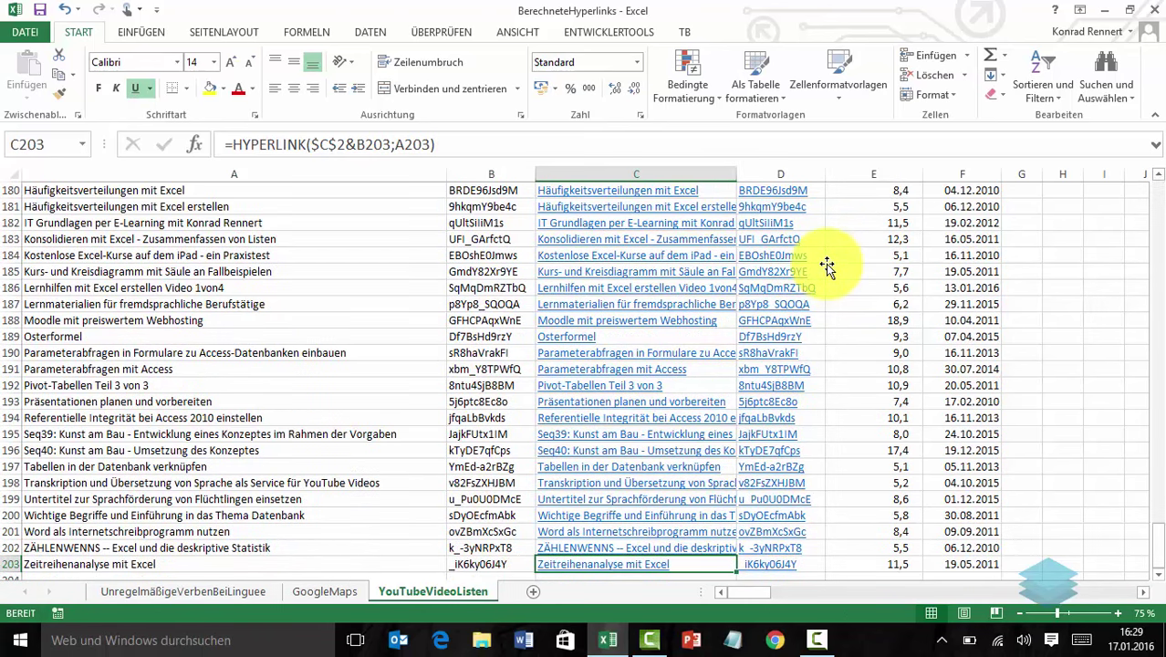
key(Down)
key(Up)
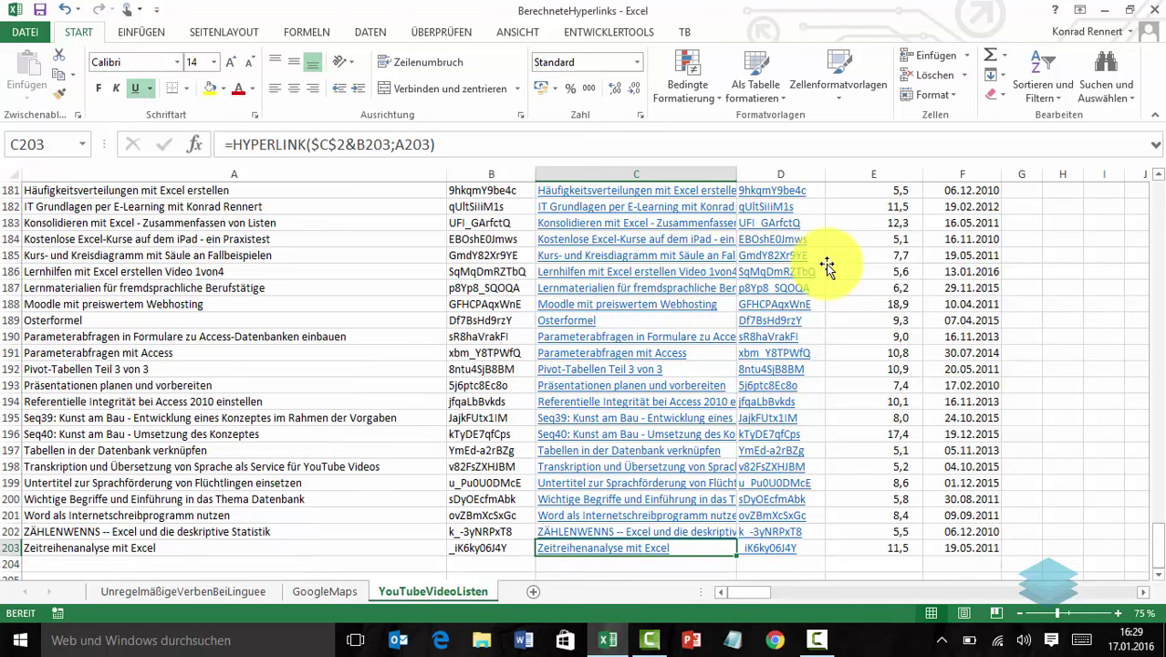
click(633, 554)
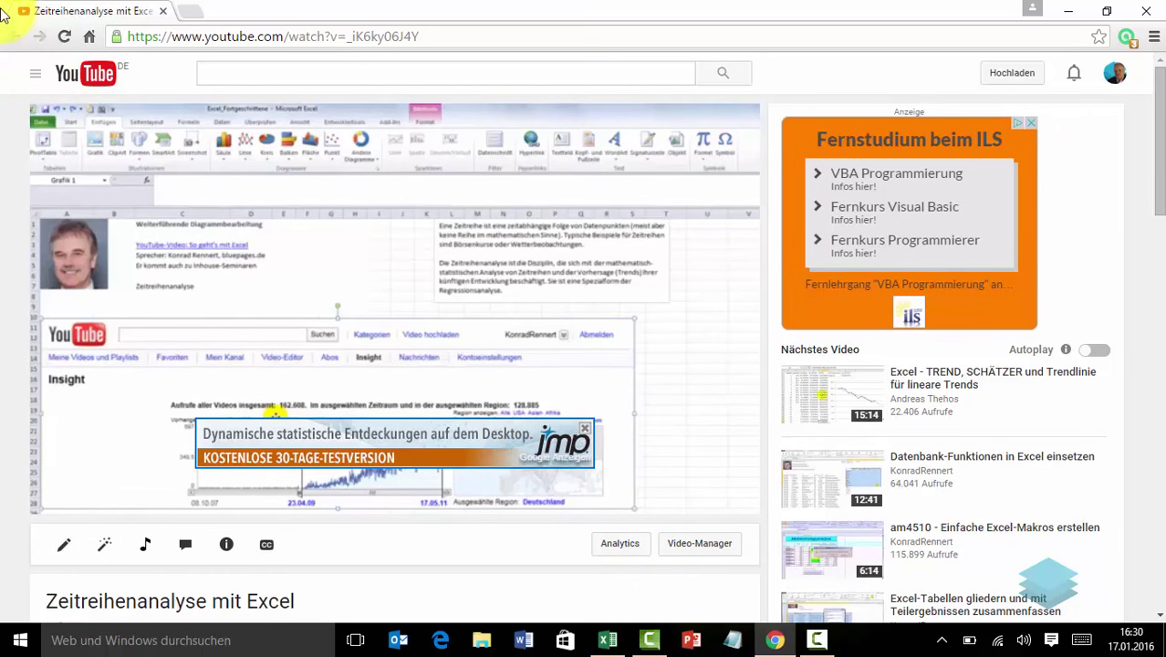
click(1155, 20)
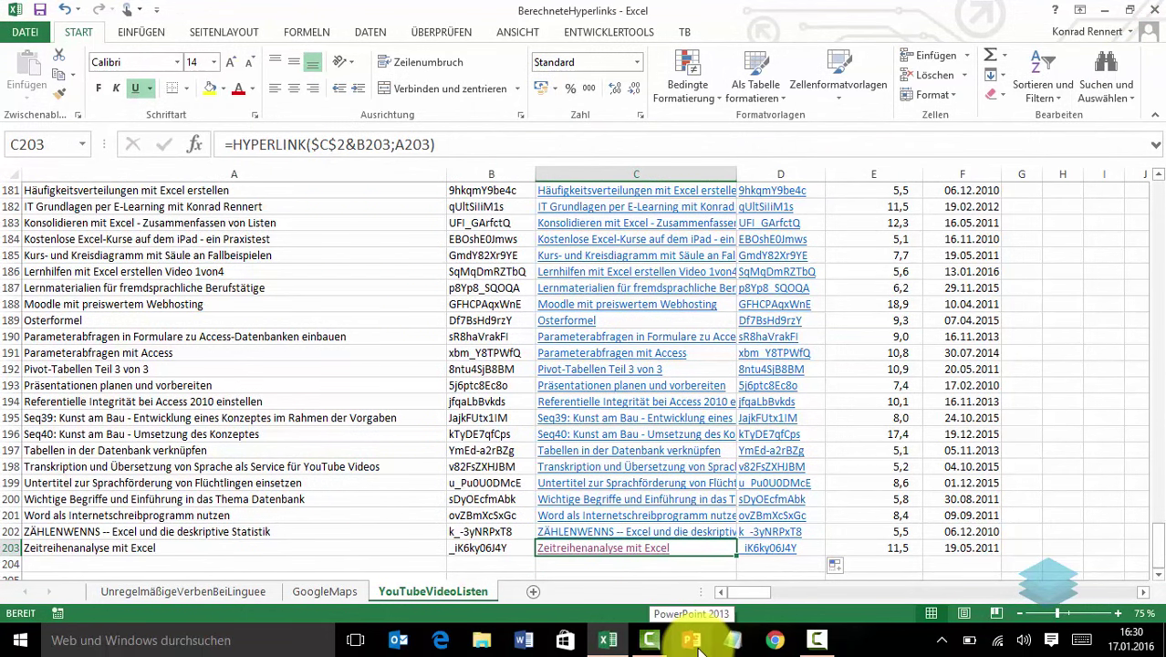
click(774, 518)
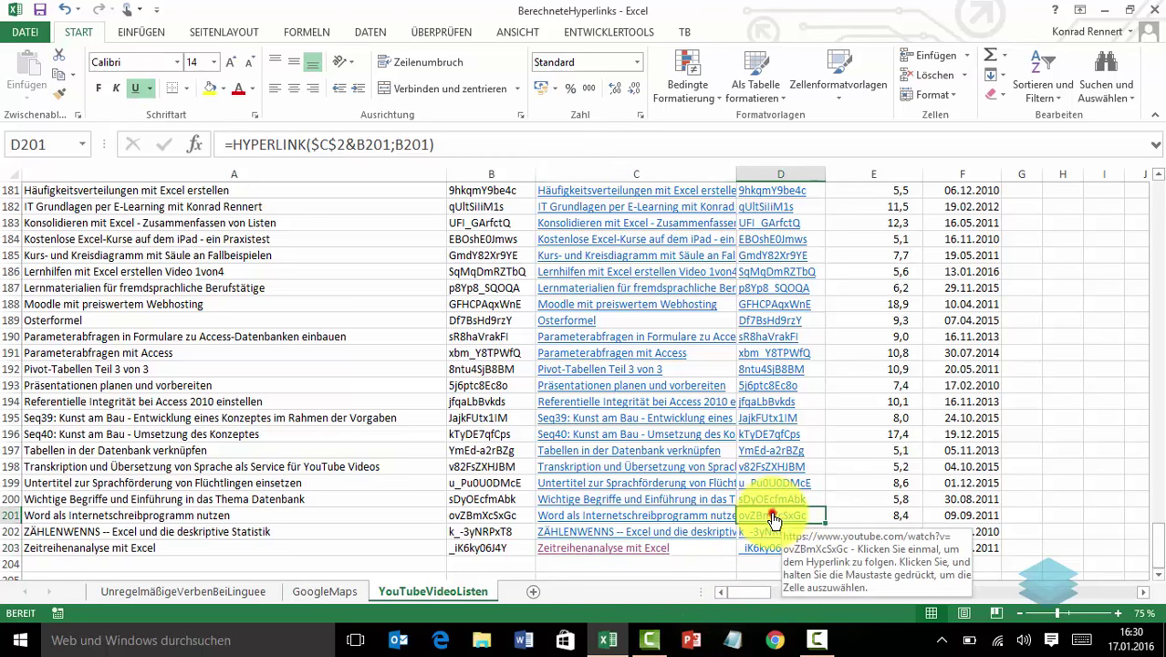
click(773, 518)
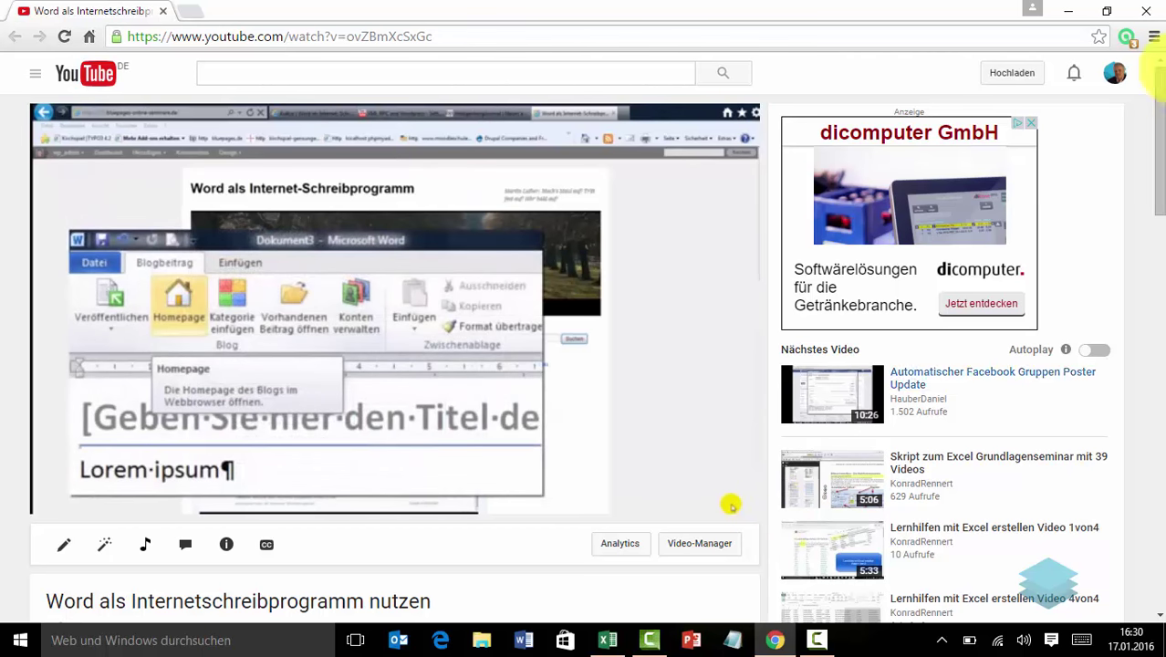
click(1149, 11)
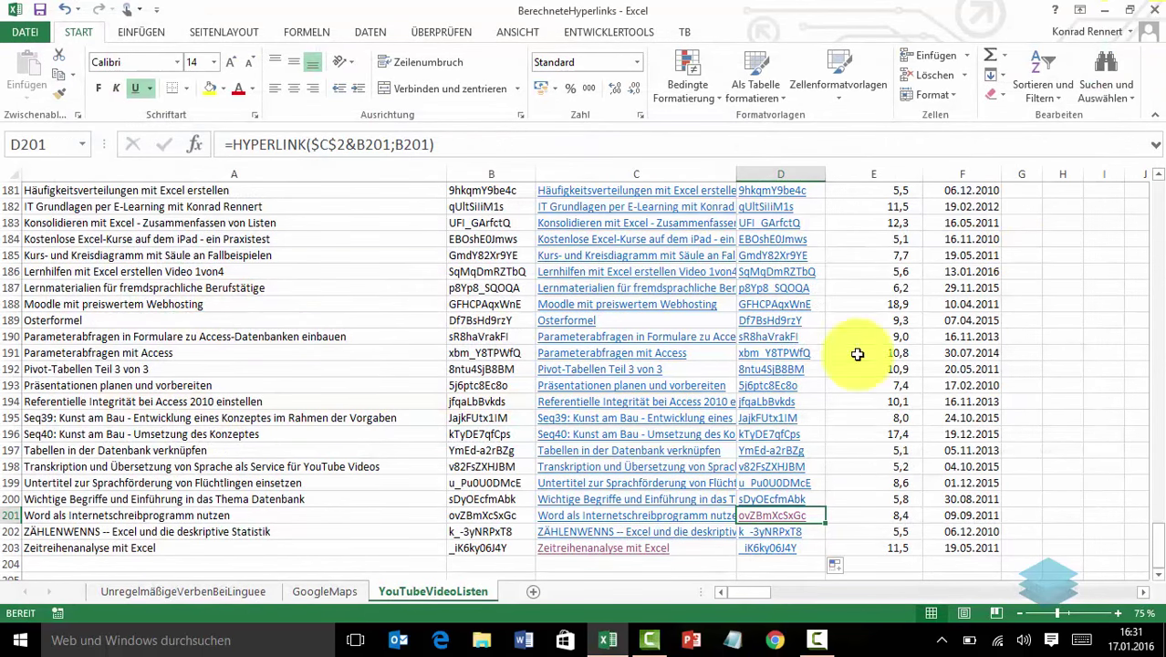
click(399, 146)
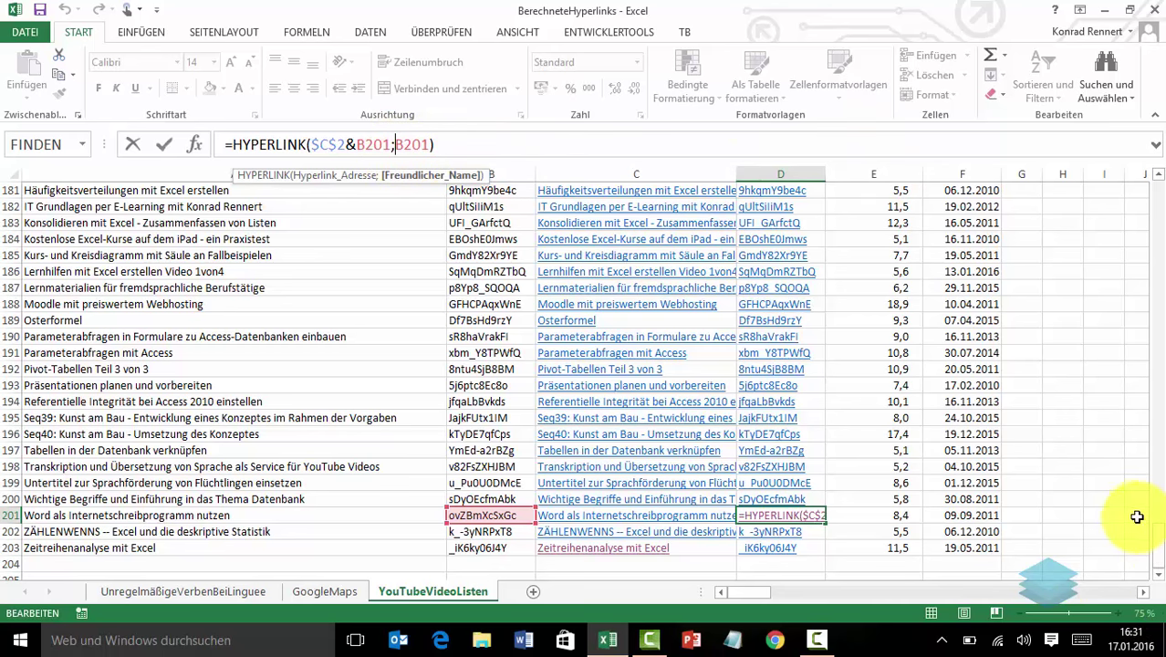
drag(1157, 543, 1157, 178)
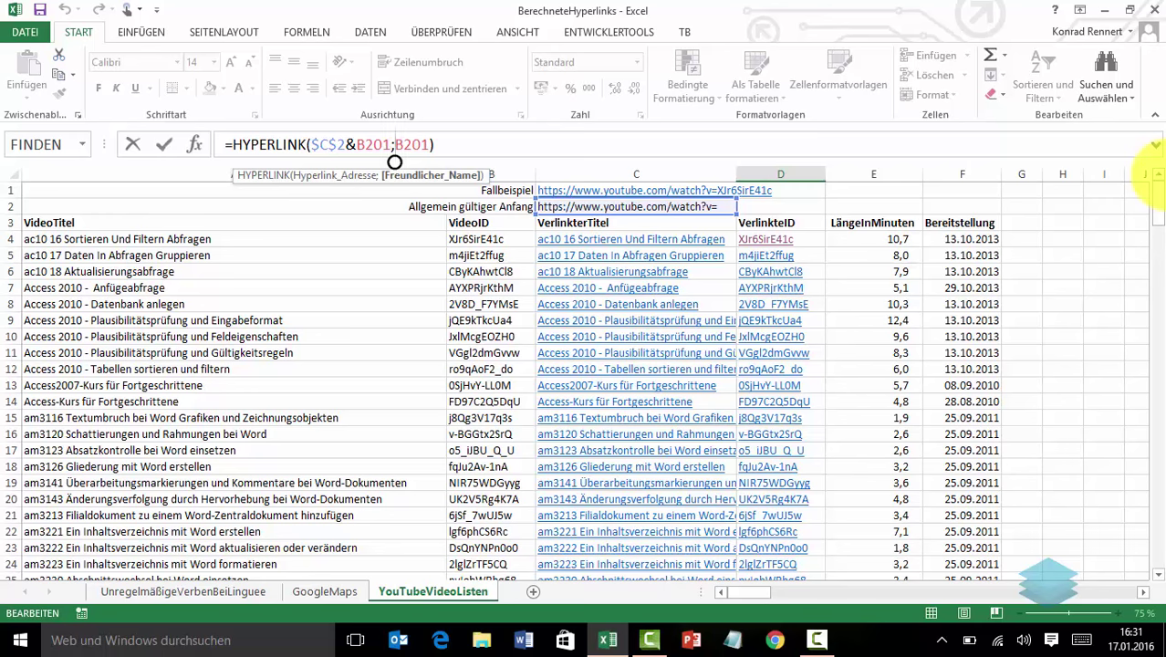
drag(1158, 206, 1159, 204)
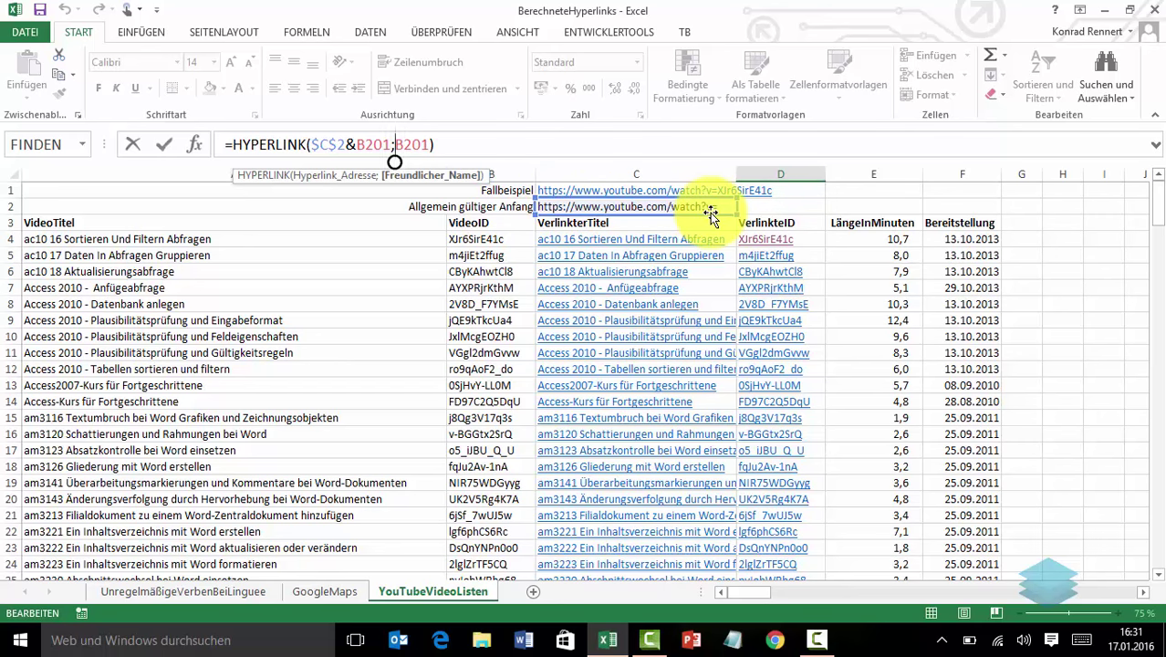
key(Escape)
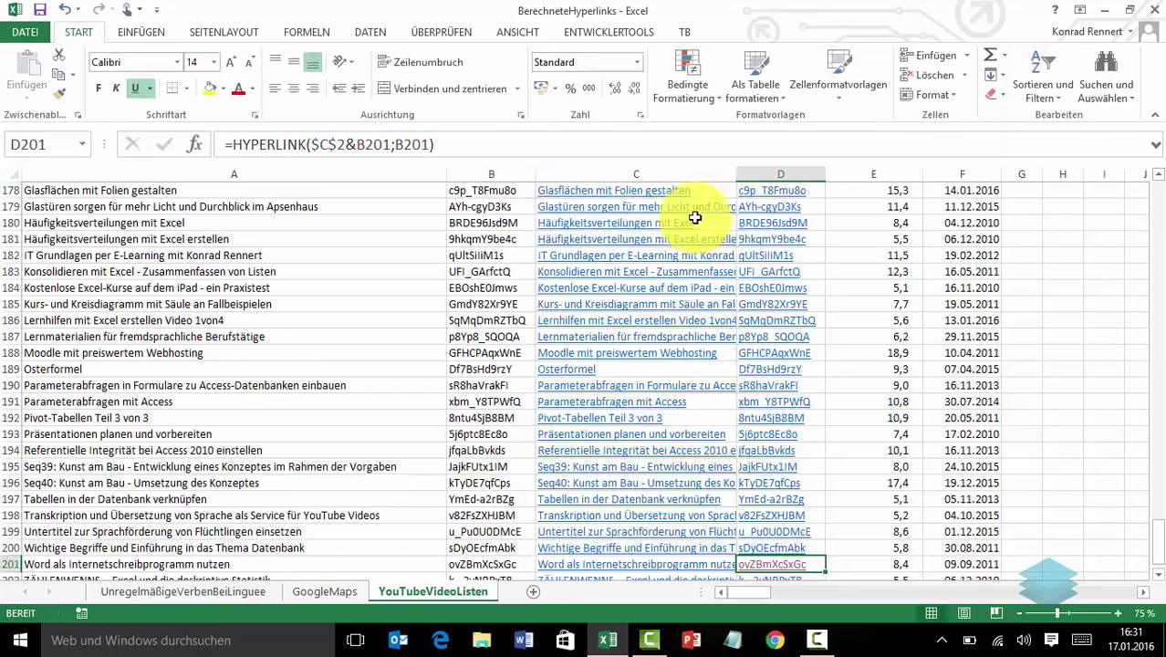
click(326, 592)
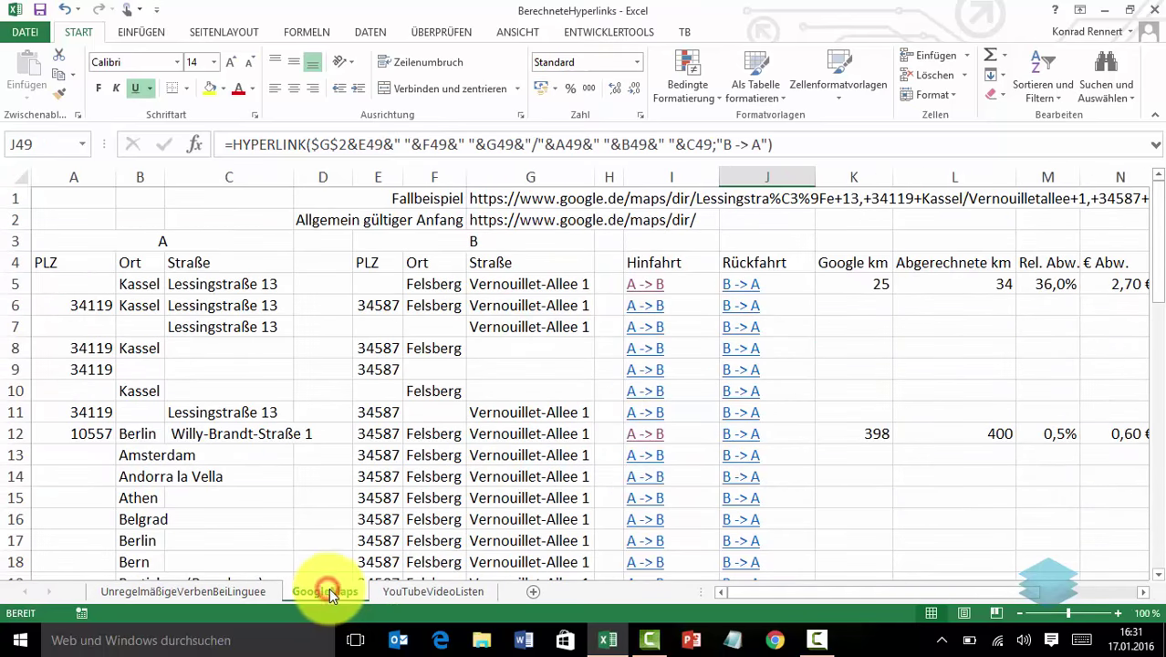
click(497, 221)
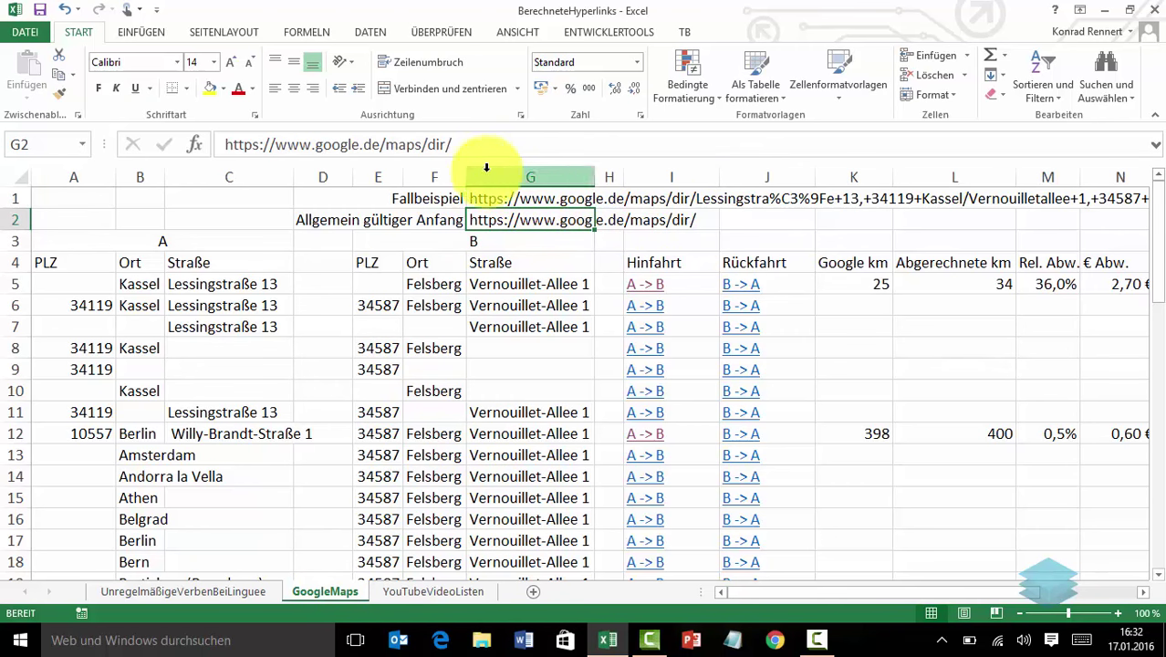
click(454, 144)
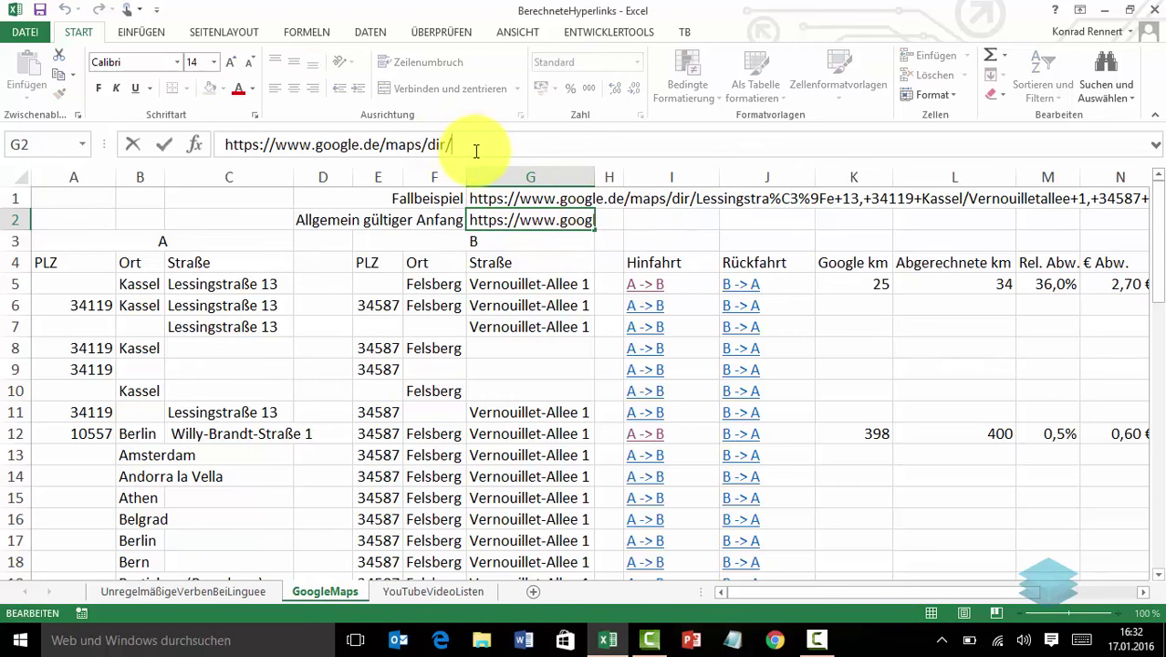
key(Escape)
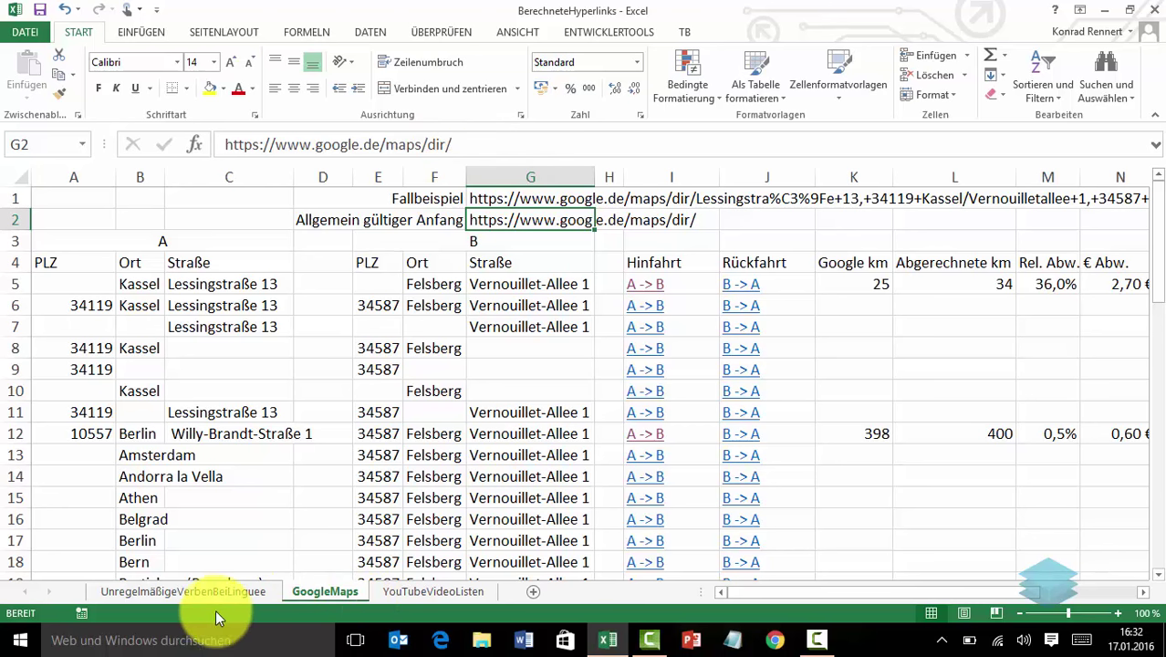
- Switch back to the UnregelmäßigeVerbenBeiLinguee sheet to view its Linguee-linked base, past and perfect forms
click(197, 591)
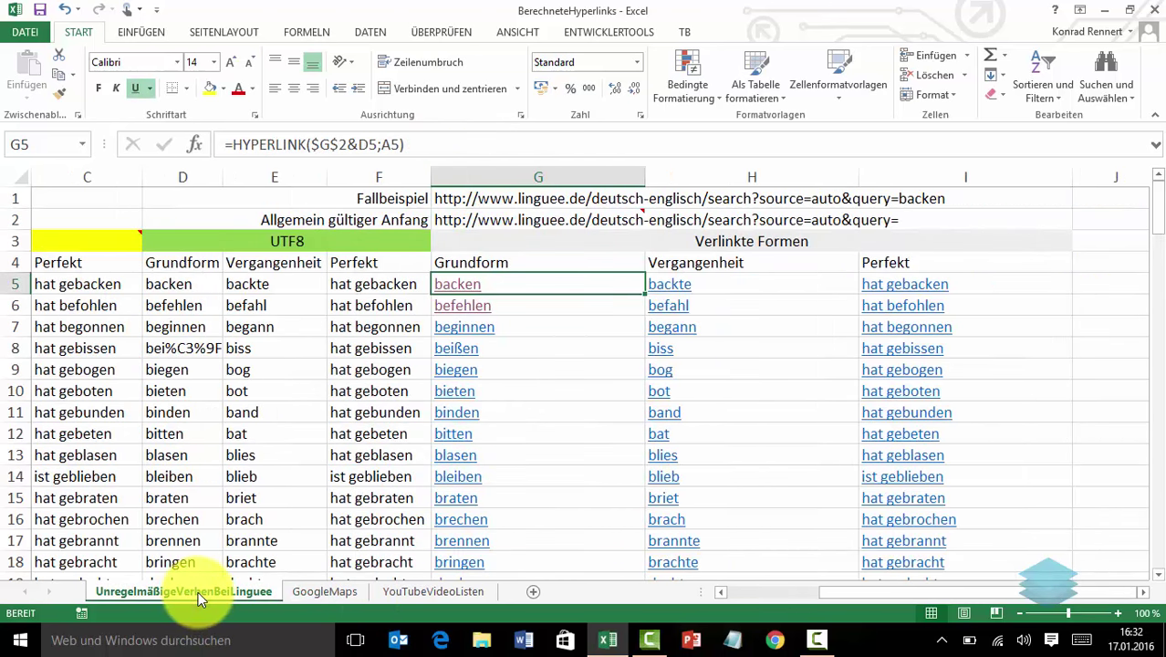